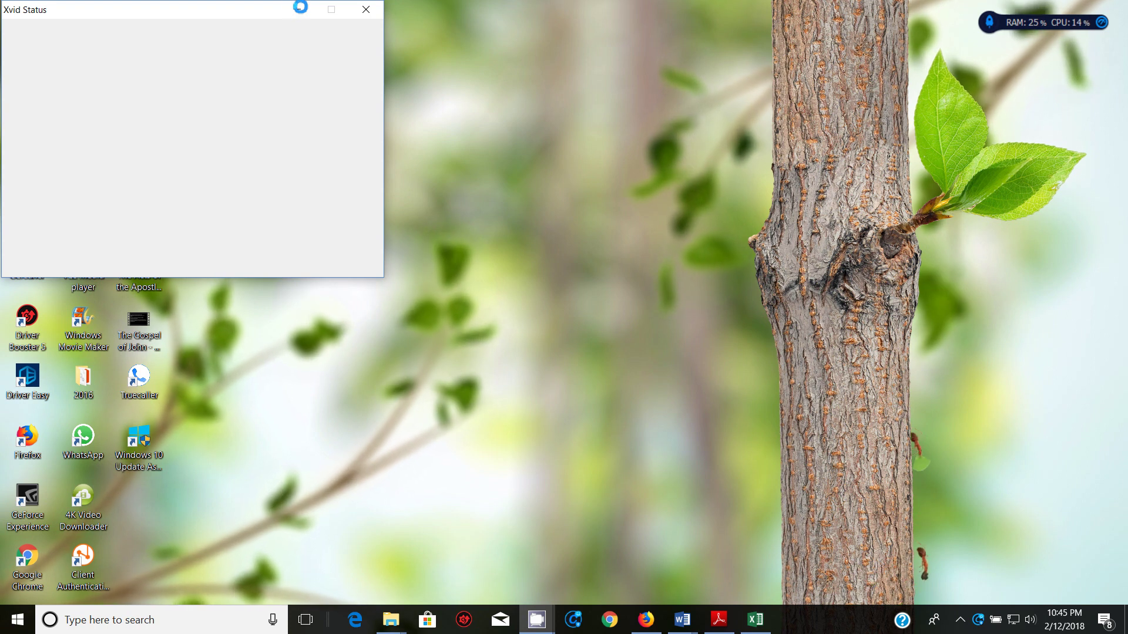
- Close the not-responding Xvid Status window to clear the desktop
{"action": "left_click", "coordinate": [366, 9]}
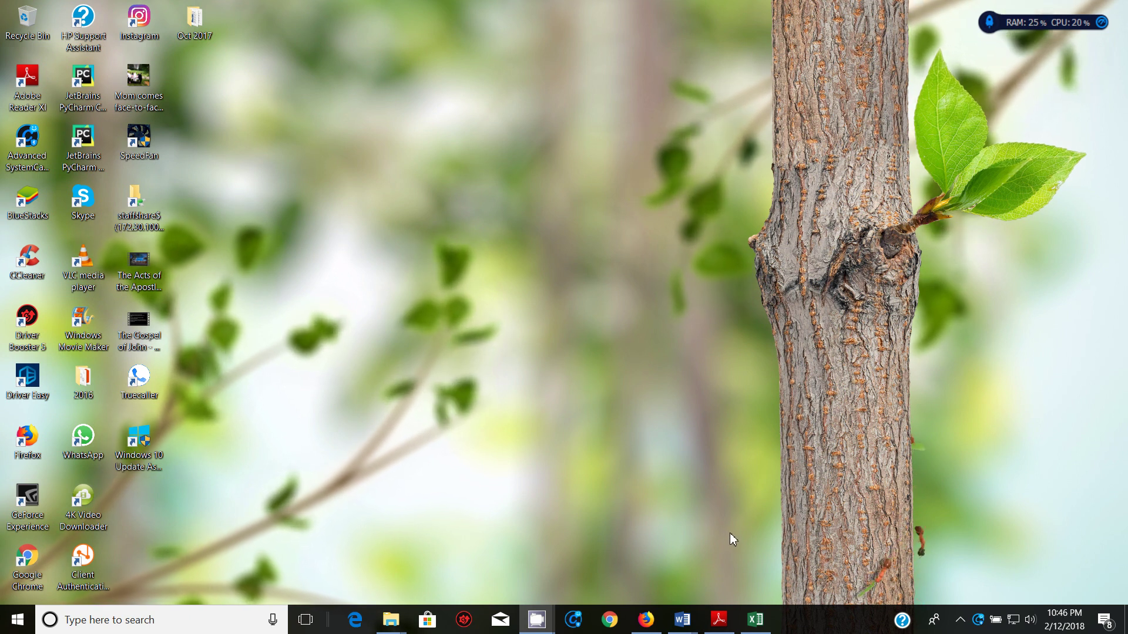
- Bring the exam paper PDF forward and scroll to the Task 3 field names and data types table
{"action": "mouse_move", "coordinate": [719, 620]}
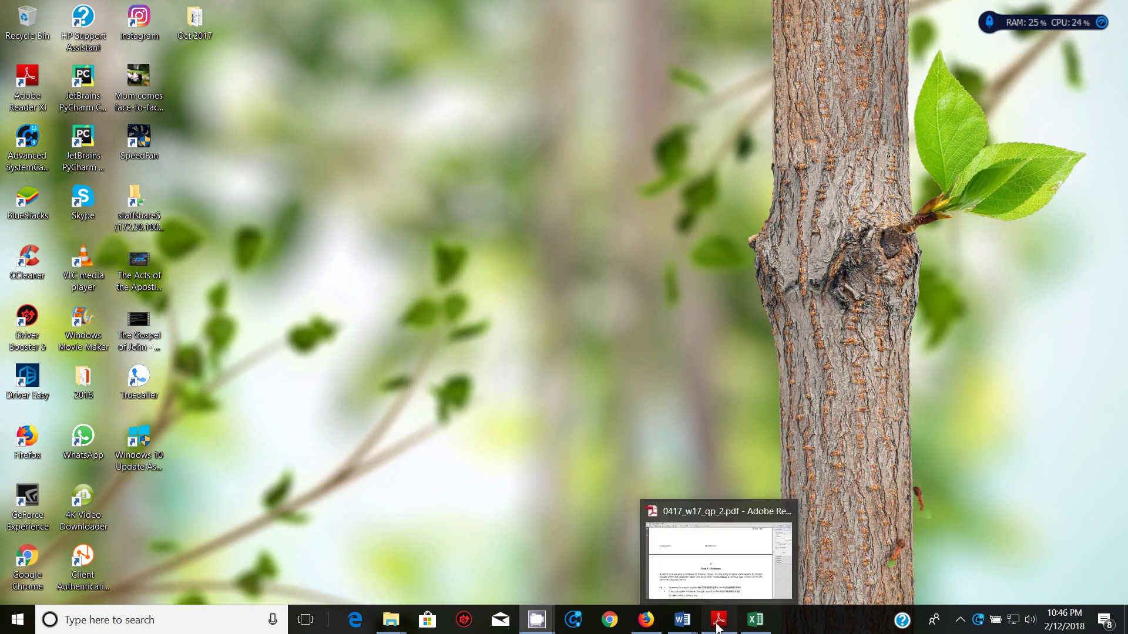
{"action": "left_click", "coordinate": [723, 514]}
{"action": "scroll", "coordinate": [548, 368], "scroll_direction": "down", "scroll_amount": 3}
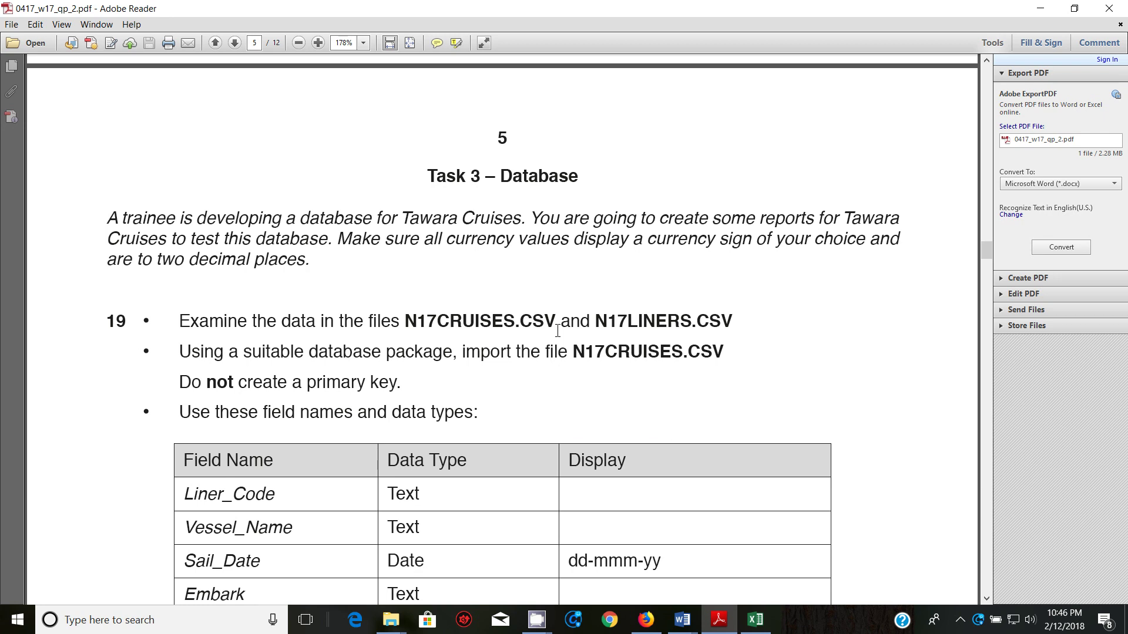
{"action": "scroll", "coordinate": [562, 330], "scroll_direction": "down", "scroll_amount": 4}
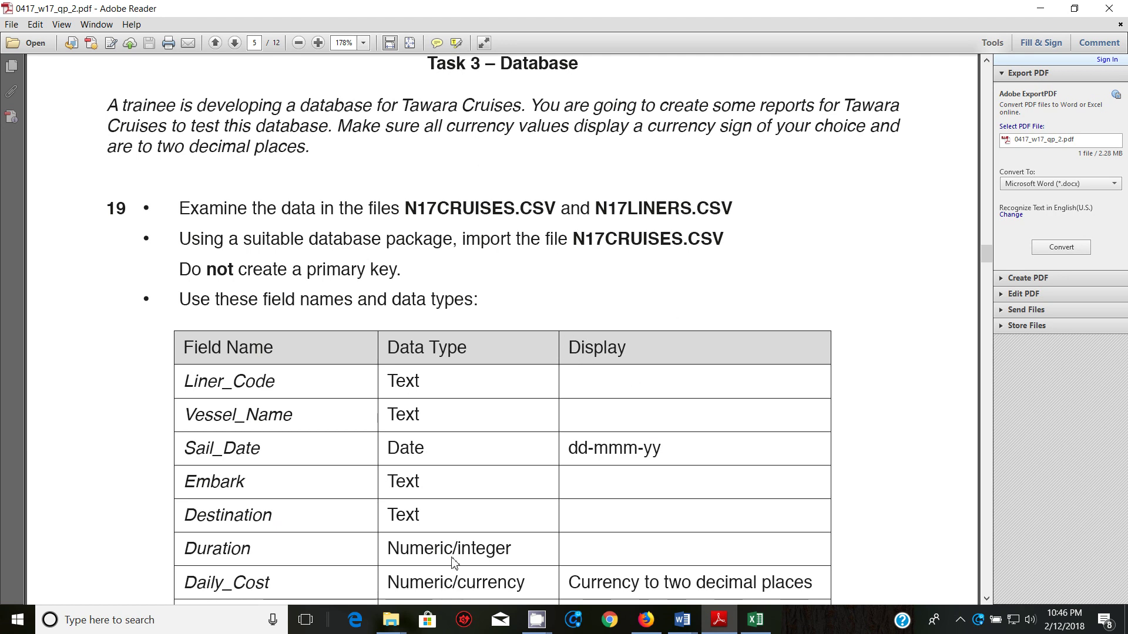
- Open N17LINERS in Excel and AutoFit all its columns to their contents
{"action": "mouse_move", "coordinate": [390, 619]}
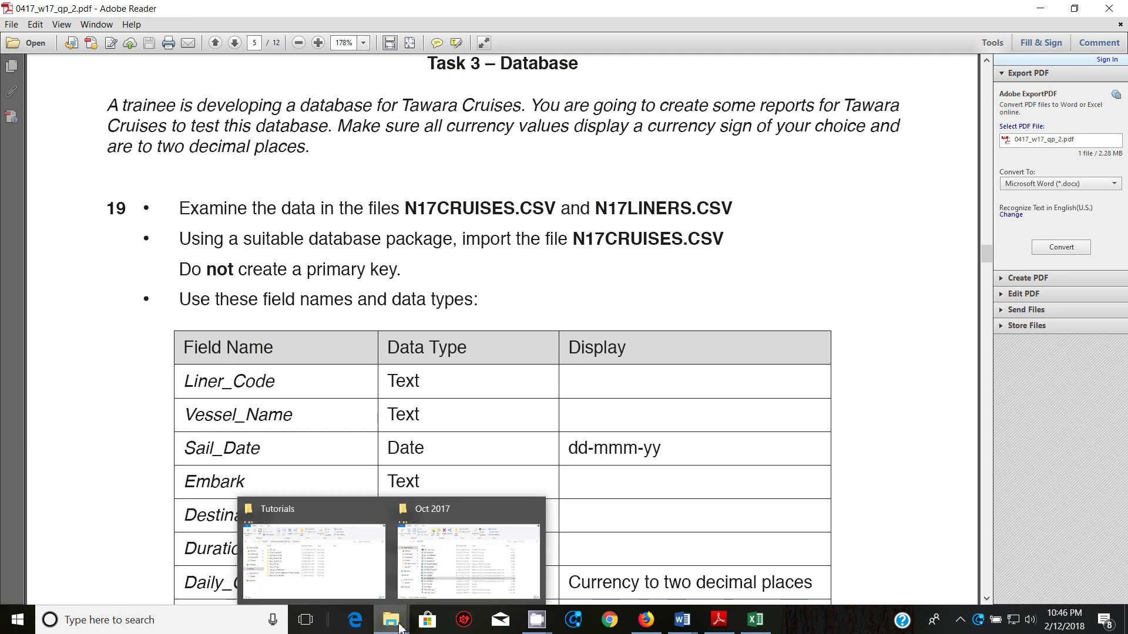
{"action": "left_click", "coordinate": [459, 567]}
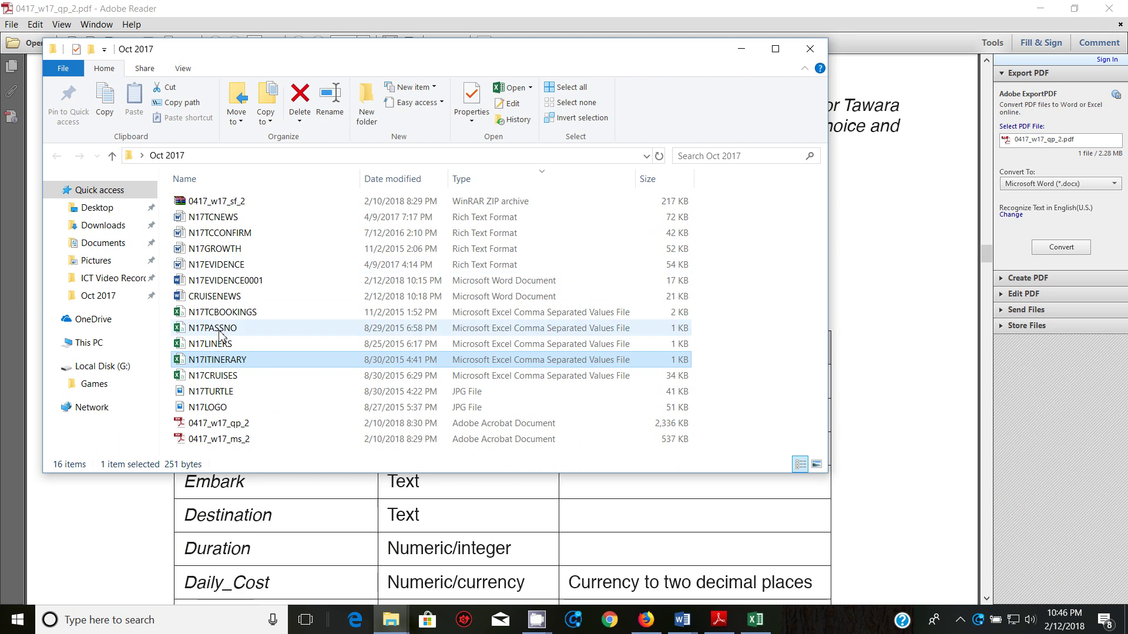
{"action": "left_click", "coordinate": [224, 347]}
{"action": "double_click", "coordinate": [225, 347]}
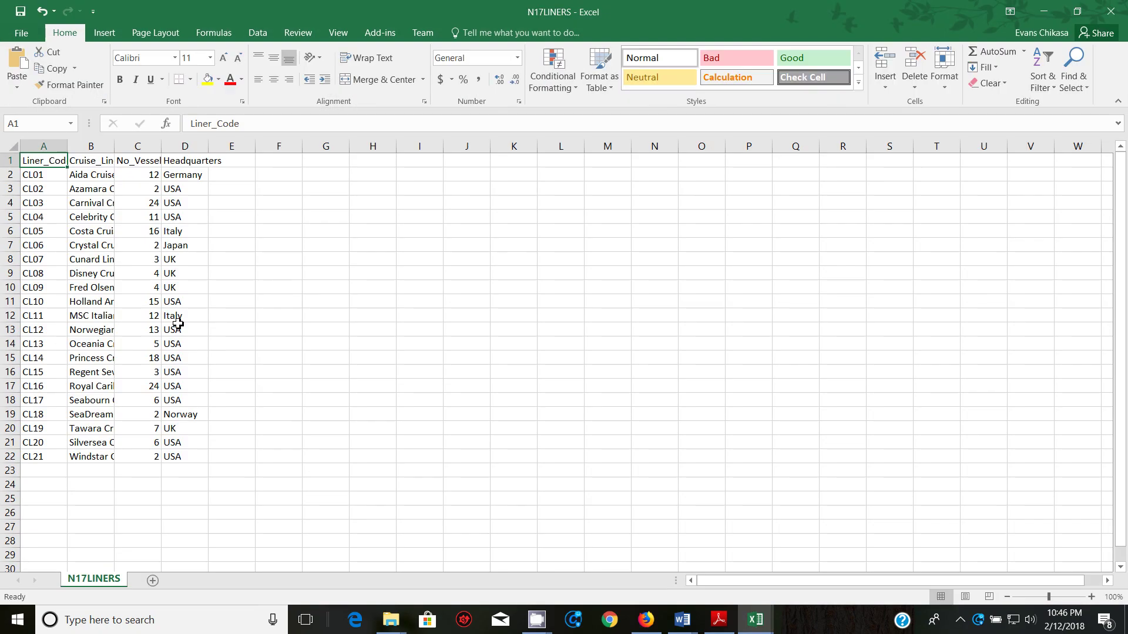
{"action": "left_click", "coordinate": [10, 145]}
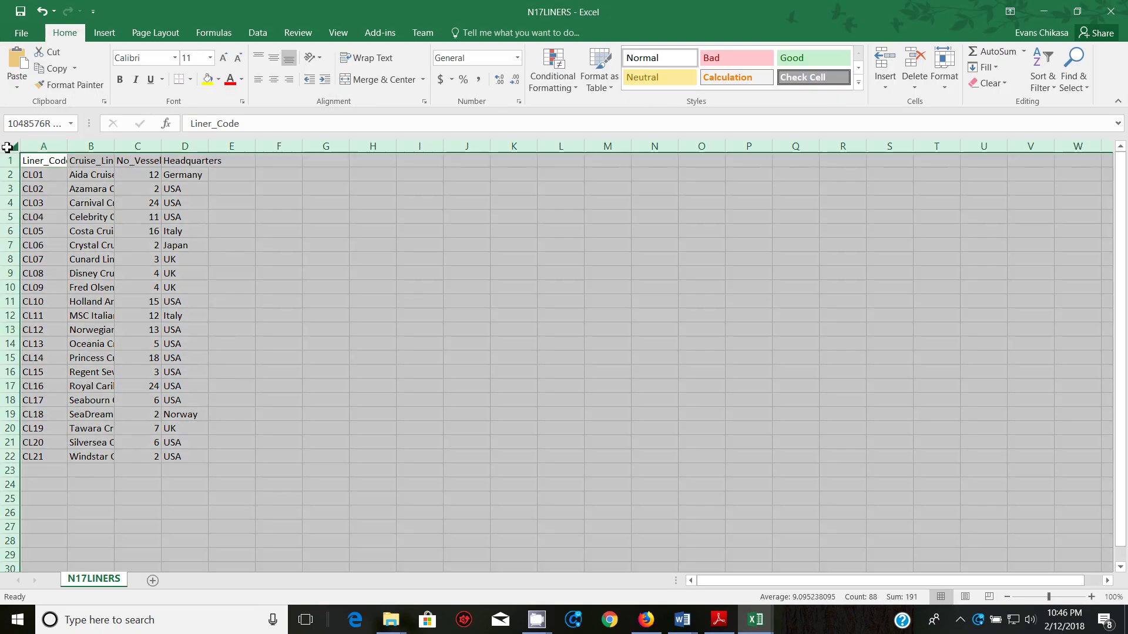
{"action": "double_click", "coordinate": [67, 146]}
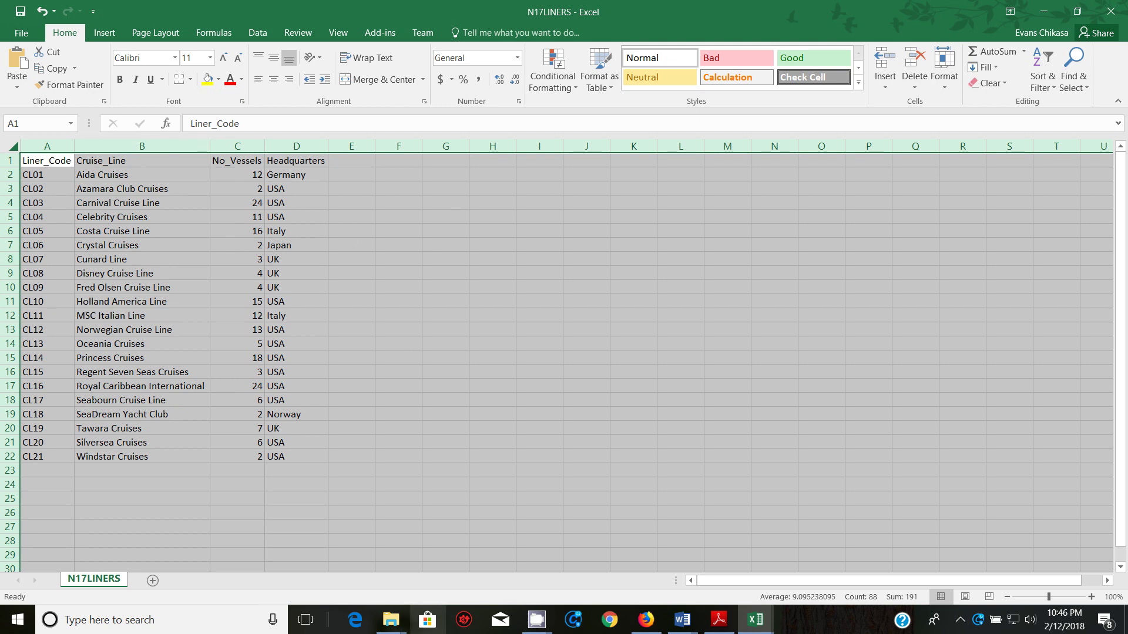
- Open N17CRUISES in Excel, AutoFit every column, then return to the exam paper
{"action": "mouse_move", "coordinate": [408, 622]}
{"action": "left_click", "coordinate": [435, 591]}
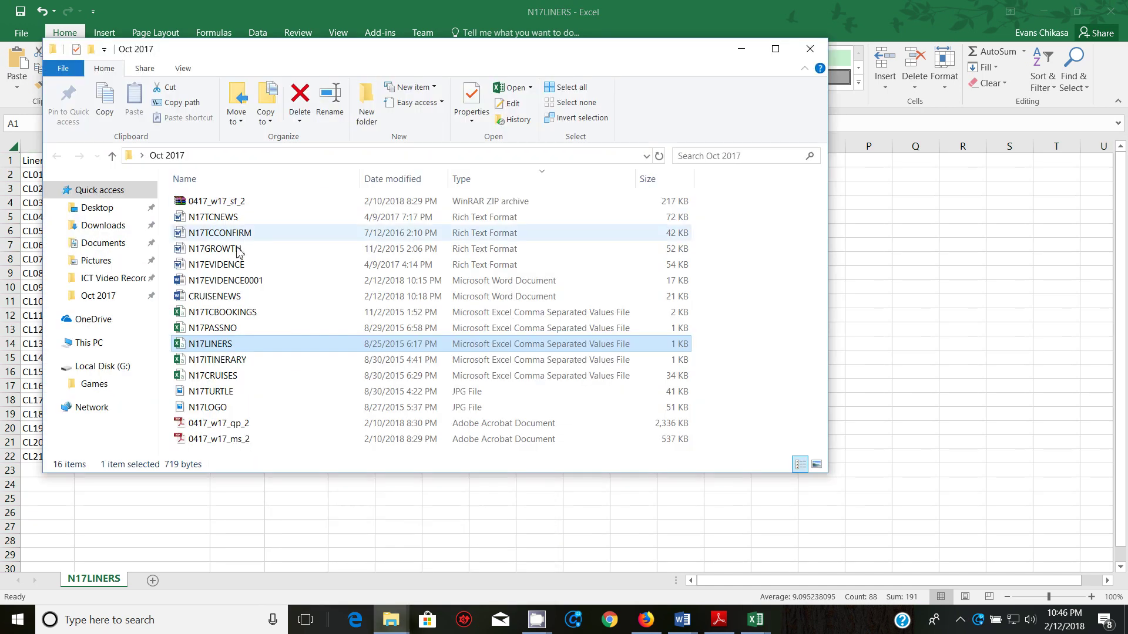
{"action": "double_click", "coordinate": [239, 377]}
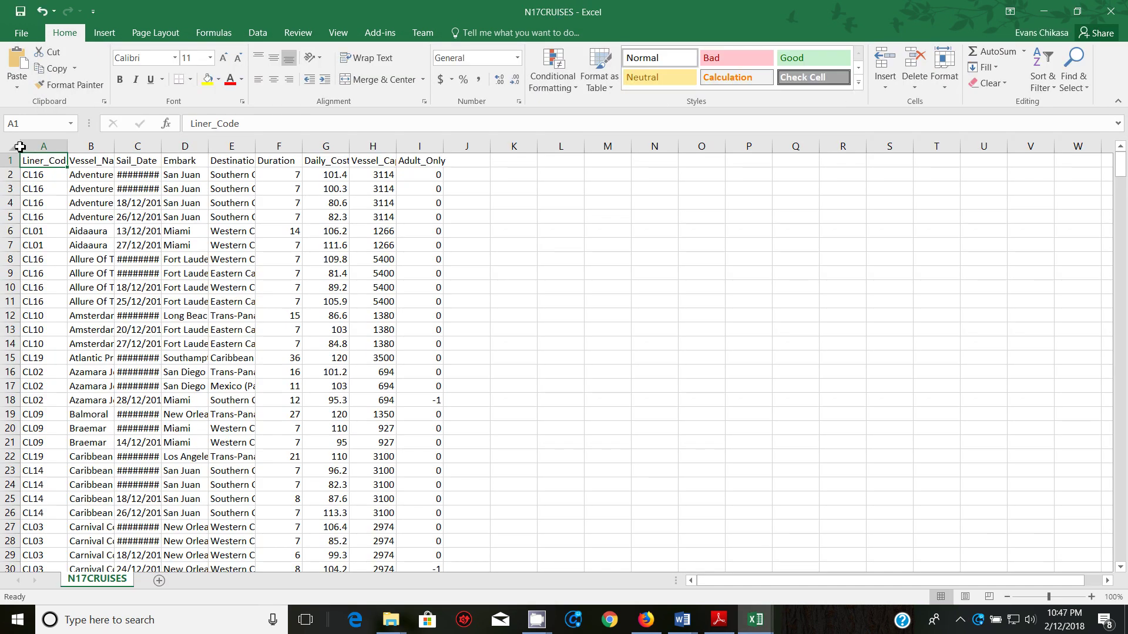
{"action": "left_click", "coordinate": [13, 146]}
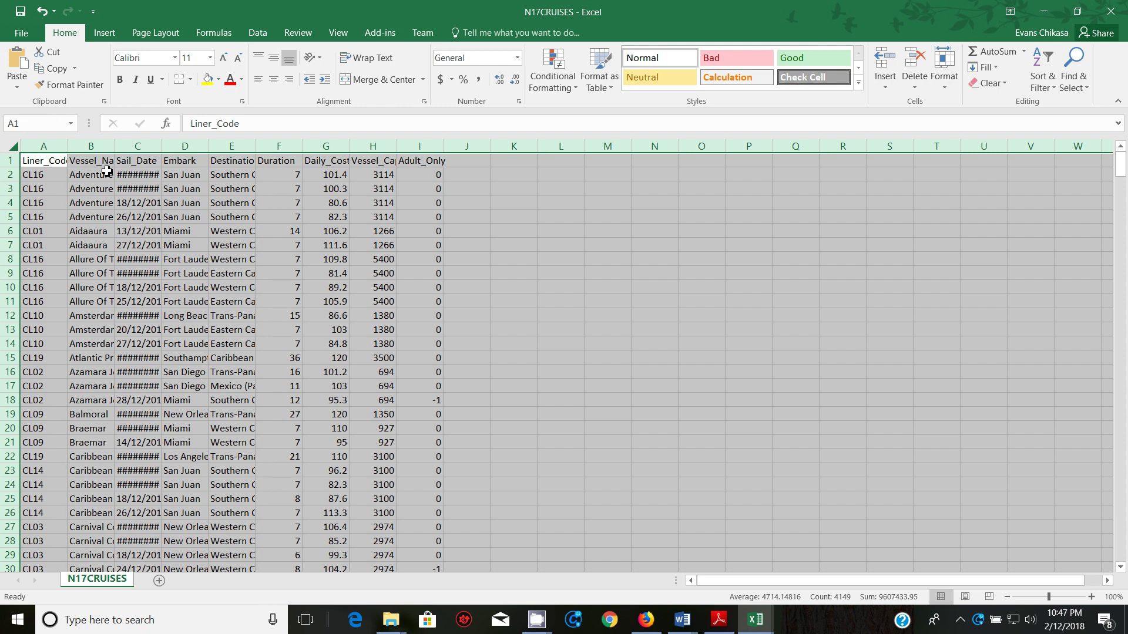
{"action": "double_click", "coordinate": [69, 146]}
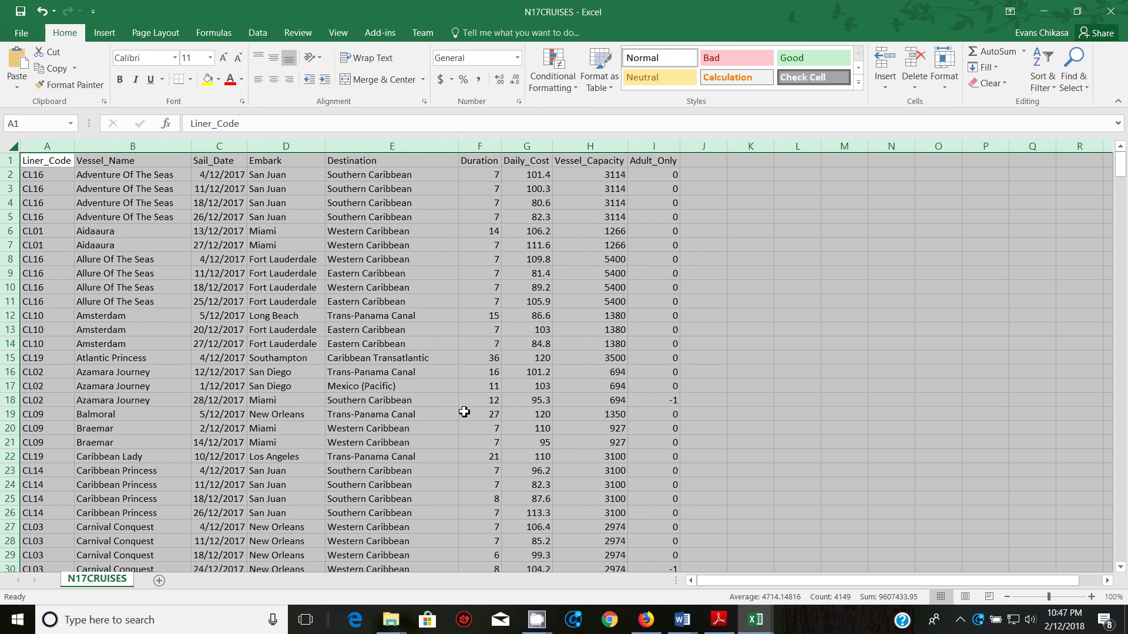
{"action": "left_click", "coordinate": [722, 624]}
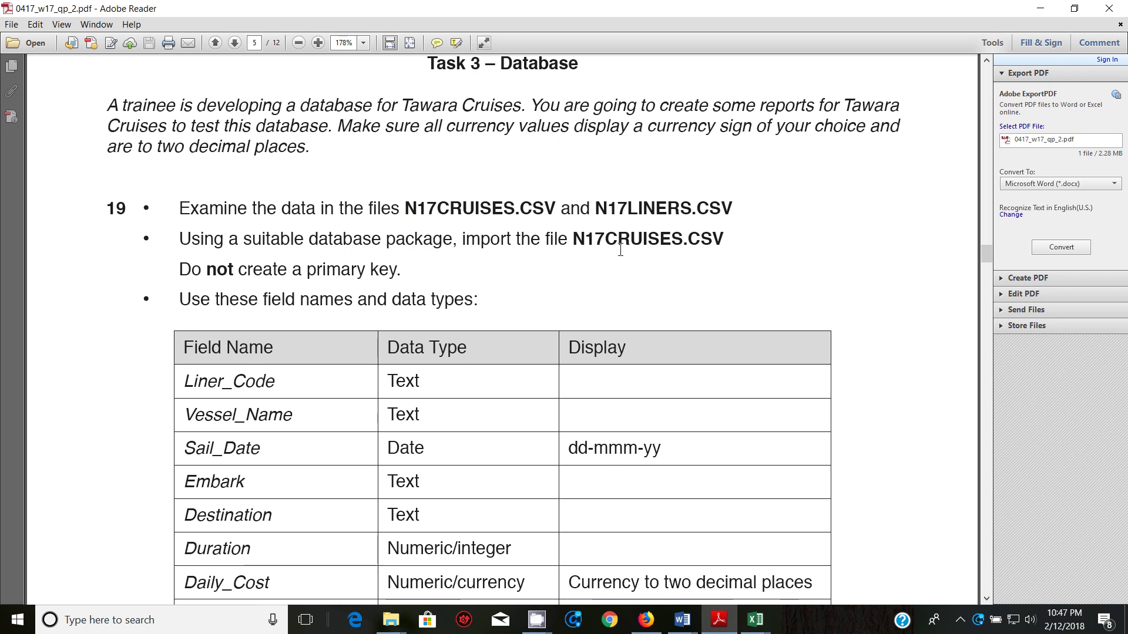
- Close the N17LINERS, N17CRUISES and N17ITINERARY workbooks, choosing Don't Save for each
{"action": "mouse_move", "coordinate": [756, 621]}
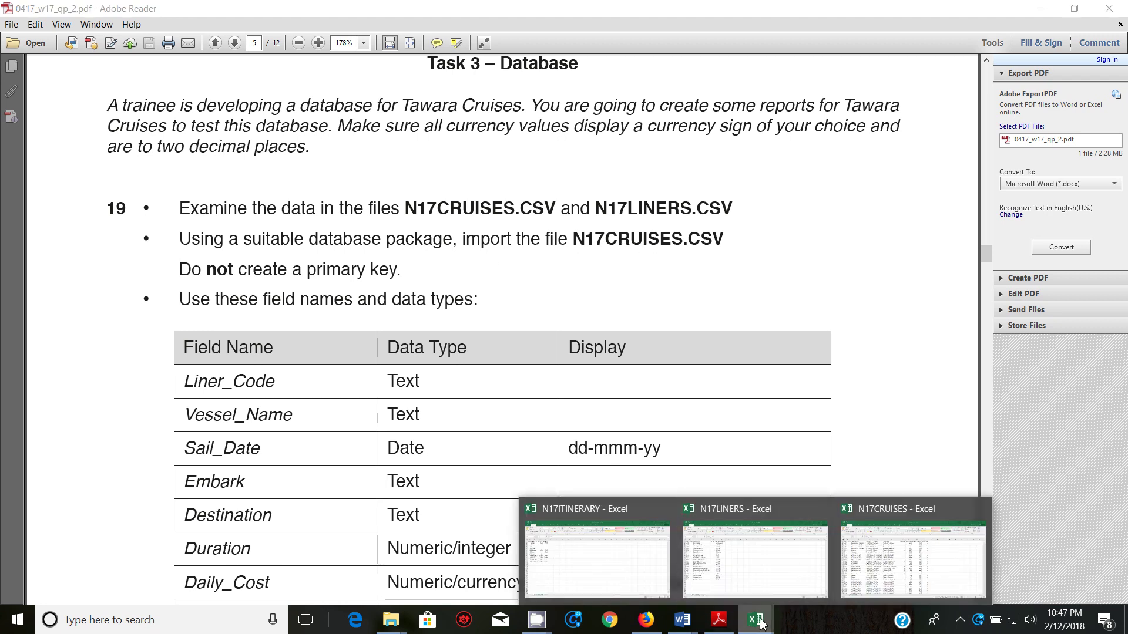
{"action": "mouse_move", "coordinate": [797, 517]}
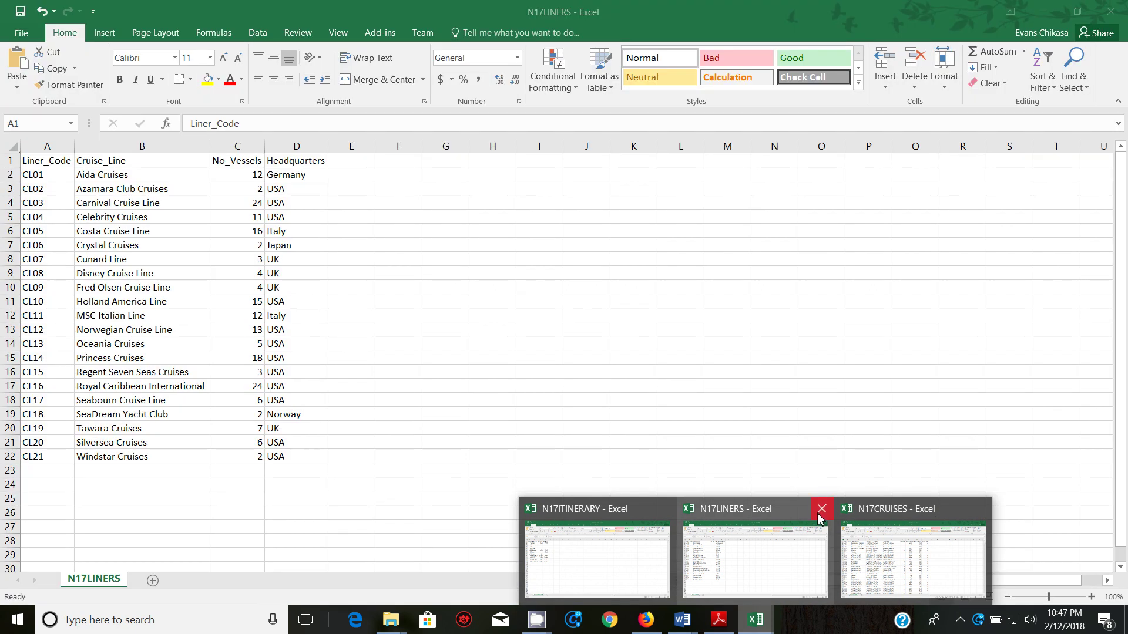
{"action": "left_click", "coordinate": [821, 515]}
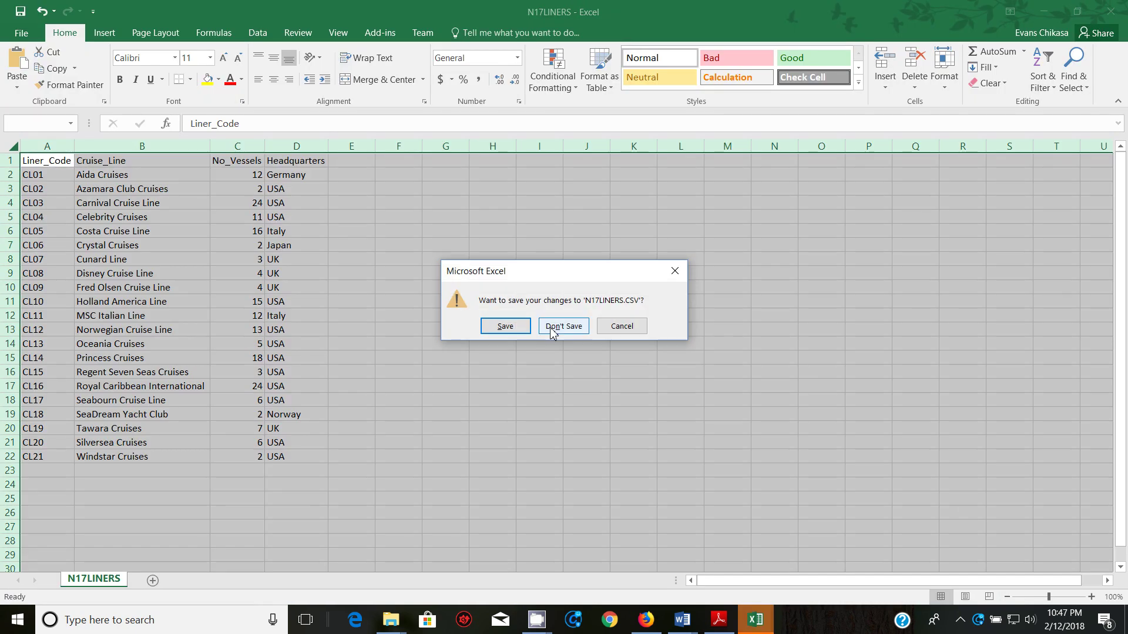
{"action": "left_click", "coordinate": [563, 326]}
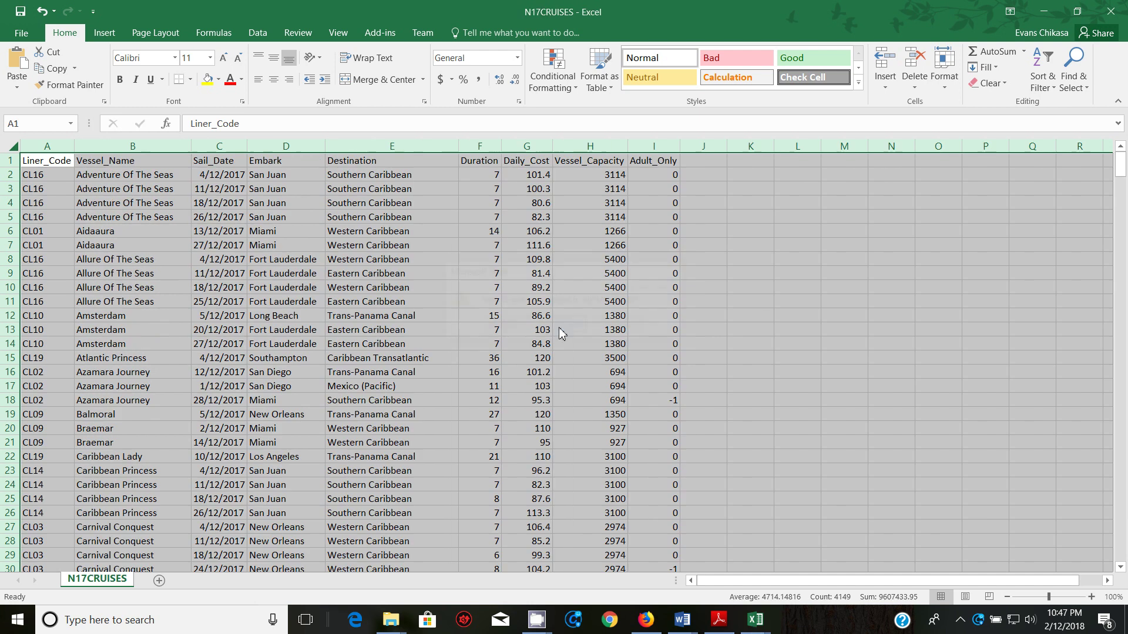
{"action": "left_click", "coordinate": [1122, 13]}
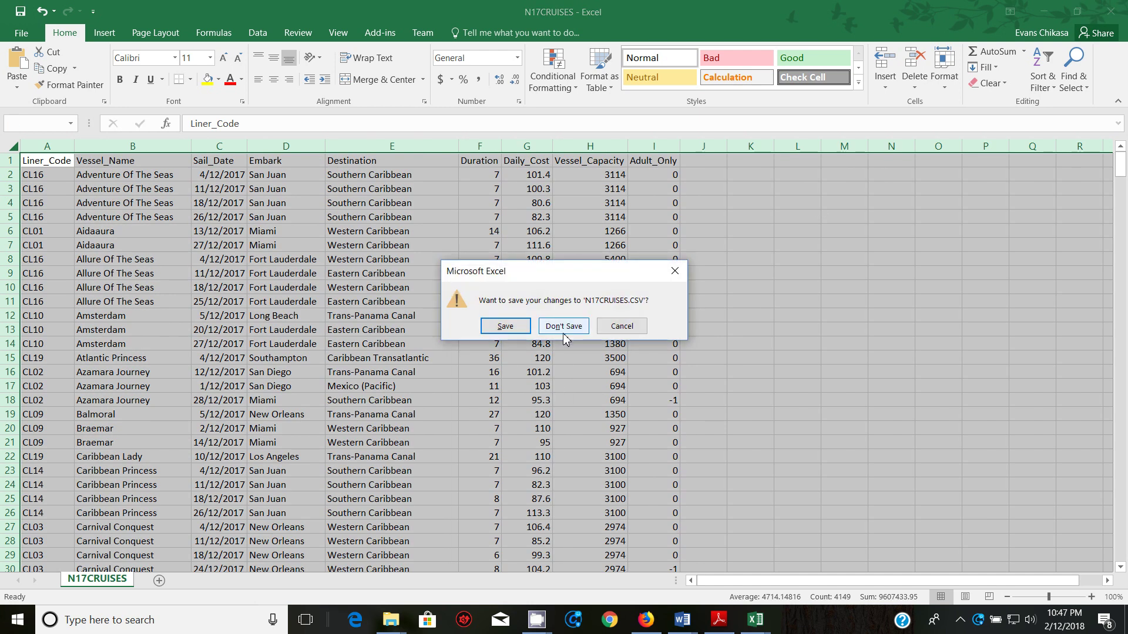
{"action": "left_click", "coordinate": [564, 330]}
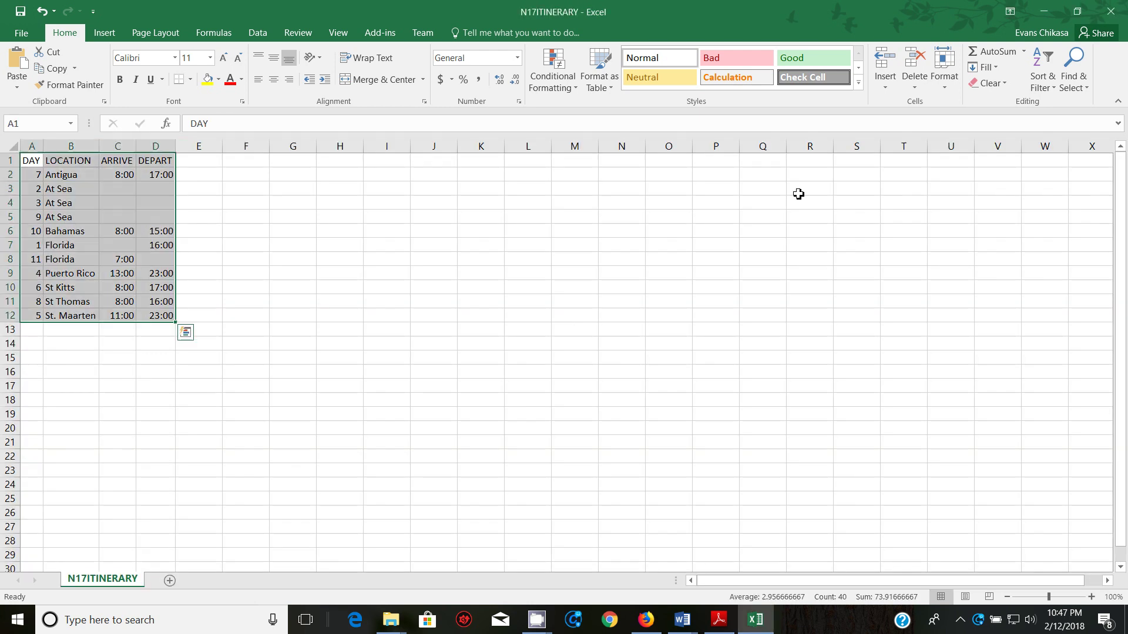
{"action": "left_click", "coordinate": [1114, 11]}
{"action": "left_click", "coordinate": [565, 336]}
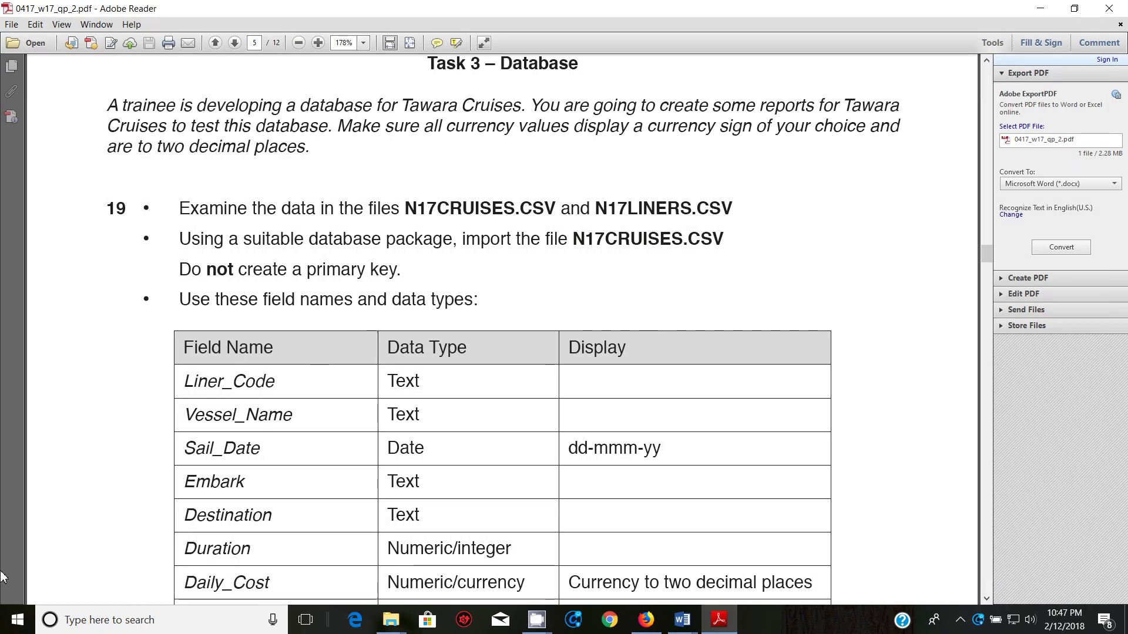
- Launch Access 2016 and create a blank desktop database named 'October November 2017 paper 2'
{"action": "left_click", "coordinate": [17, 620]}
{"action": "type", "text": "ac"}
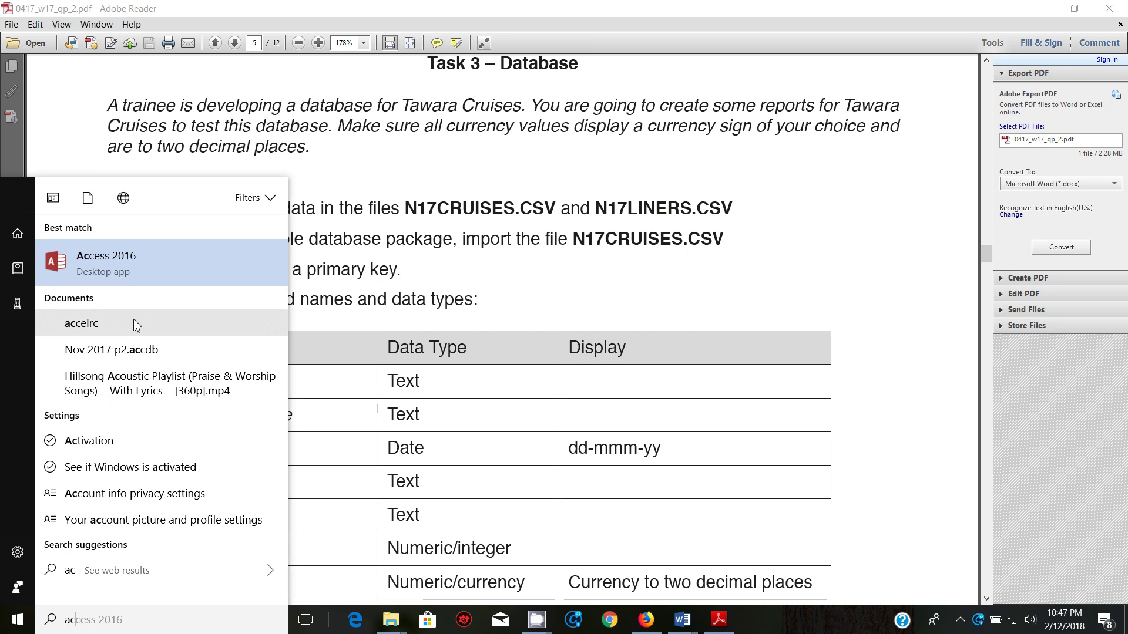
{"action": "left_click", "coordinate": [144, 263]}
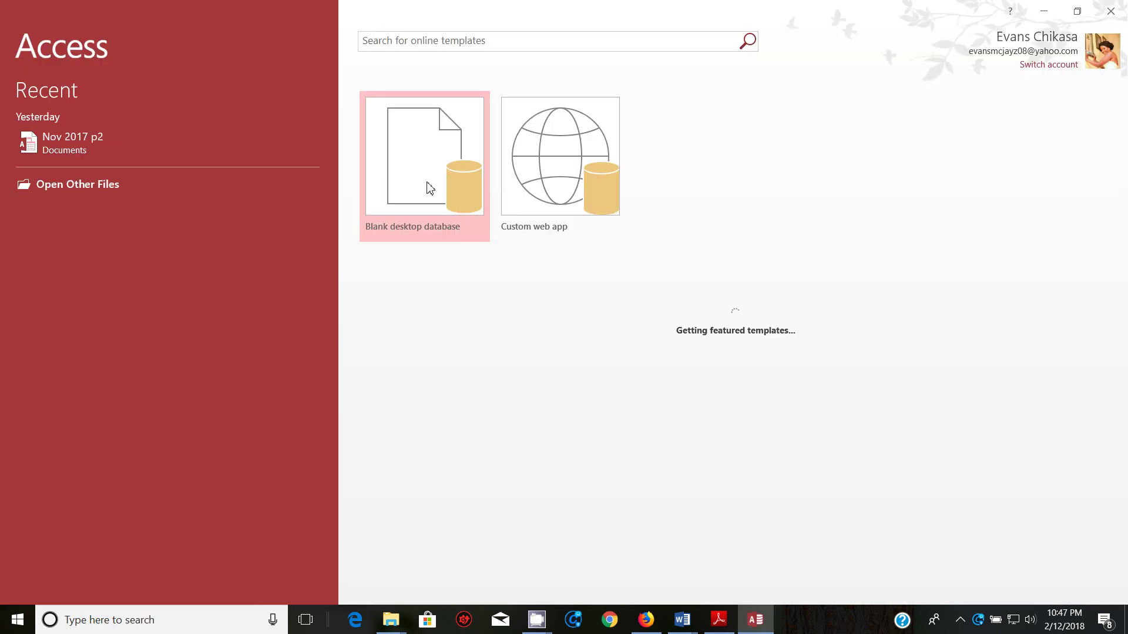
{"action": "left_click", "coordinate": [427, 183]}
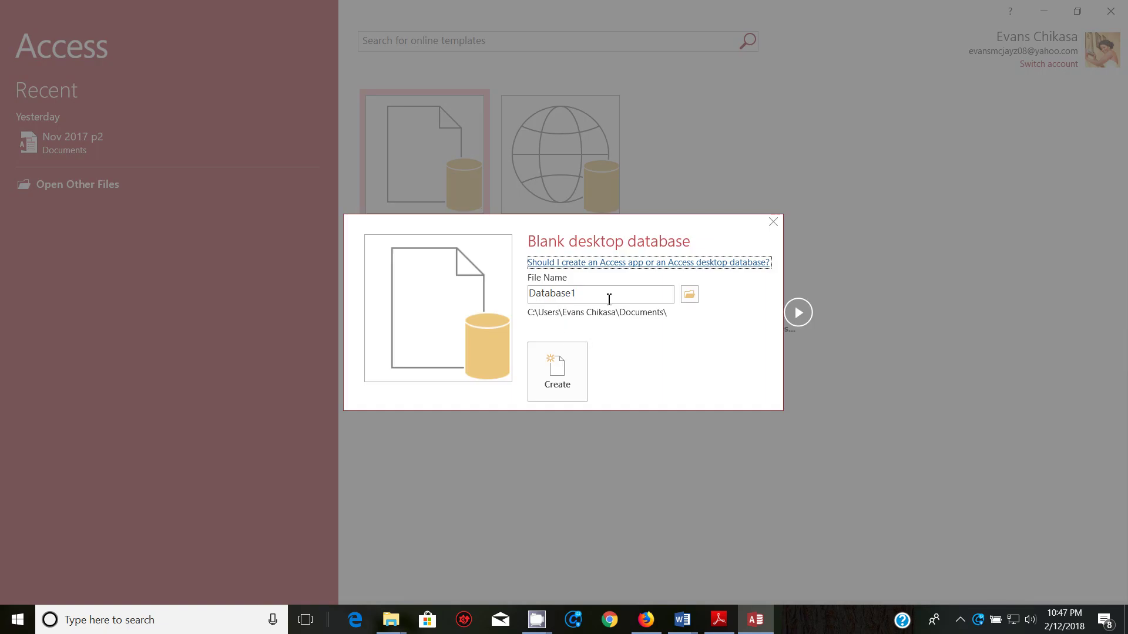
{"action": "left_click", "coordinate": [626, 297]}
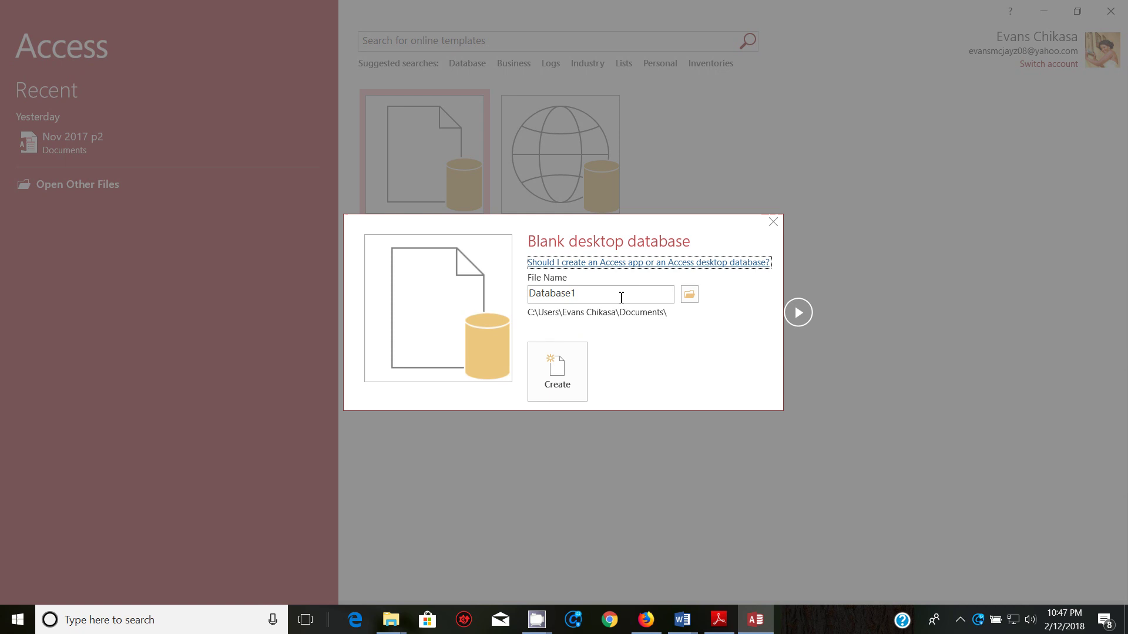
{"action": "double_click", "coordinate": [637, 290]}
{"action": "type", "text": "October N"}
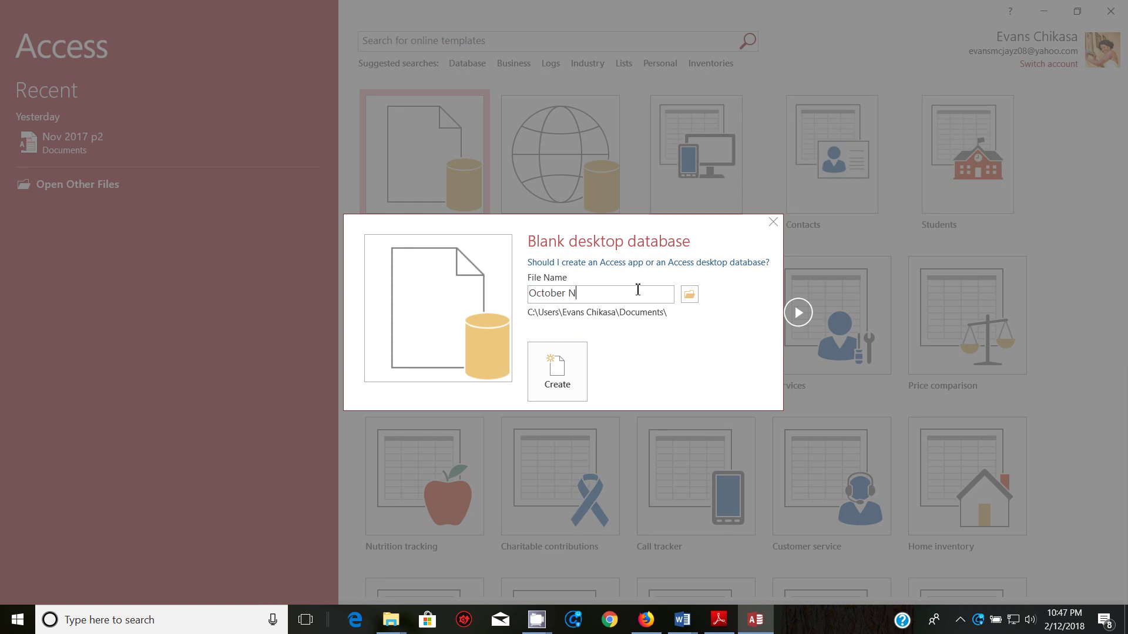
{"action": "type", "text": "ovember 2017 paper 2"}
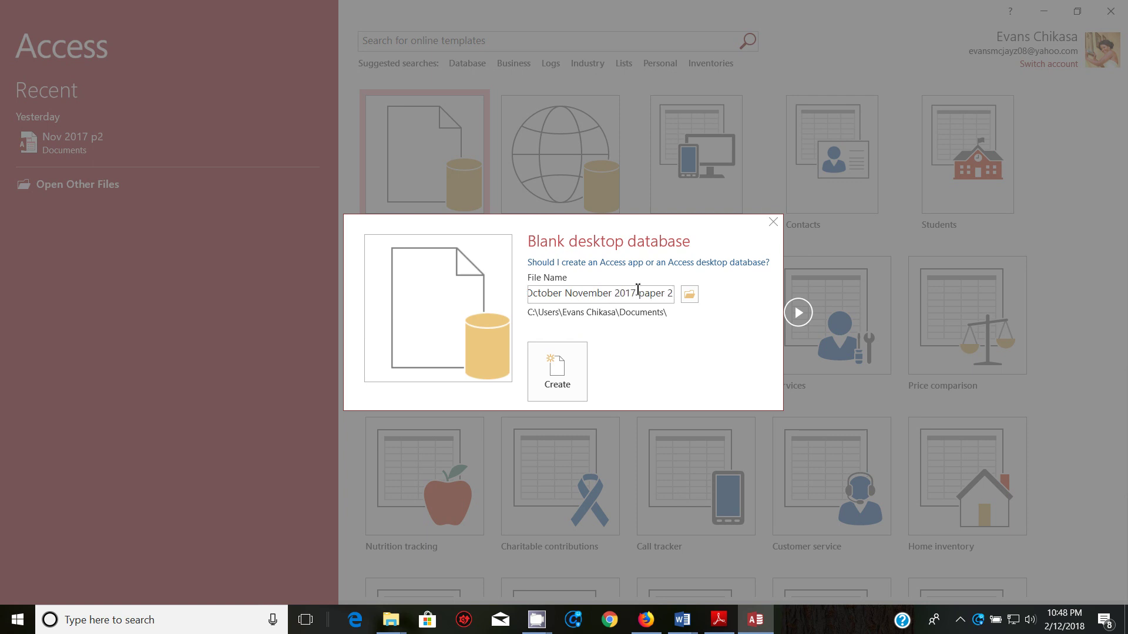
{"action": "left_click", "coordinate": [549, 379]}
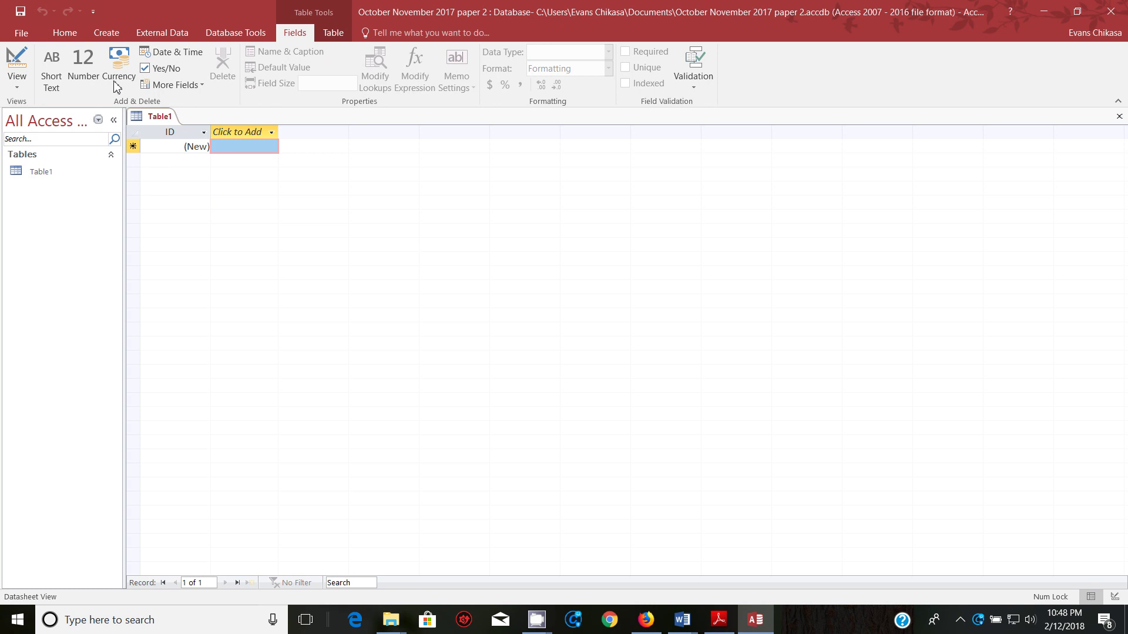
- Start a text-file import from the External Data ribbon
{"action": "left_click", "coordinate": [108, 33]}
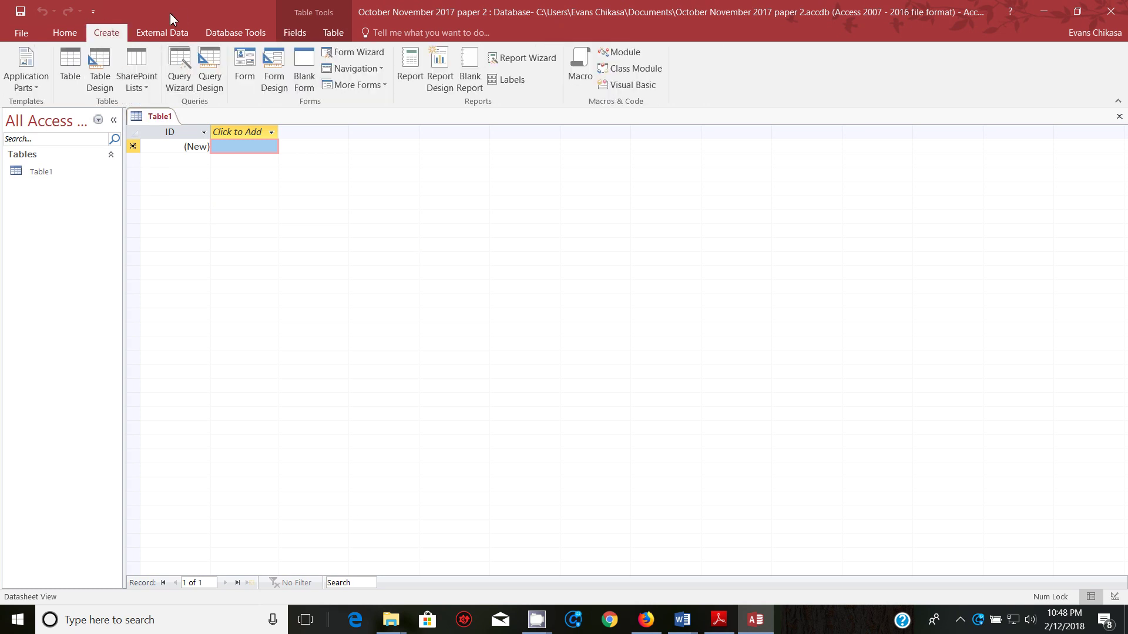
{"action": "left_click", "coordinate": [171, 32]}
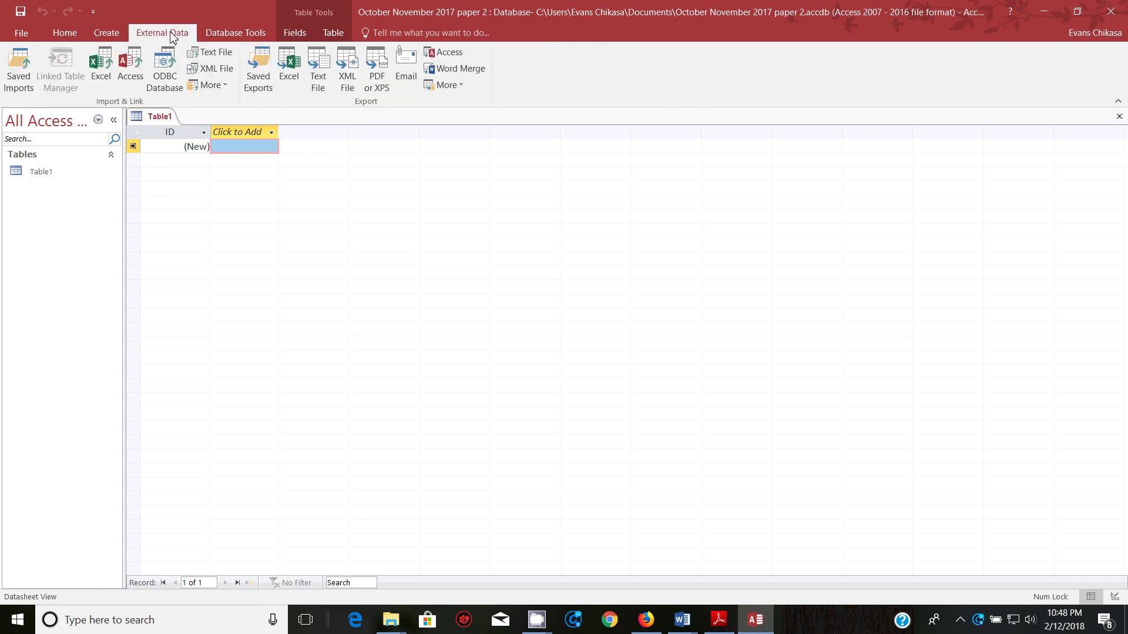
{"action": "left_click", "coordinate": [213, 52]}
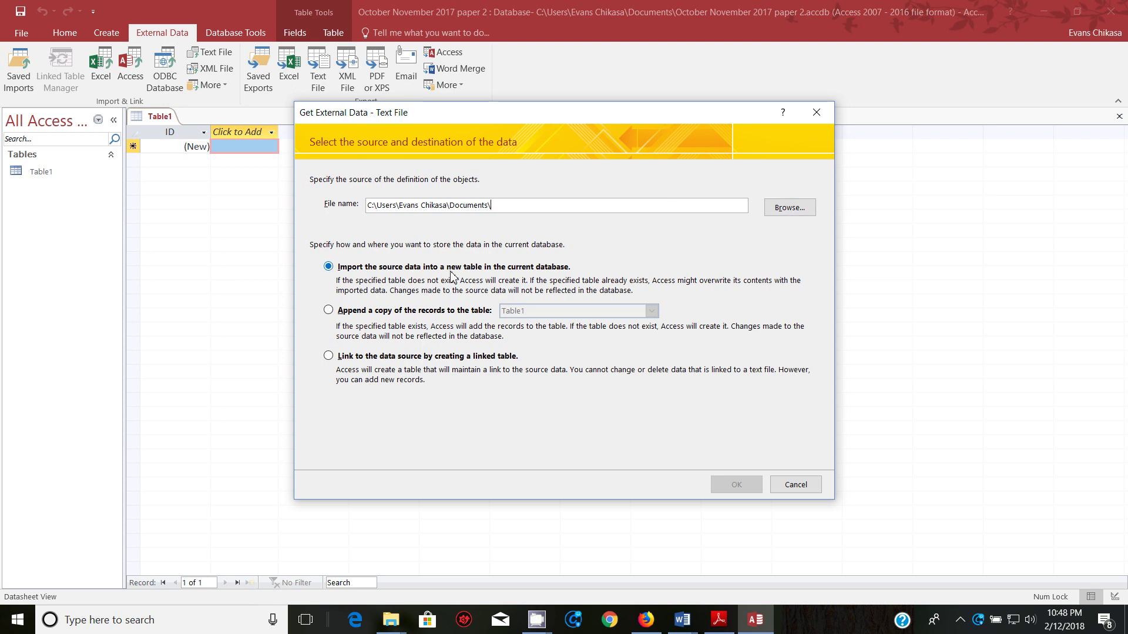
- Choose N17CRUISES from Desktop > Oct 2017 and start importing it into a new table
{"action": "left_click", "coordinate": [803, 208]}
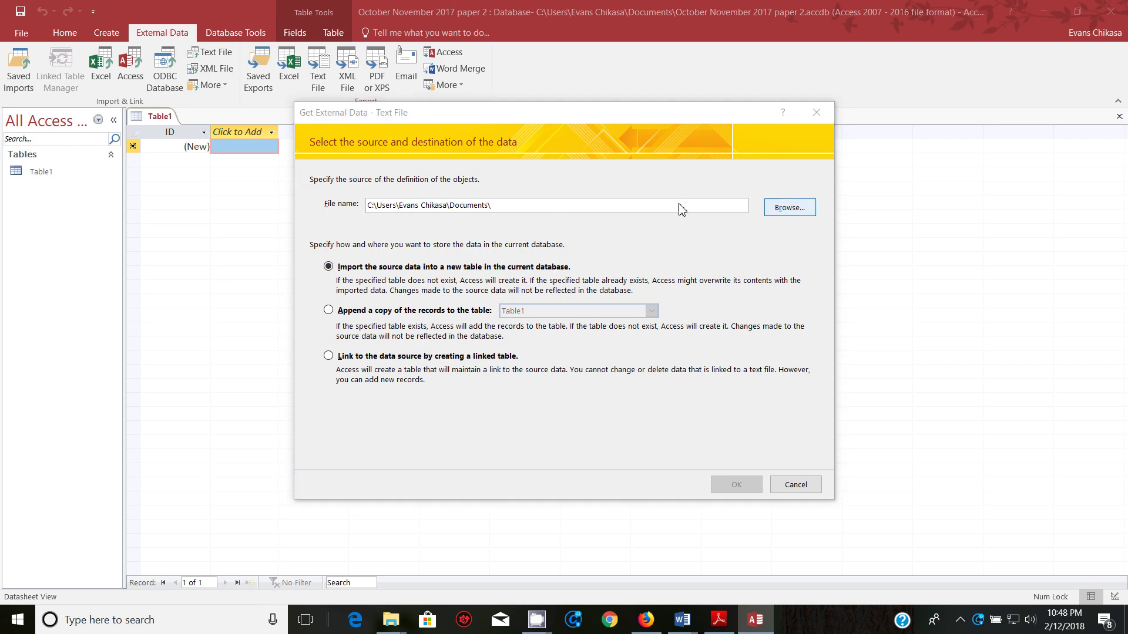
{"action": "left_click", "coordinate": [354, 233]}
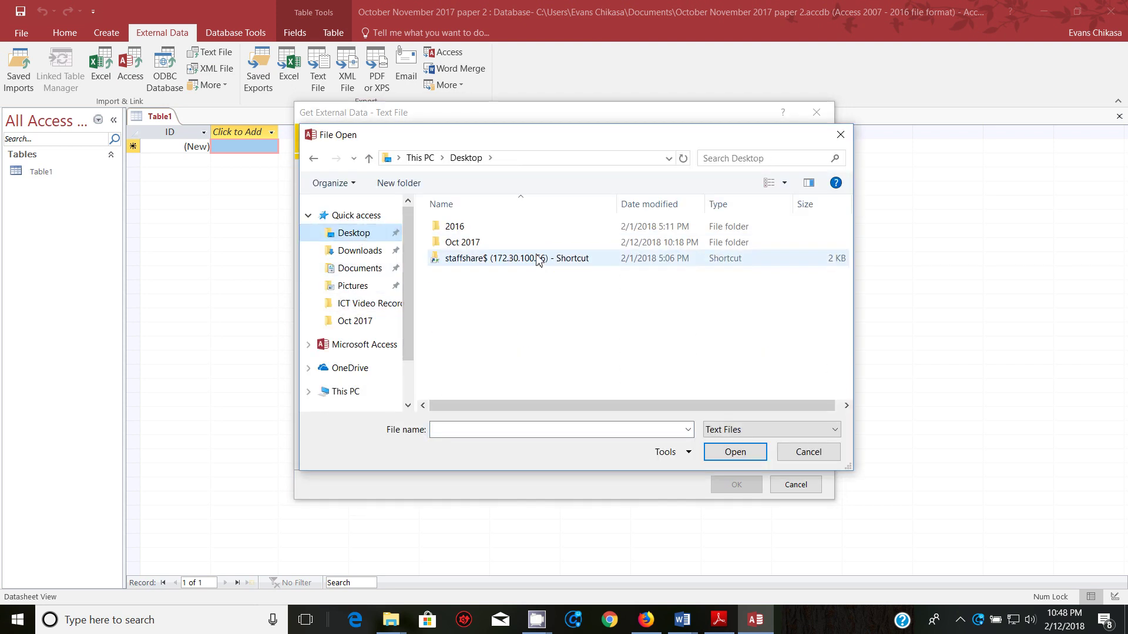
{"action": "double_click", "coordinate": [490, 242]}
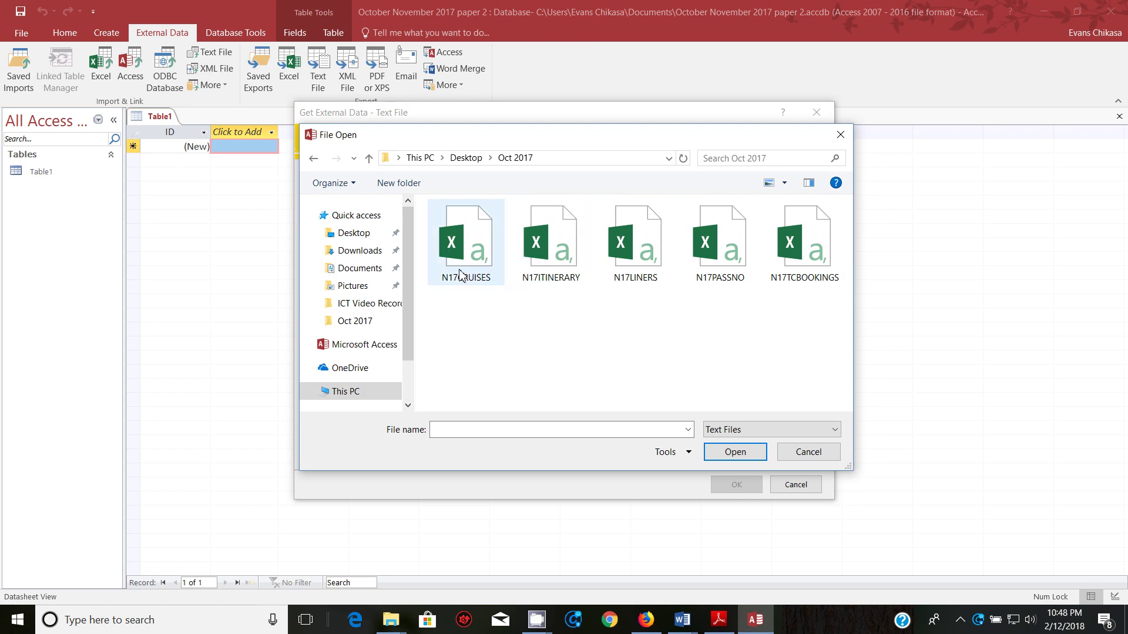
{"action": "mouse_move", "coordinate": [718, 615]}
{"action": "left_click", "coordinate": [485, 253]}
{"action": "left_click", "coordinate": [729, 459]}
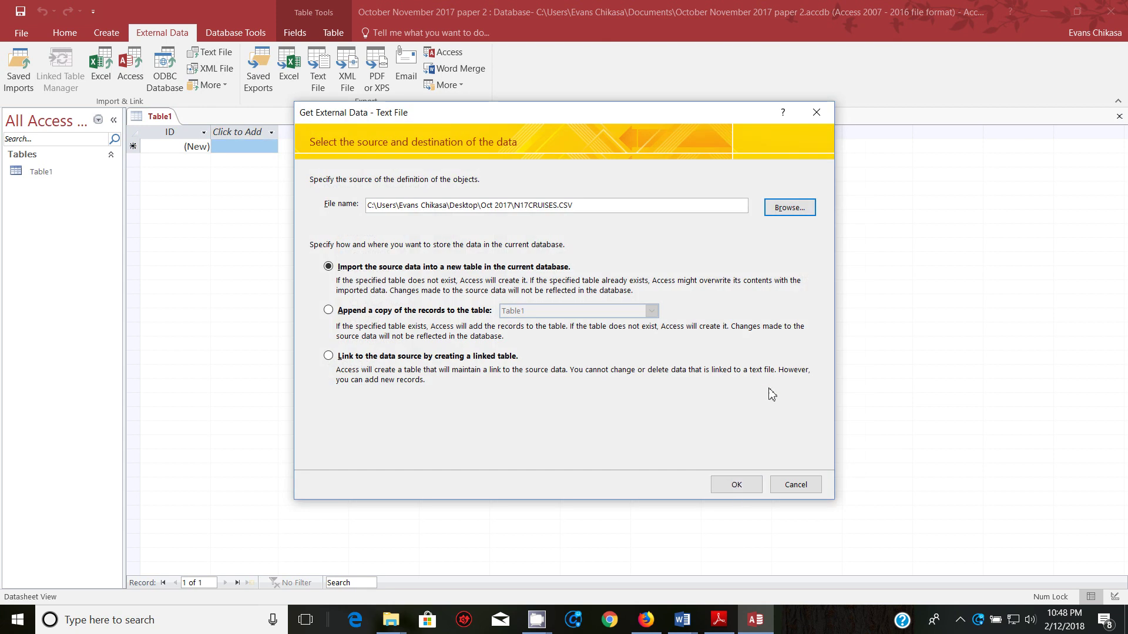
{"action": "left_click", "coordinate": [735, 484]}
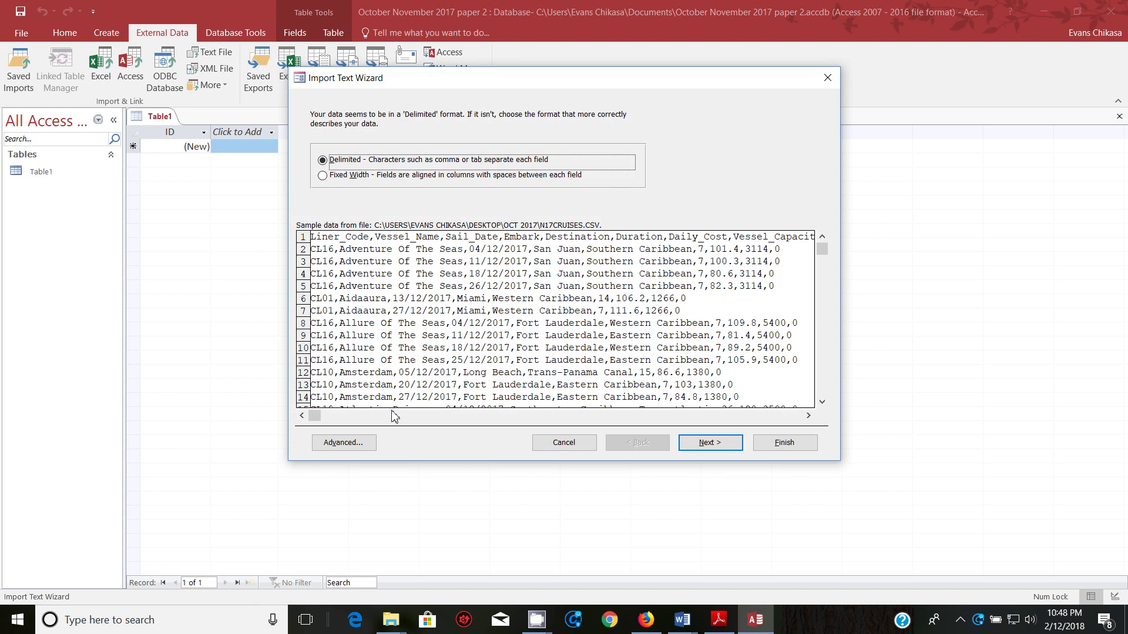
- Tick First Row Contains Field Names, open Advanced import options and check the paper's requirements
{"action": "left_click", "coordinate": [711, 445]}
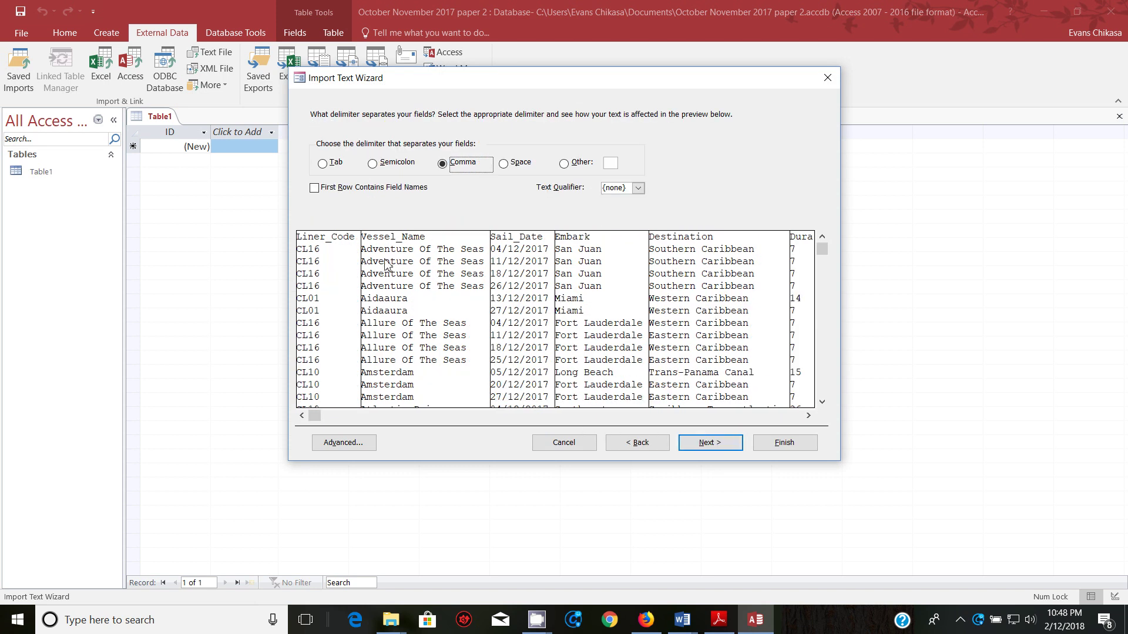
{"action": "left_click", "coordinate": [328, 188]}
{"action": "left_click", "coordinate": [343, 442]}
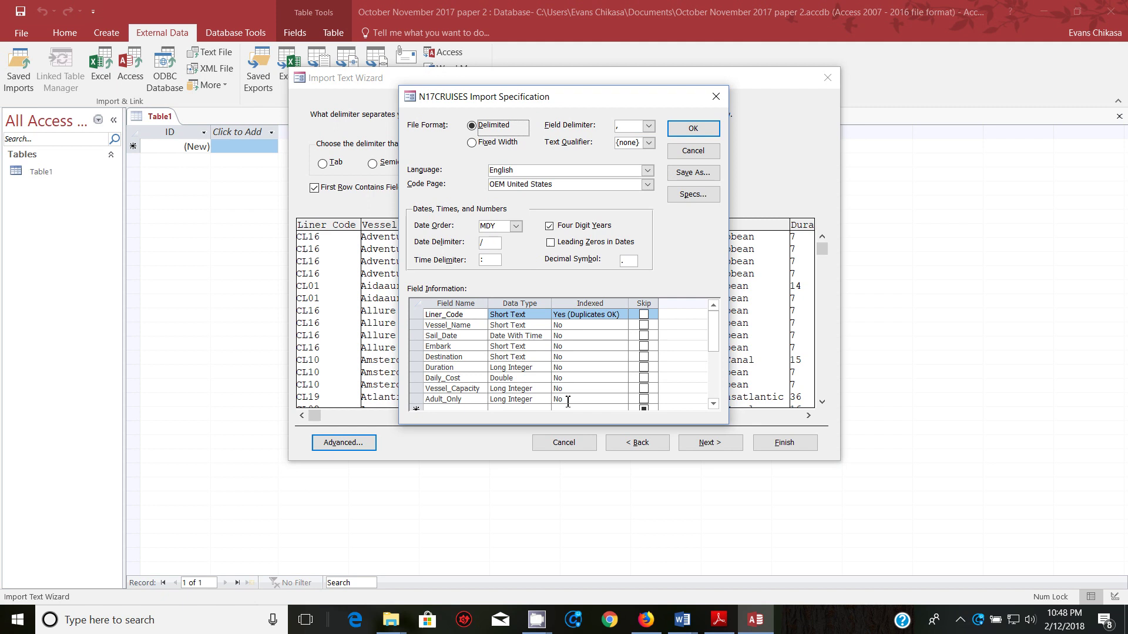
{"action": "mouse_move", "coordinate": [719, 620]}
{"action": "left_click", "coordinate": [711, 569]}
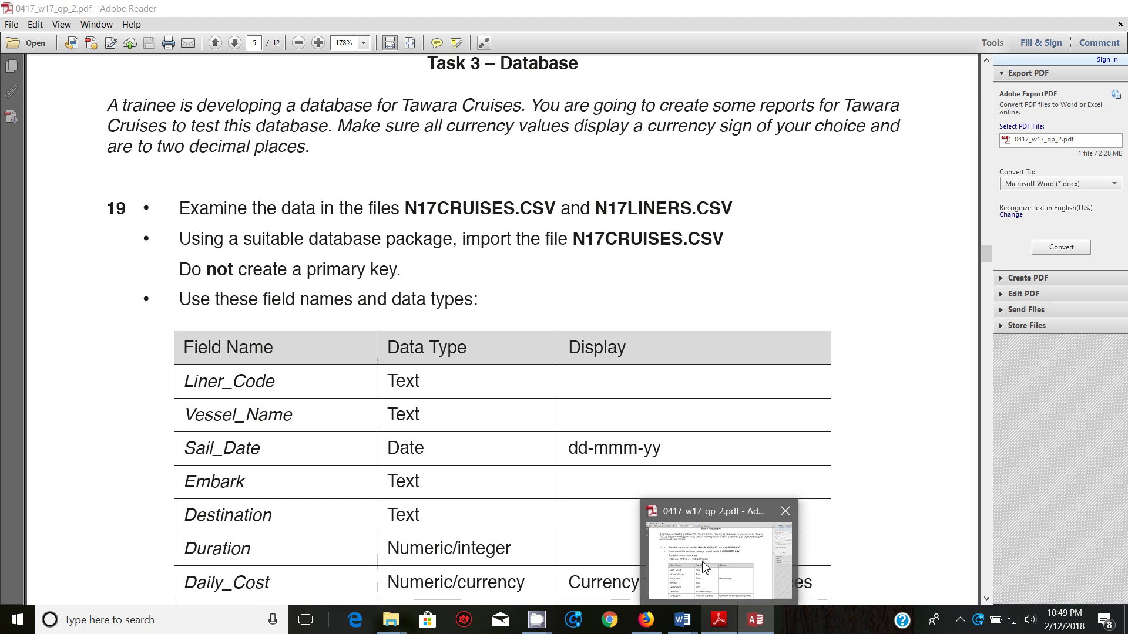
{"action": "left_click", "coordinate": [755, 619]}
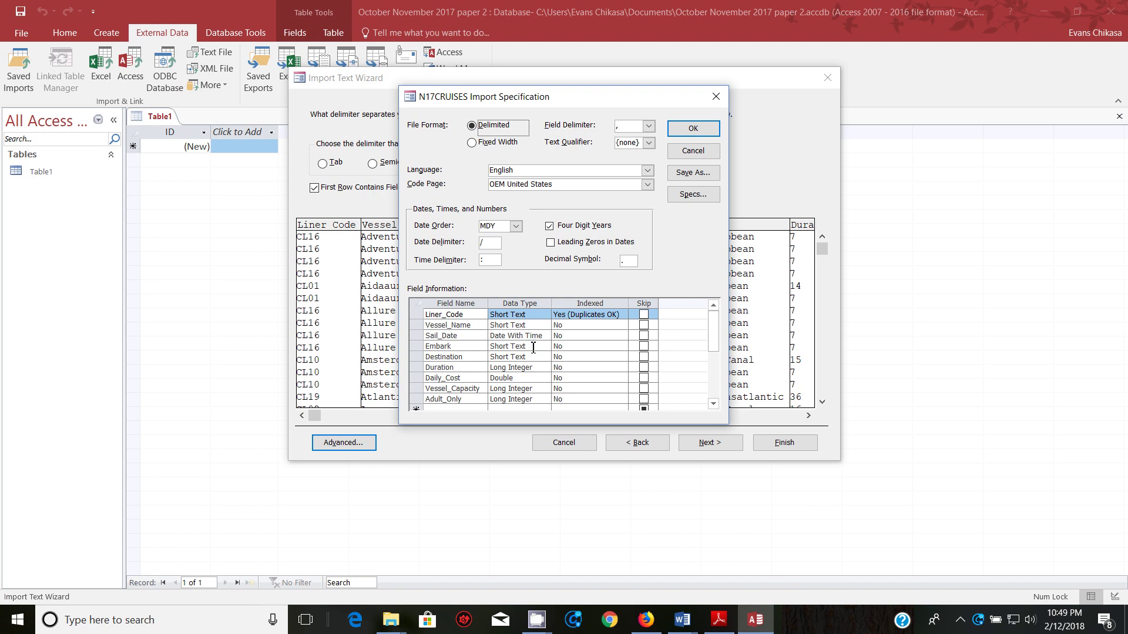
- Set the Daily_Cost field's data type to Currency
{"action": "mouse_move", "coordinate": [719, 618]}
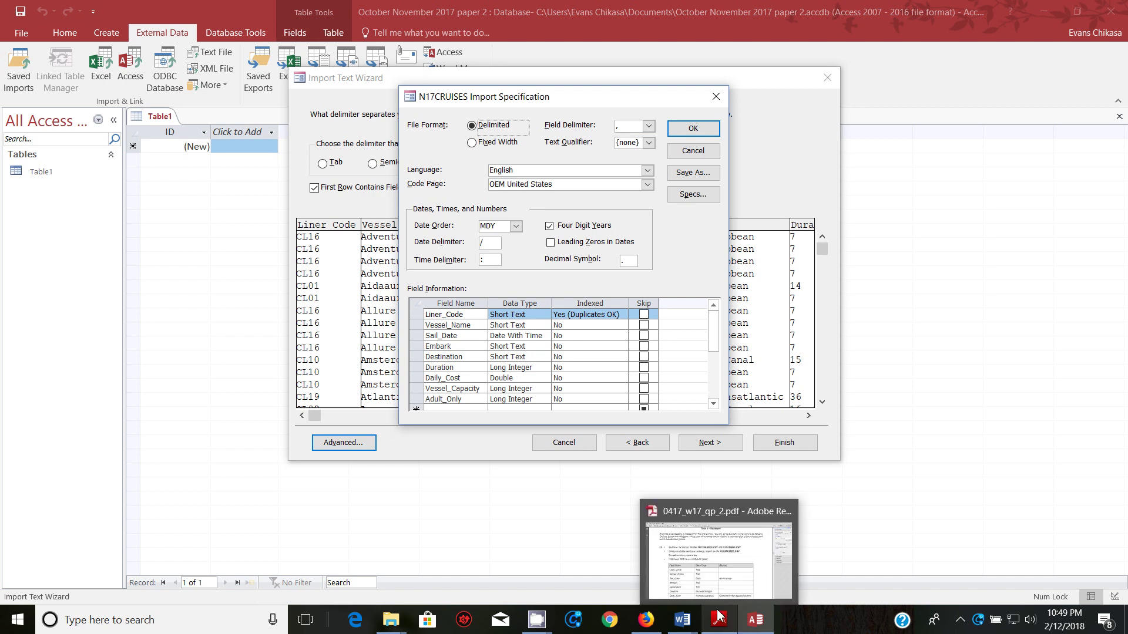
{"action": "mouse_move", "coordinate": [716, 572]}
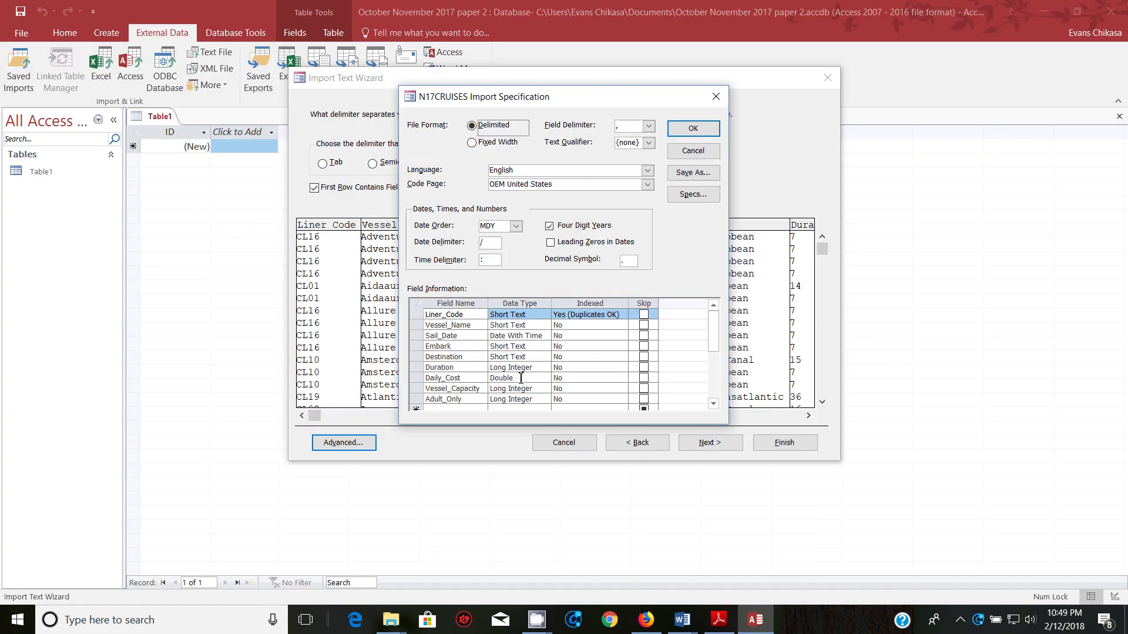
{"action": "left_click", "coordinate": [521, 378]}
{"action": "left_click", "coordinate": [544, 377]}
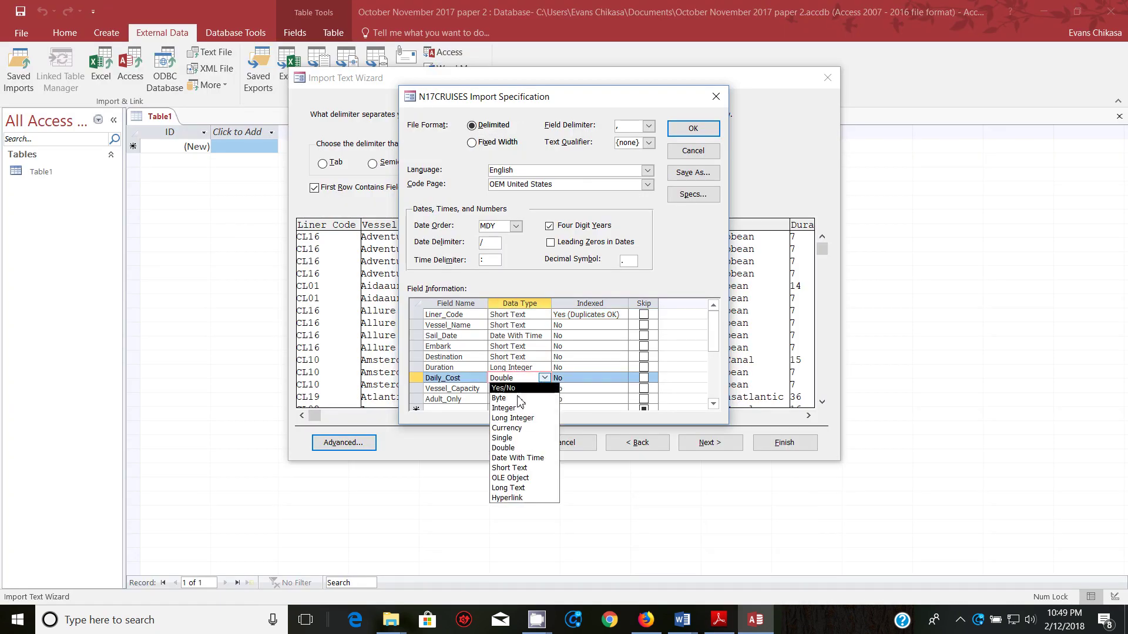
{"action": "left_click", "coordinate": [513, 428]}
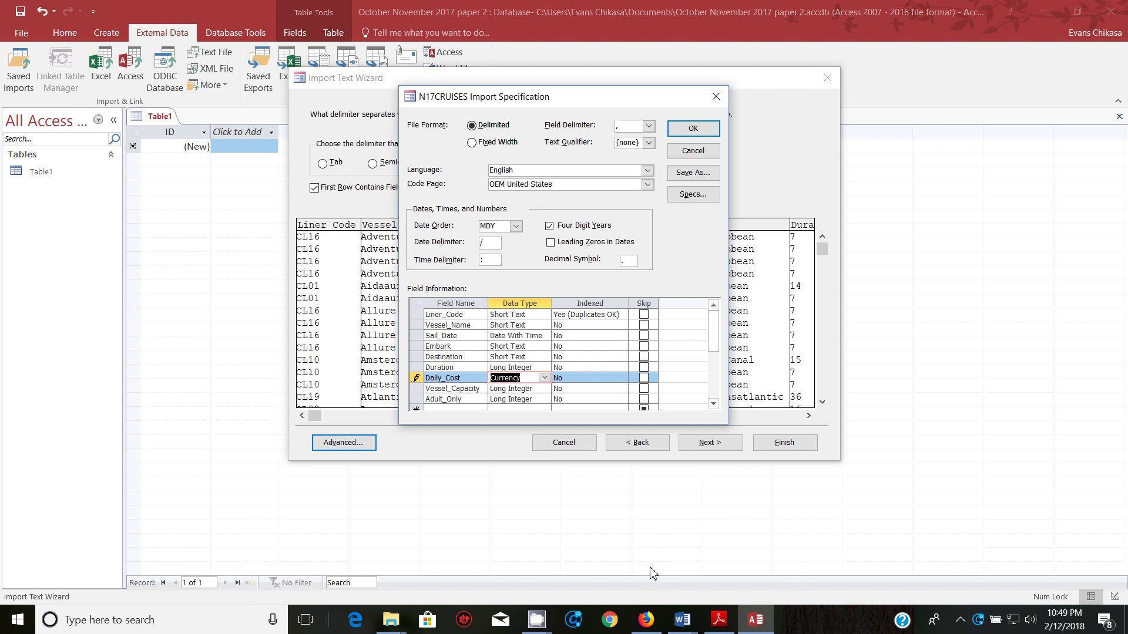
- Recheck the field table, then set Adult_Only to Yes/No and select Sail_Date's data type
{"action": "mouse_move", "coordinate": [728, 569]}
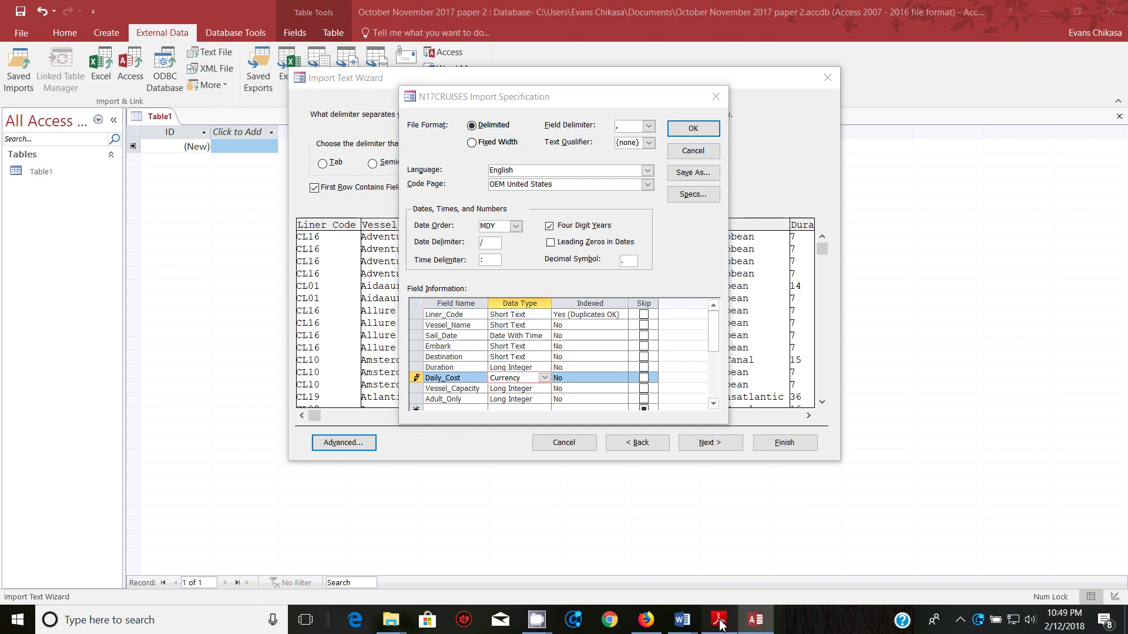
{"action": "left_click", "coordinate": [719, 620]}
{"action": "scroll", "coordinate": [624, 365], "scroll_direction": "down", "scroll_amount": 3}
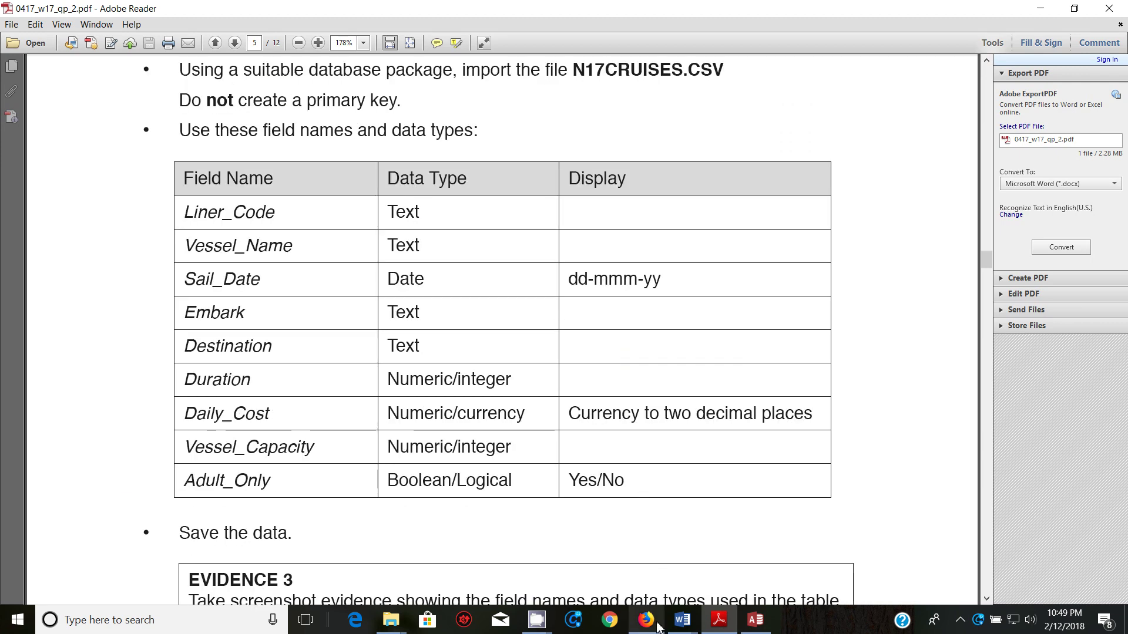
{"action": "mouse_move", "coordinate": [684, 627]}
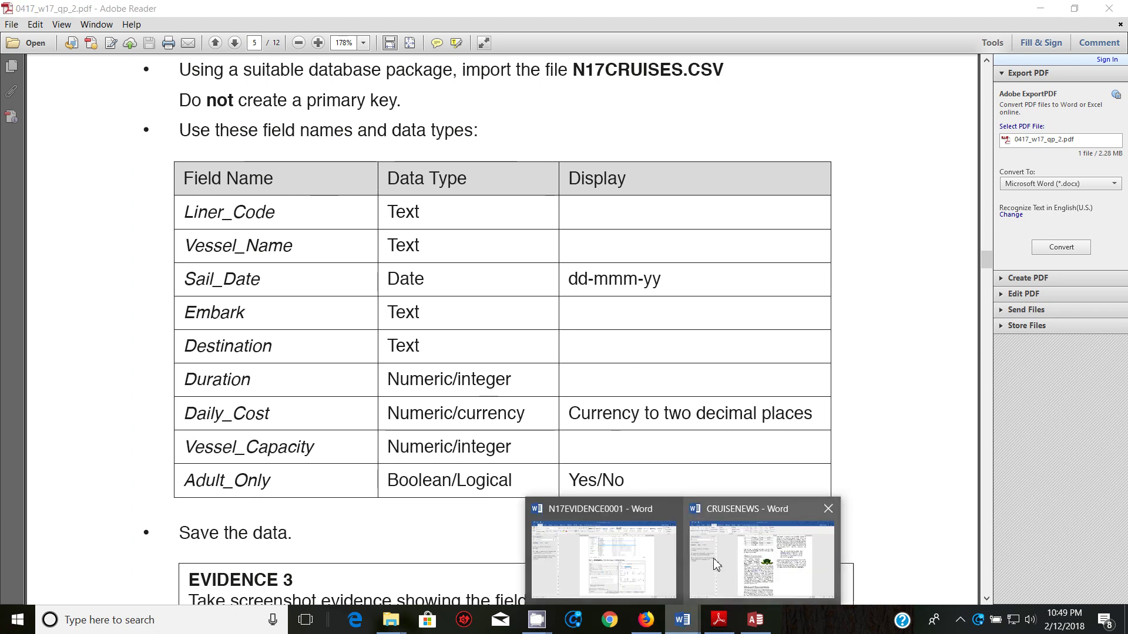
{"action": "left_click", "coordinate": [757, 552]}
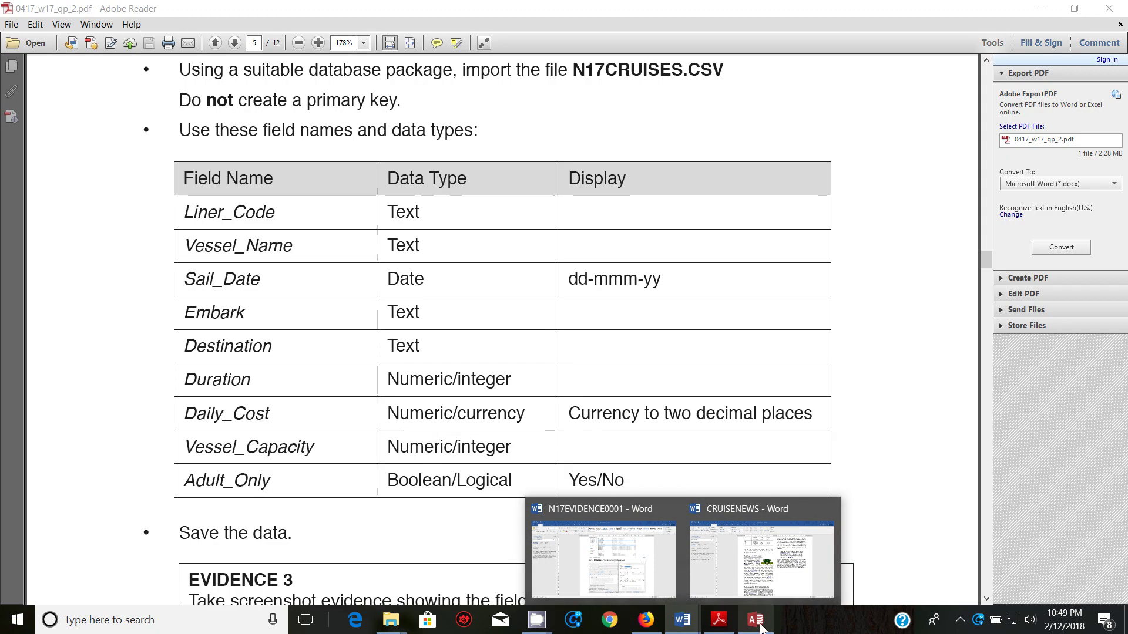
{"action": "left_click", "coordinate": [751, 629]}
{"action": "left_click", "coordinate": [522, 400]}
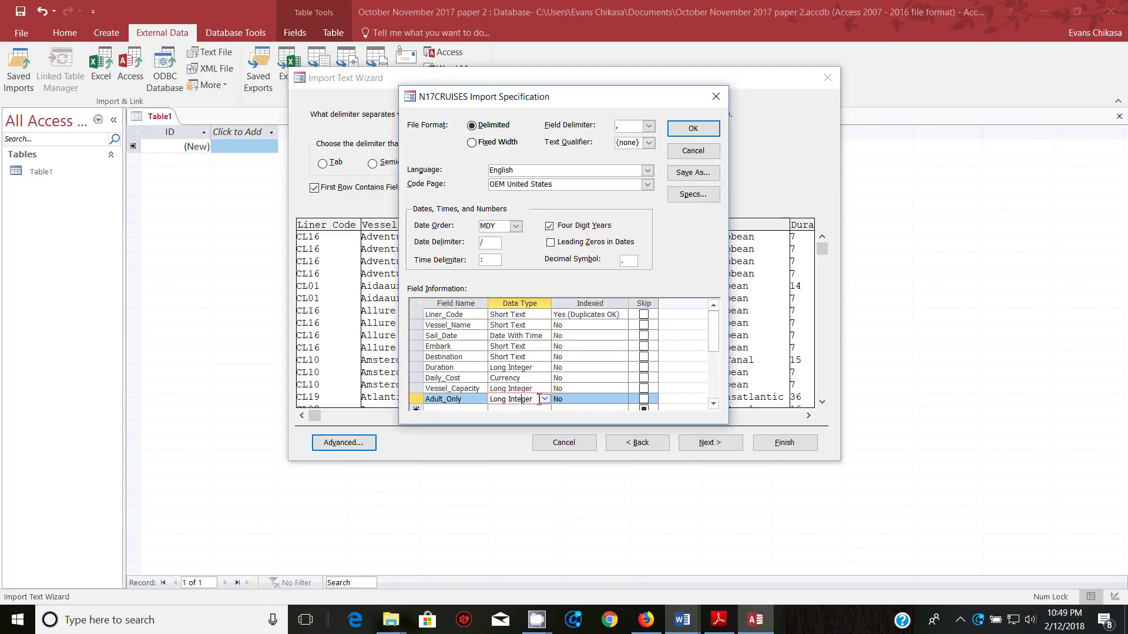
{"action": "left_click", "coordinate": [544, 399]}
{"action": "left_click", "coordinate": [520, 413]}
{"action": "left_click", "coordinate": [520, 337]}
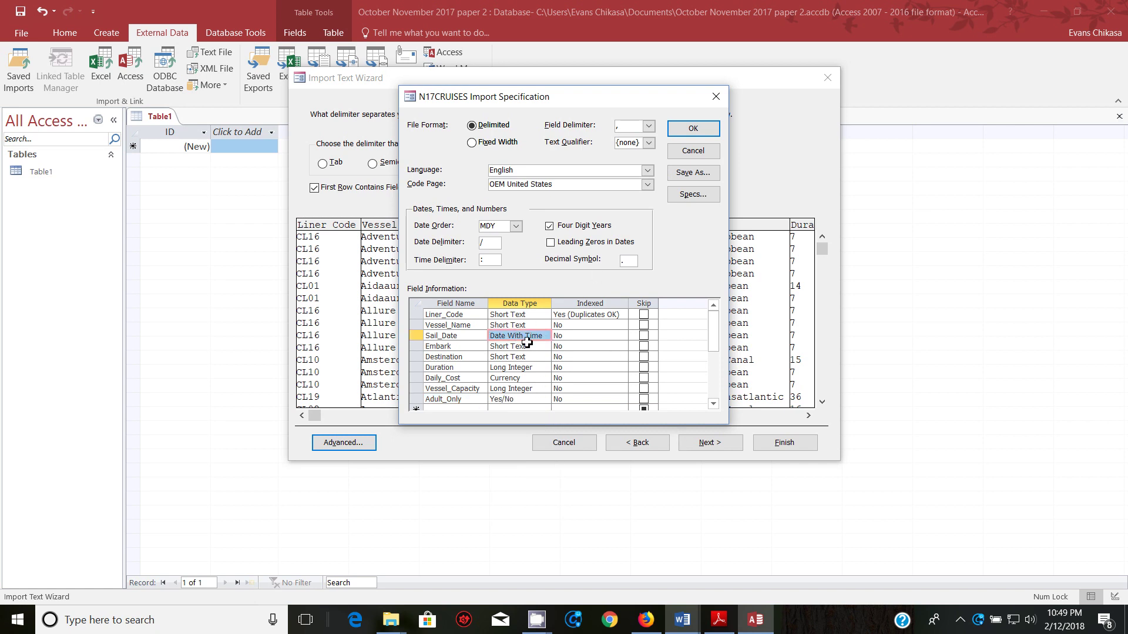
- Change the import specification's date order from MDY to DMY and accept it with OK
{"action": "left_click", "coordinate": [516, 227]}
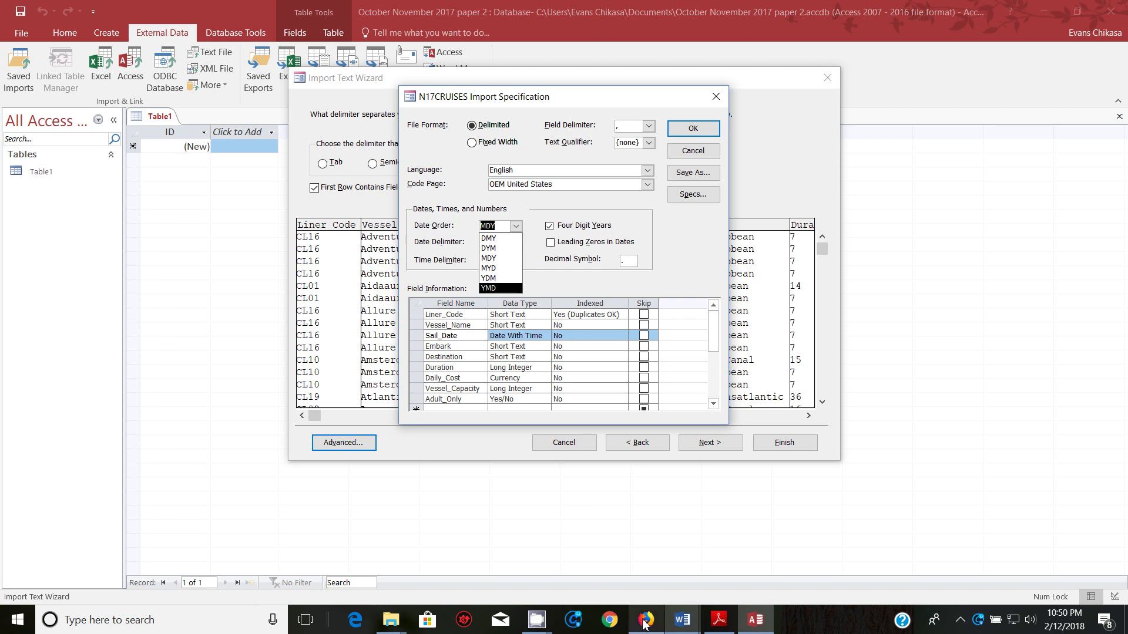
{"action": "mouse_move", "coordinate": [719, 624]}
{"action": "mouse_move", "coordinate": [719, 573]}
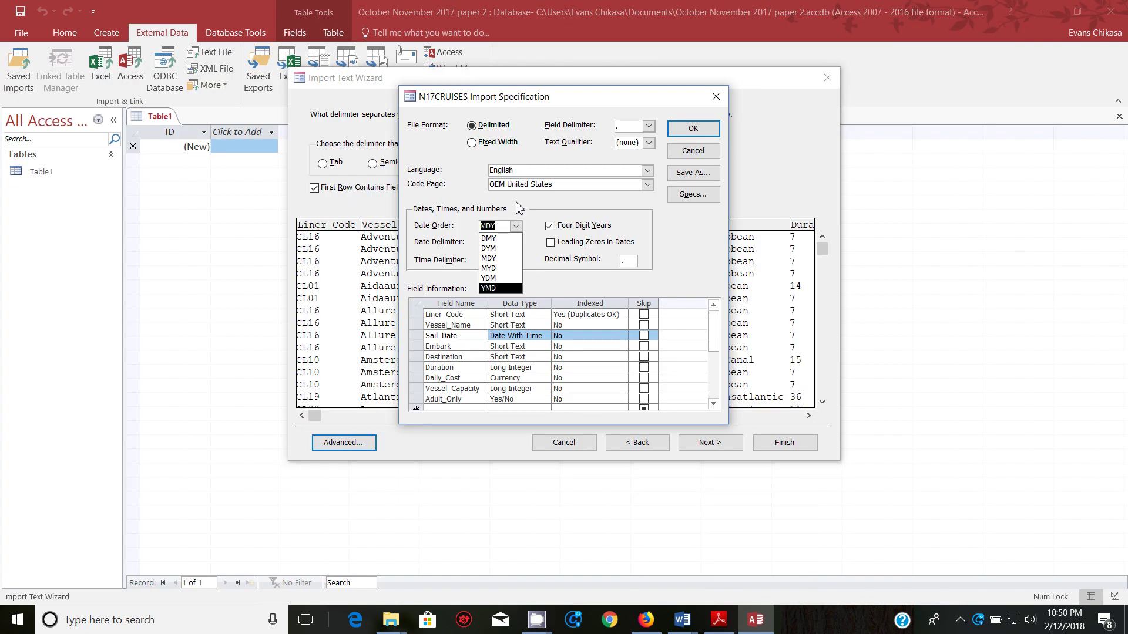
{"action": "left_click", "coordinate": [499, 239]}
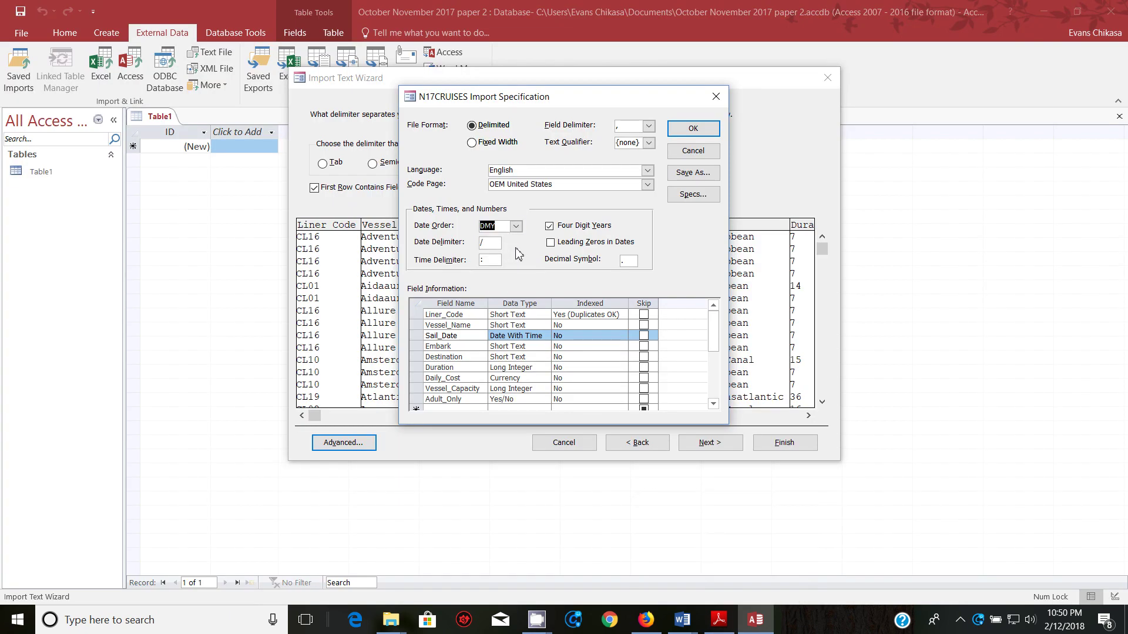
{"action": "left_click", "coordinate": [687, 129]}
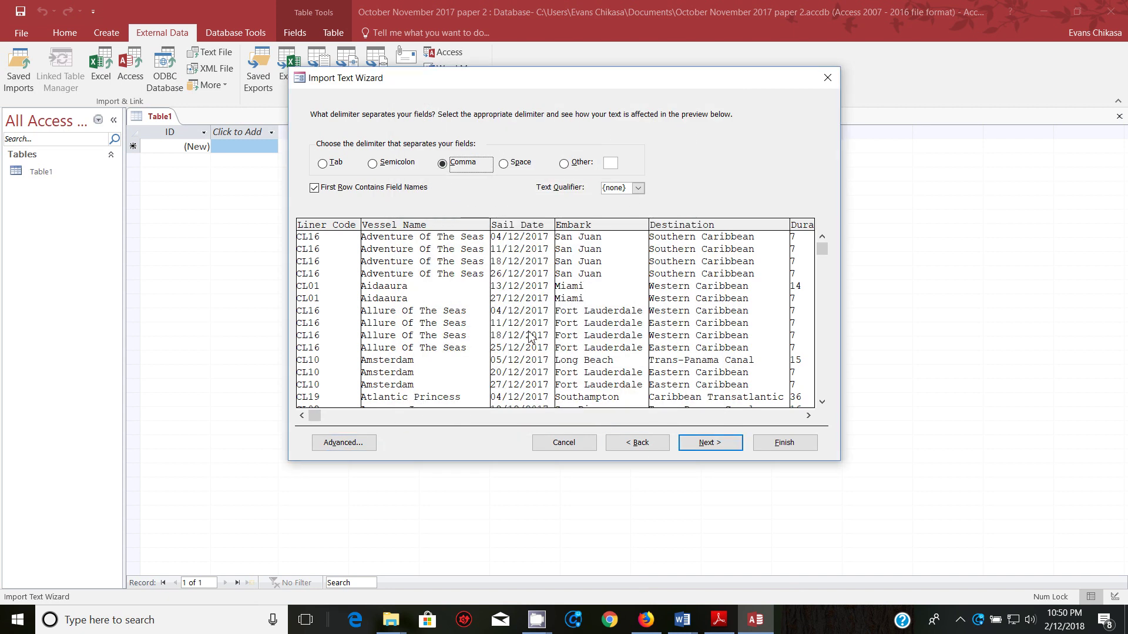
- Review the Vessel Name, Sail Date, Embark, Destination and Duration columns in the field options step
{"action": "left_click", "coordinate": [711, 446]}
{"action": "left_click", "coordinate": [413, 317]}
{"action": "left_click", "coordinate": [528, 306]}
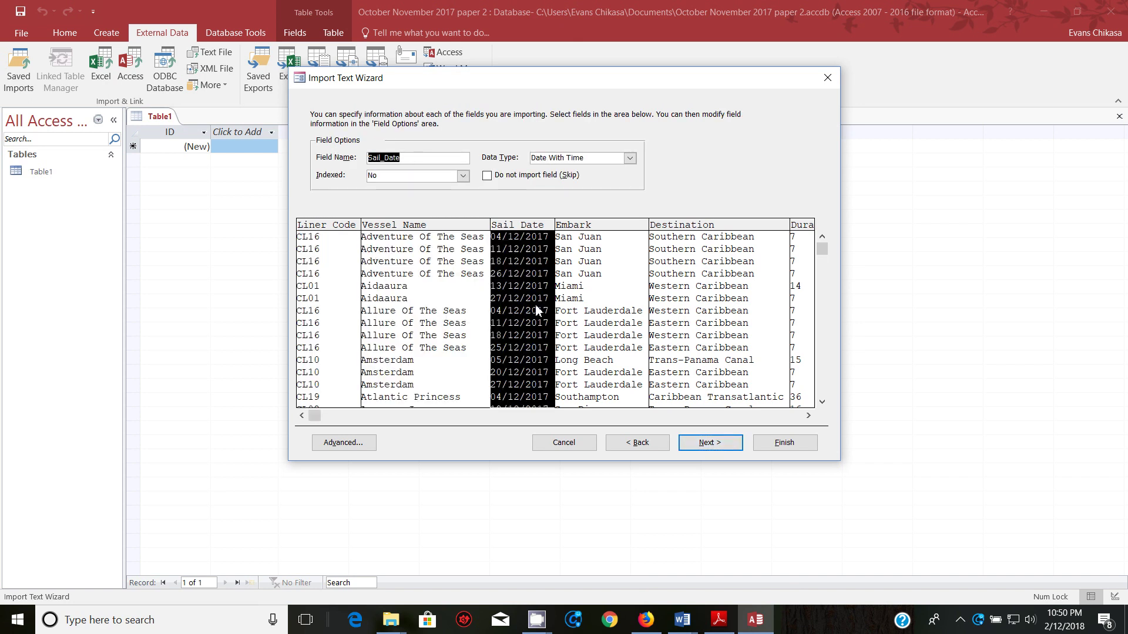
{"action": "left_click", "coordinate": [593, 303]}
{"action": "left_click", "coordinate": [761, 303]}
{"action": "left_click", "coordinate": [806, 306]}
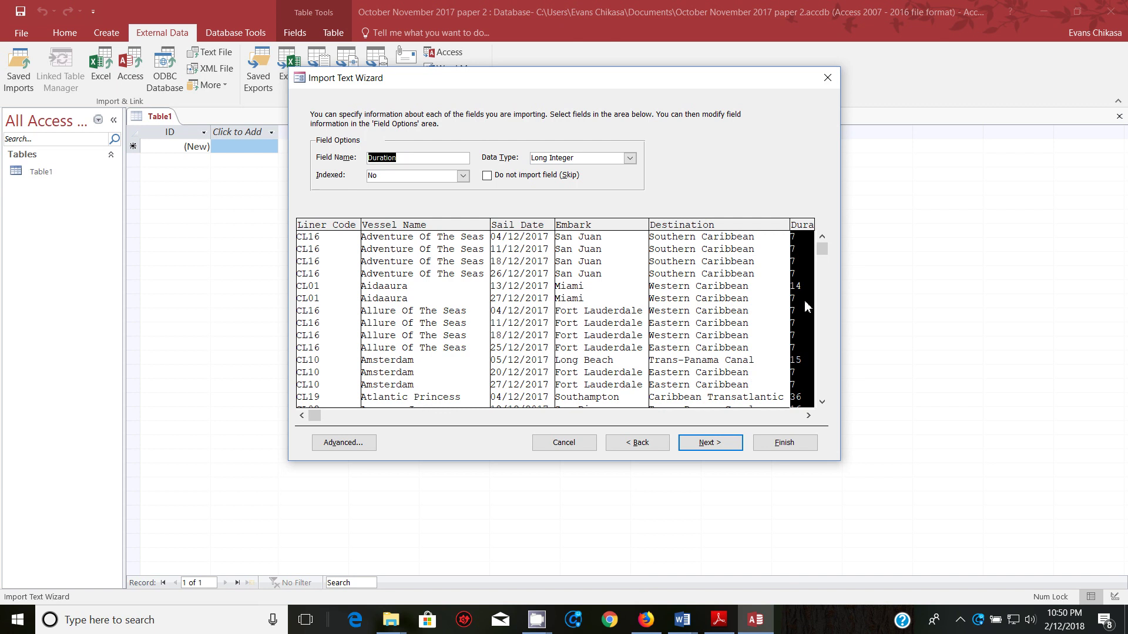
- Choose No primary key and finish importing into the table N17CRUISES
{"action": "left_click", "coordinate": [707, 443]}
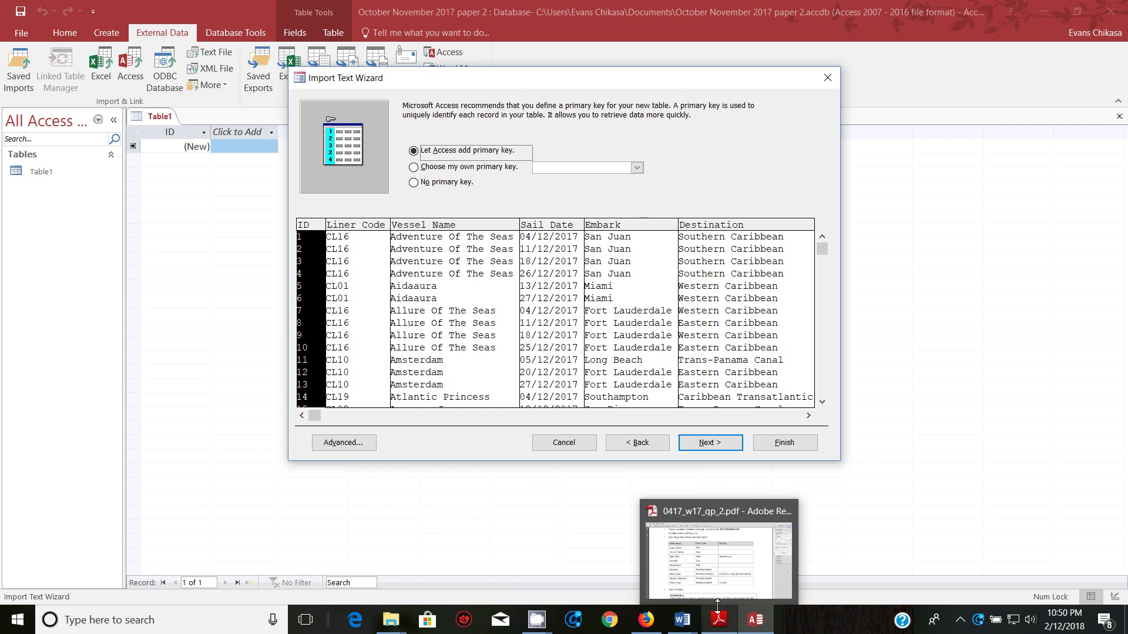
{"action": "left_click", "coordinate": [718, 568]}
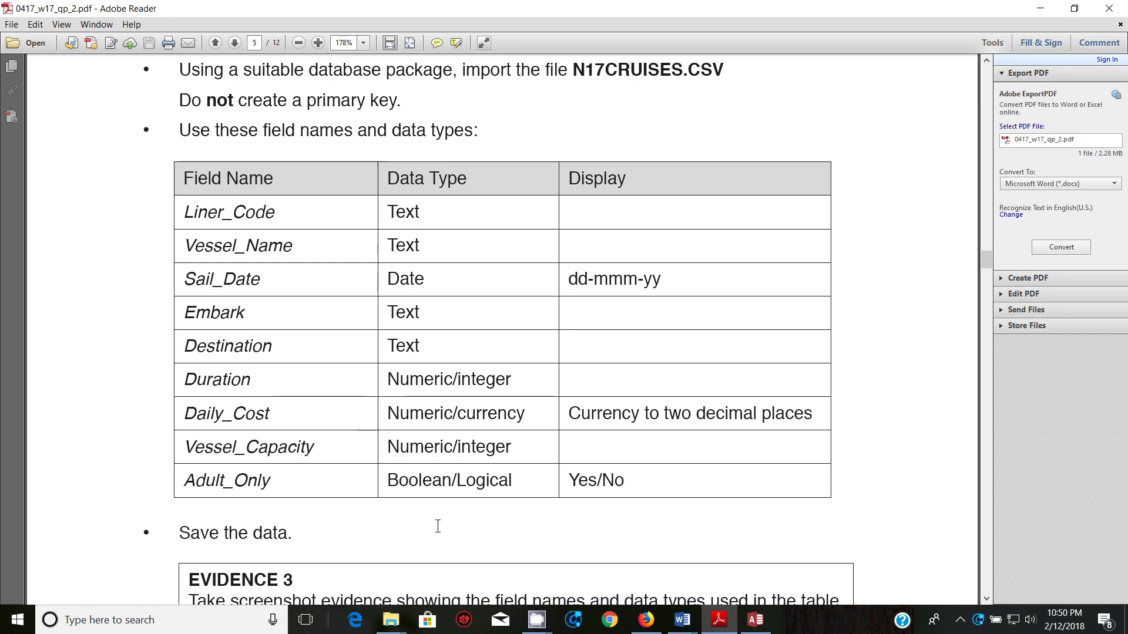
{"action": "mouse_move", "coordinate": [755, 622]}
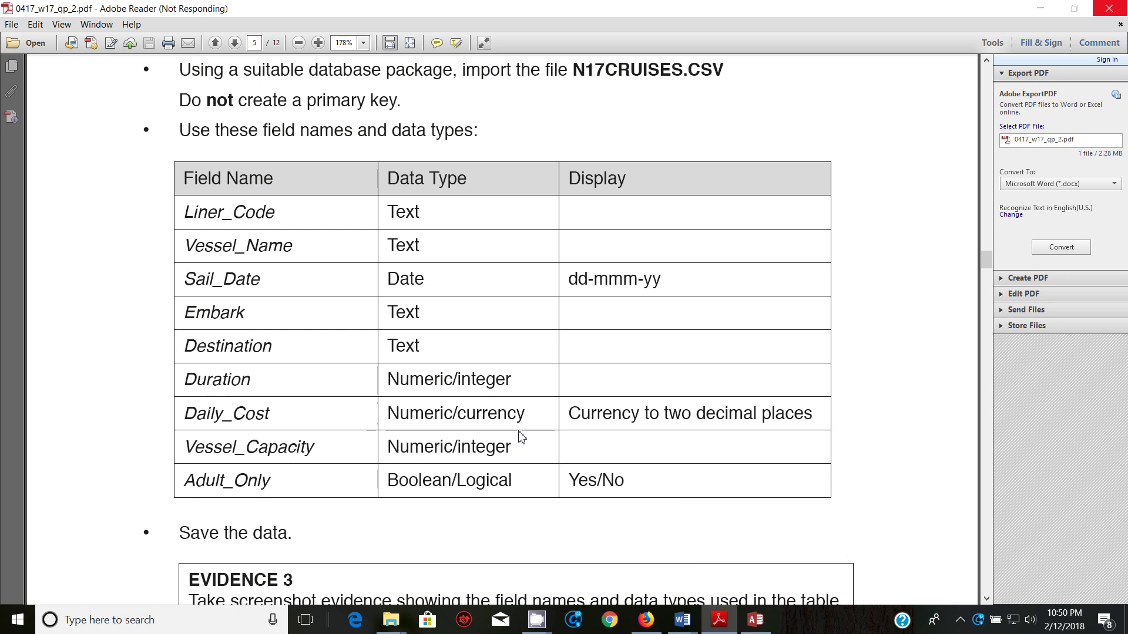
{"action": "left_click", "coordinate": [717, 627]}
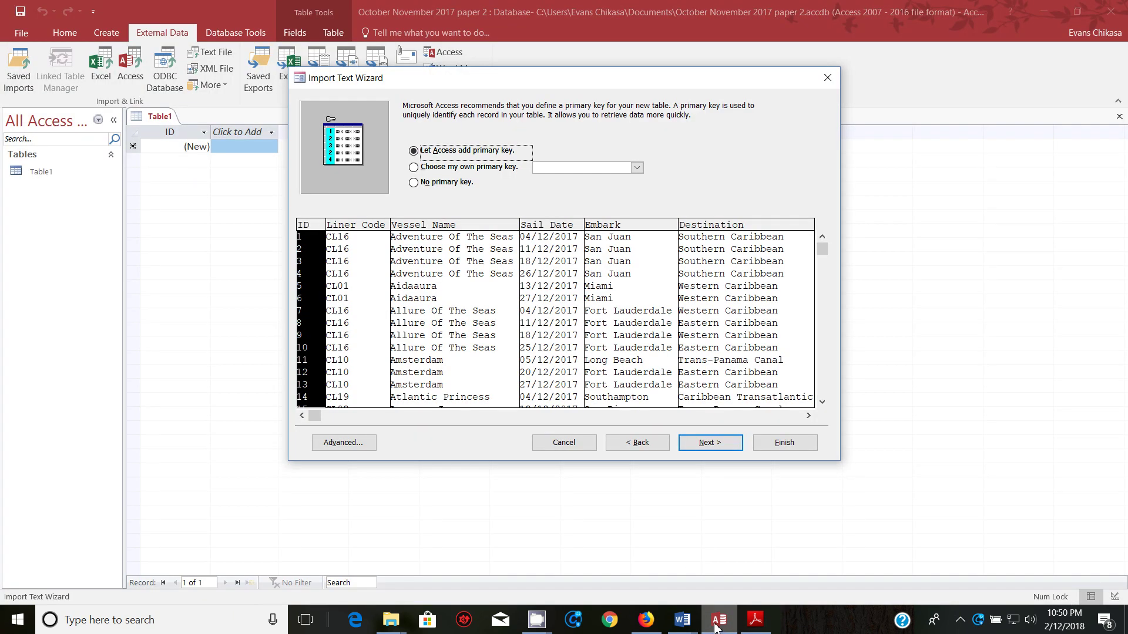
{"action": "left_click", "coordinate": [703, 448]}
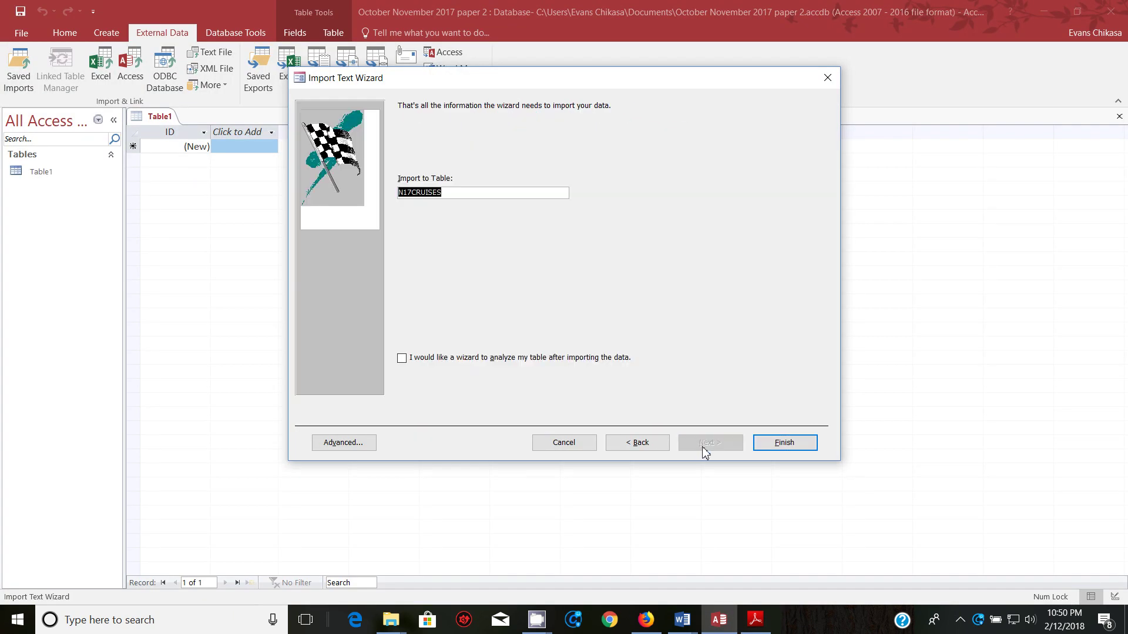
{"action": "left_click", "coordinate": [629, 444]}
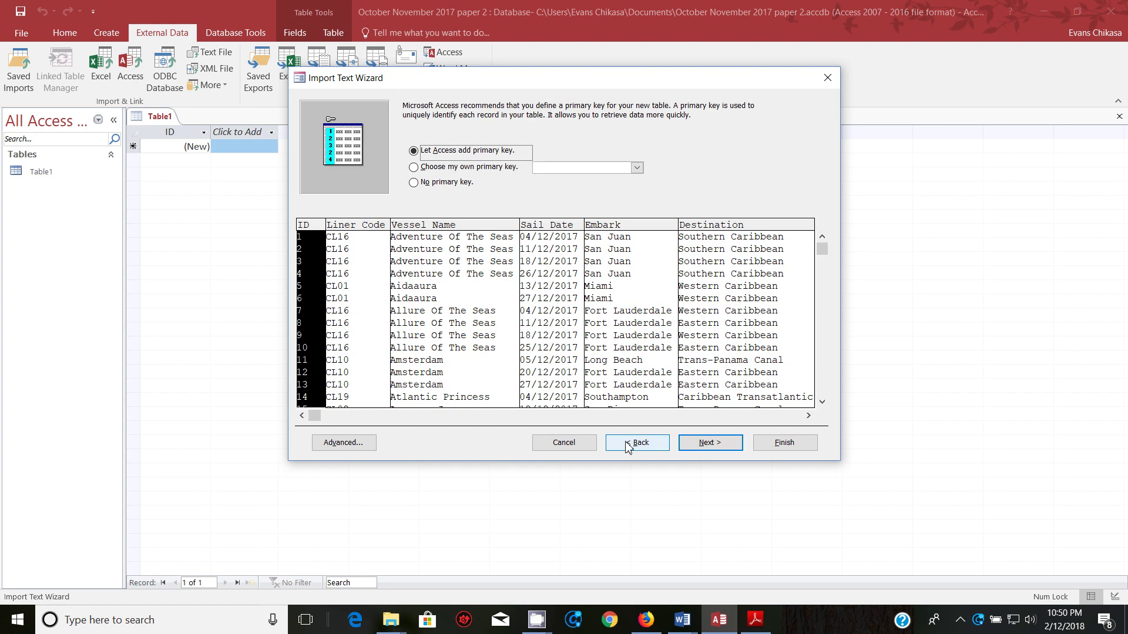
{"action": "left_click", "coordinate": [436, 183]}
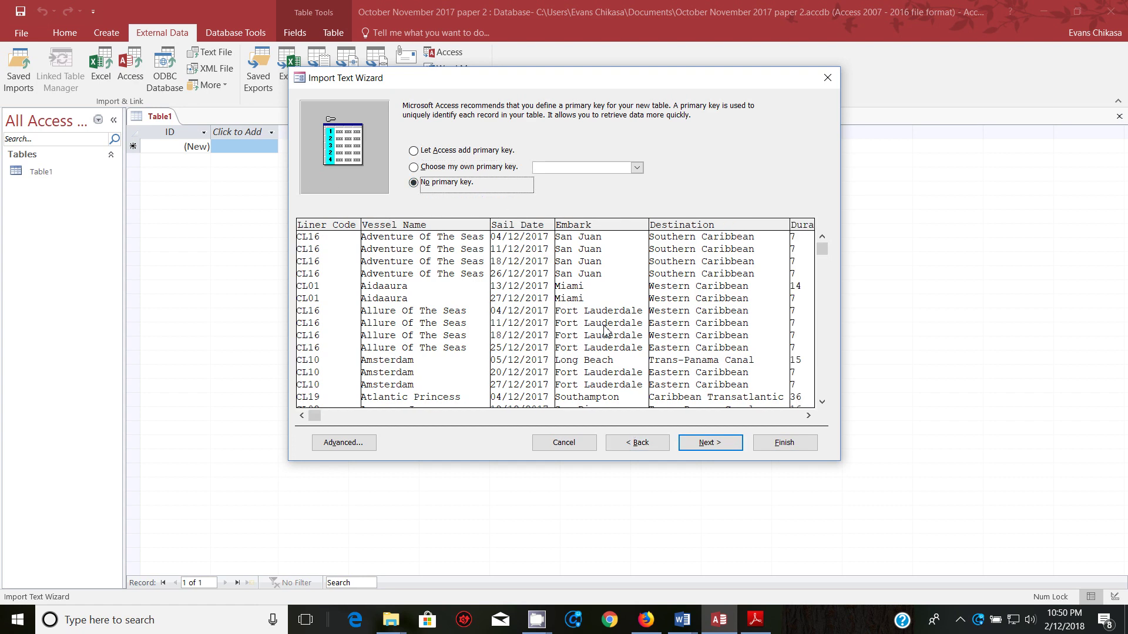
{"action": "left_click", "coordinate": [715, 445]}
{"action": "left_click", "coordinate": [784, 444]}
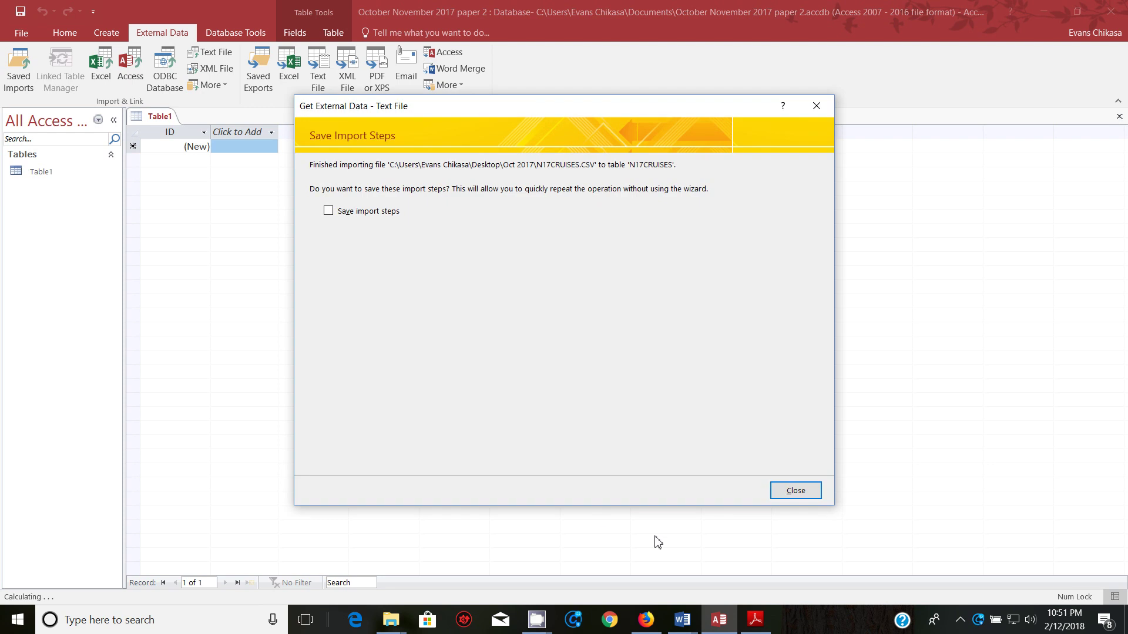
- Skip saving the import steps and recheck the exam paper's requirements
{"action": "left_click", "coordinate": [787, 491]}
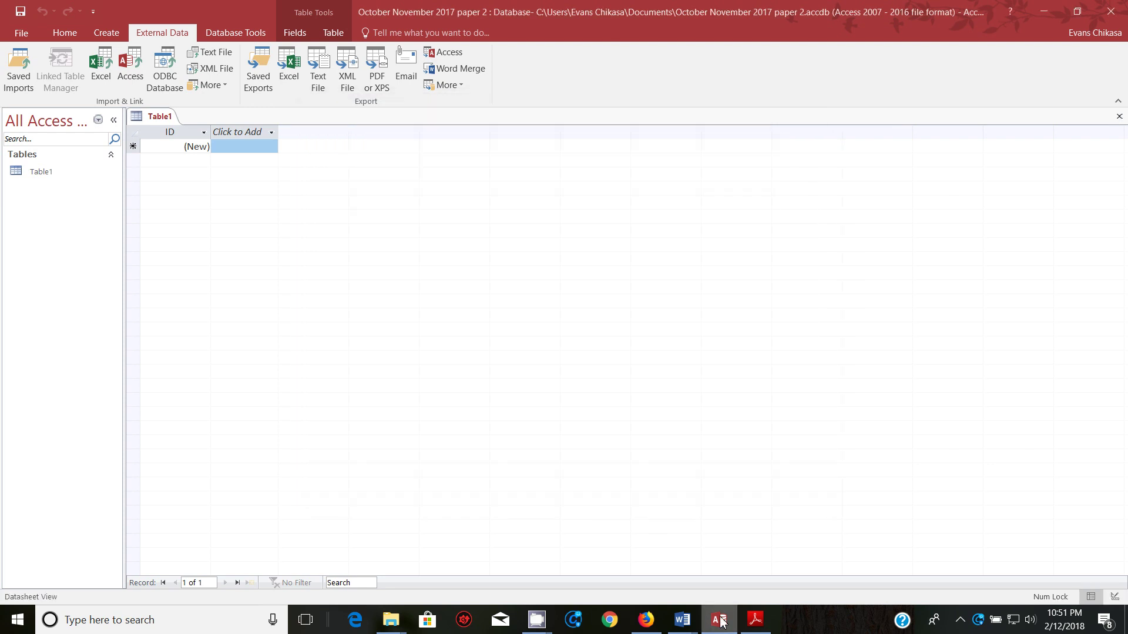
{"action": "left_click", "coordinate": [761, 621]}
{"action": "scroll", "coordinate": [685, 519], "scroll_direction": "down", "scroll_amount": 3}
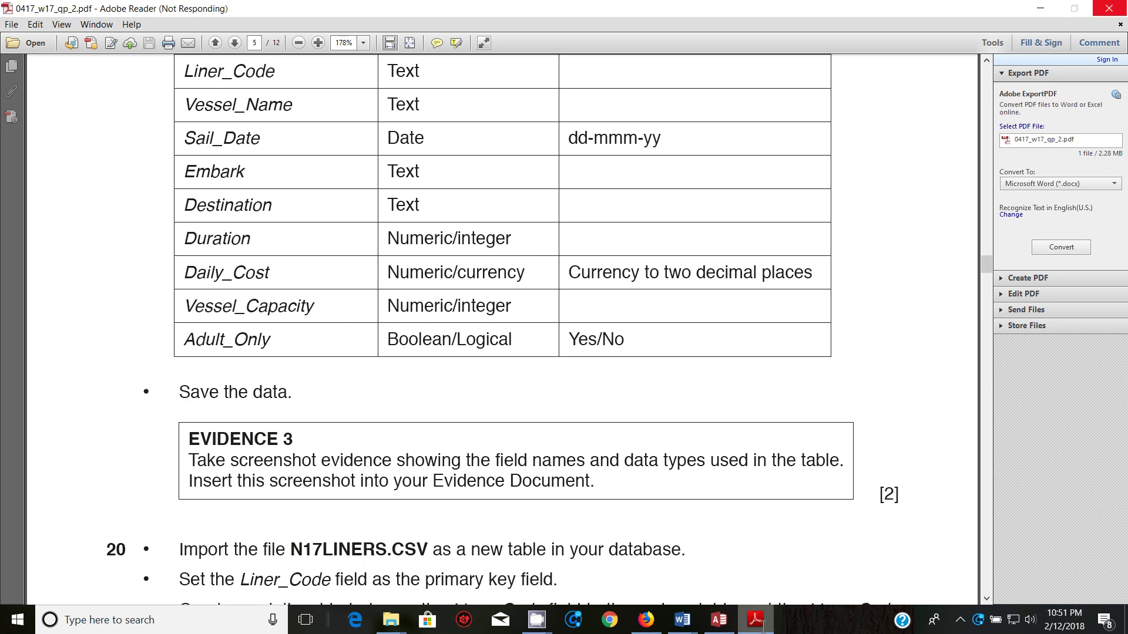
{"action": "left_click", "coordinate": [719, 620]}
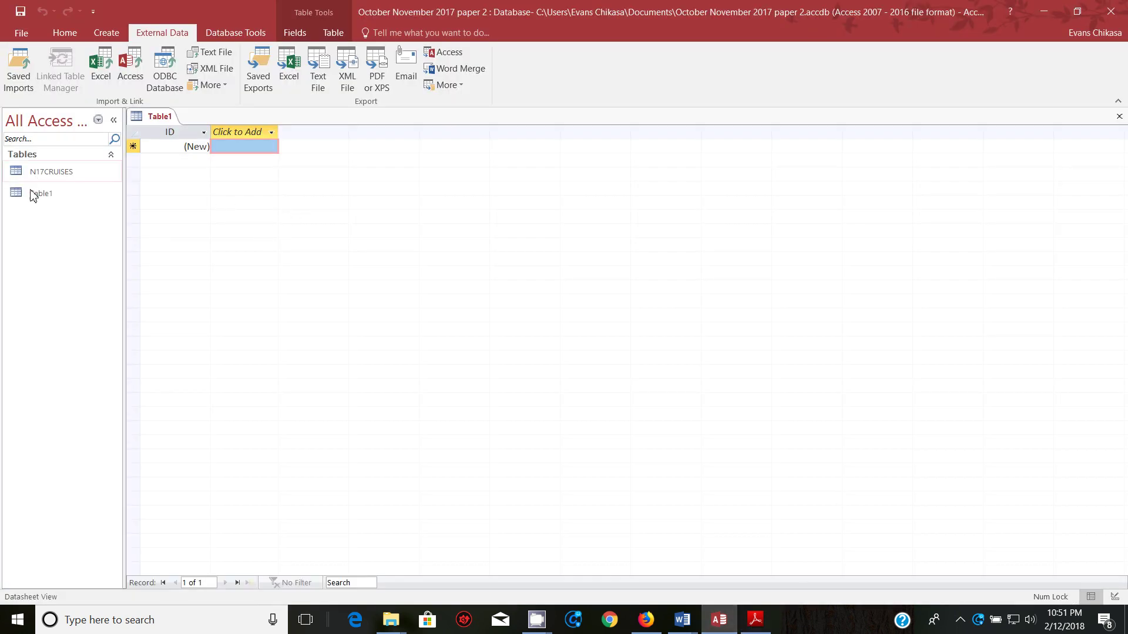
{"action": "left_click", "coordinate": [44, 177]}
- Close the Table1 datasheet and delete Table1 from the Navigation Pane
{"action": "left_click", "coordinate": [50, 199]}
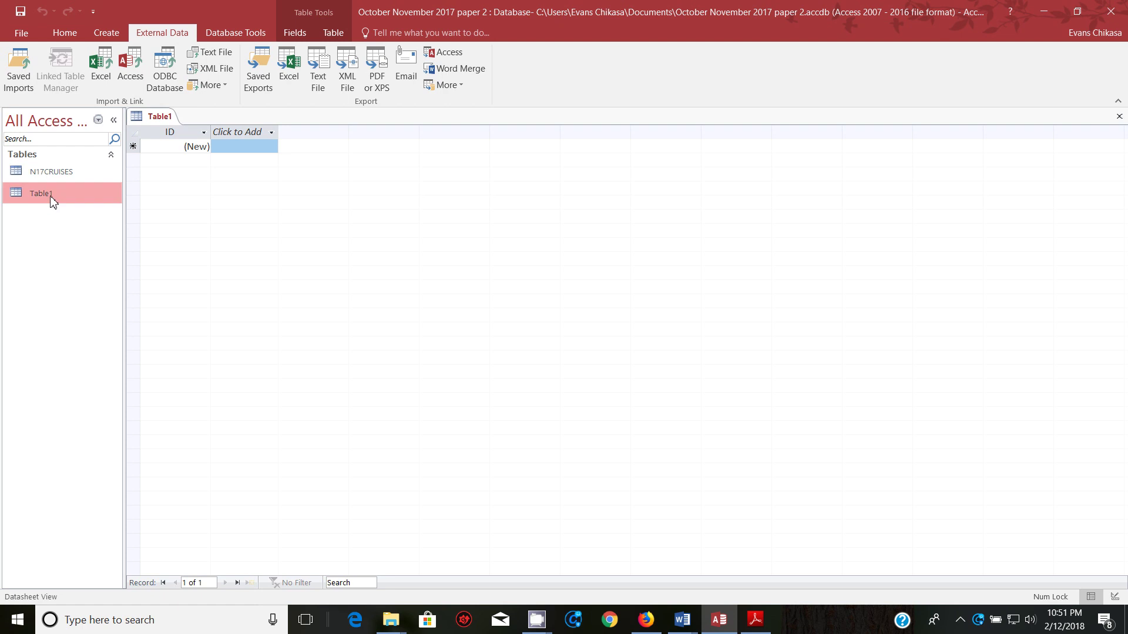
{"action": "left_click", "coordinate": [1119, 116]}
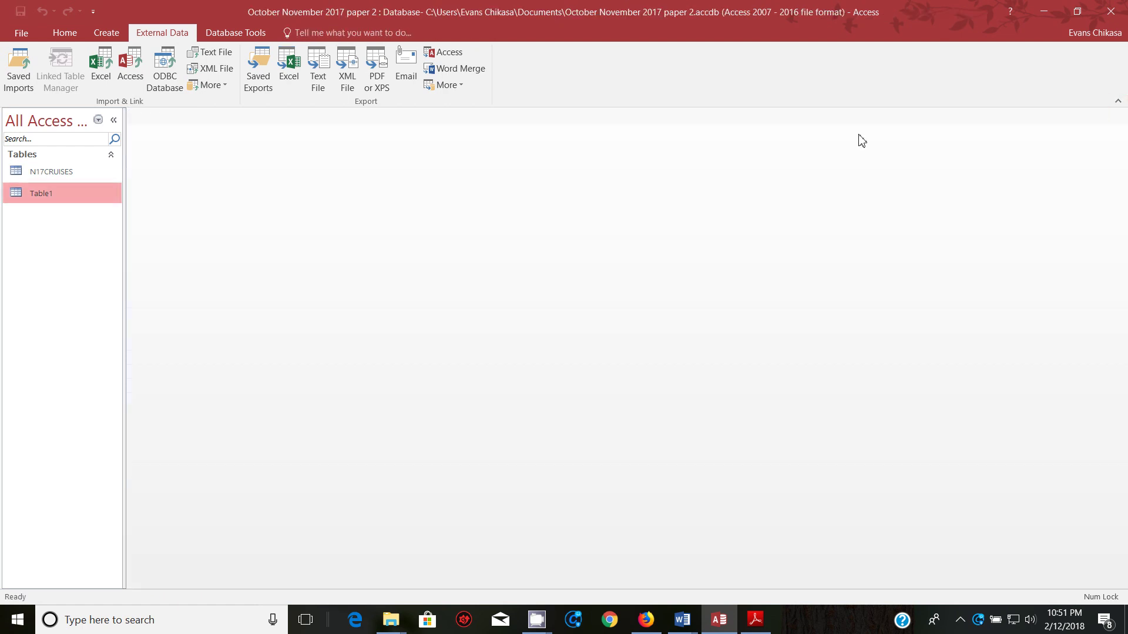
{"action": "right_click", "coordinate": [59, 192]}
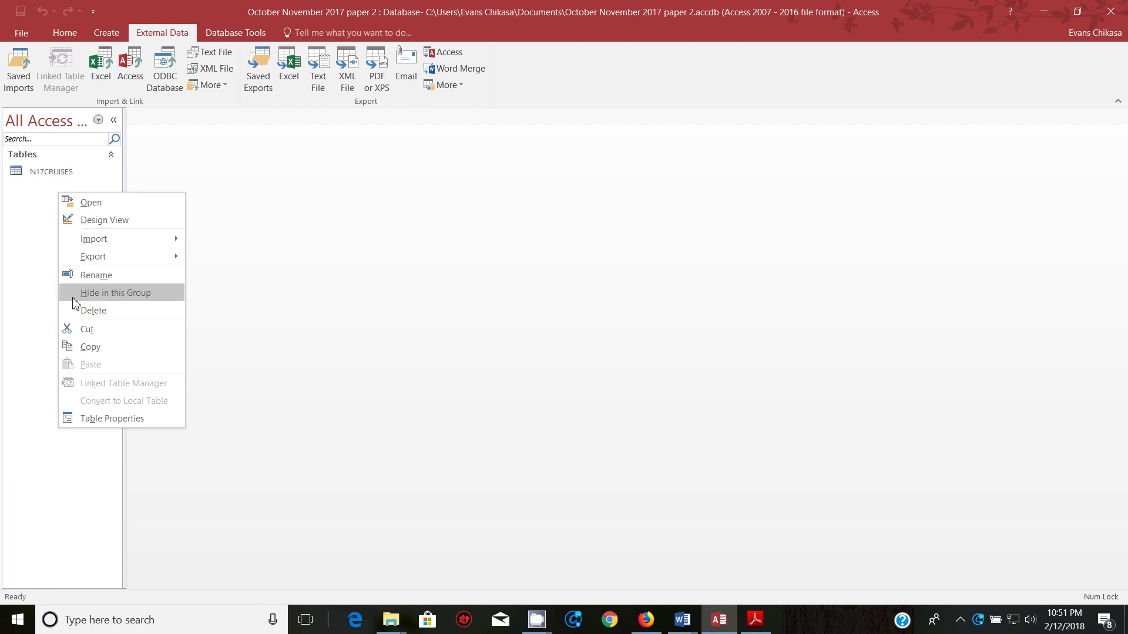
{"action": "left_click", "coordinate": [189, 219]}
{"action": "left_click", "coordinate": [73, 174]}
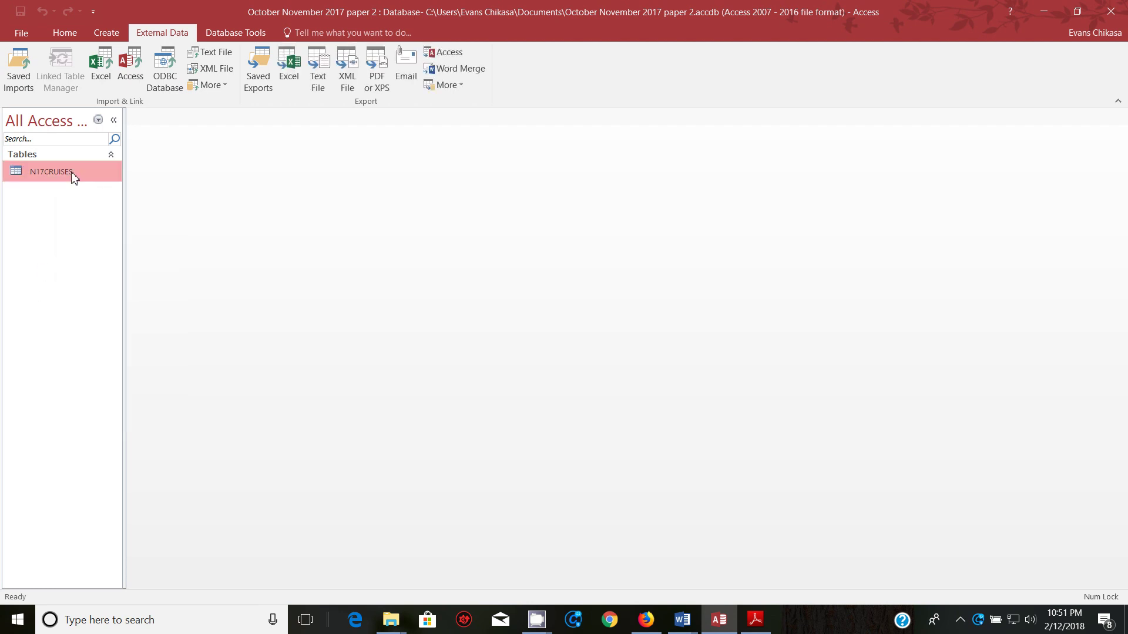
{"action": "right_click", "coordinate": [74, 173]}
- Open N17CRUISES in Design View and copy a Lightshot capture of its field-name and data-type grid
{"action": "left_click", "coordinate": [111, 199]}
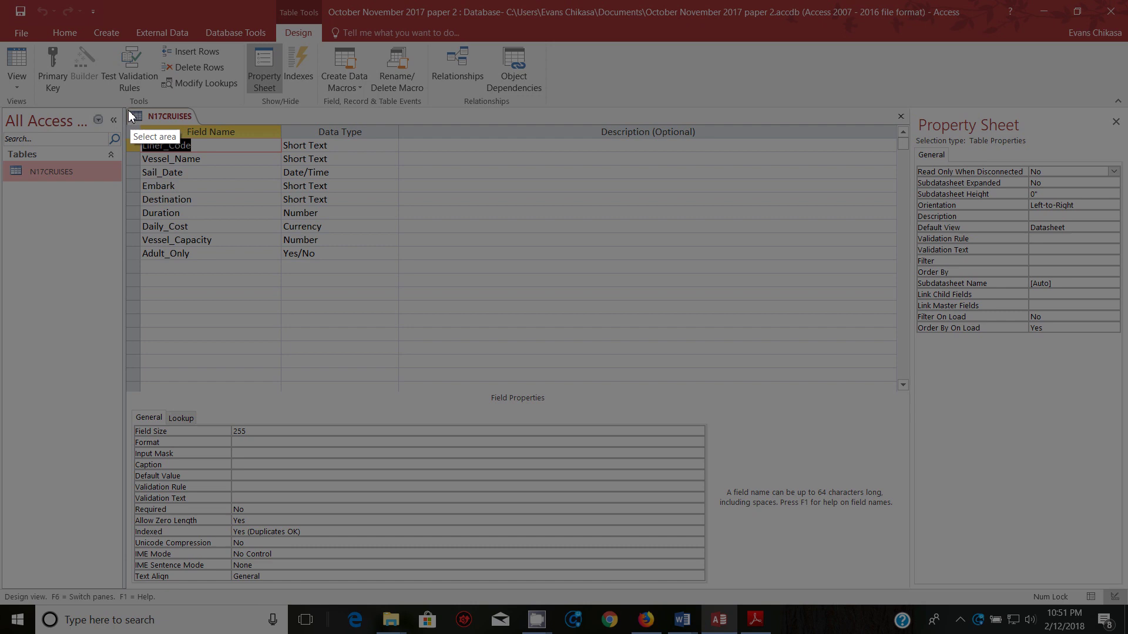
{"action": "left_click_drag", "start_coordinate": [124, 109], "coordinate": [392, 283]}
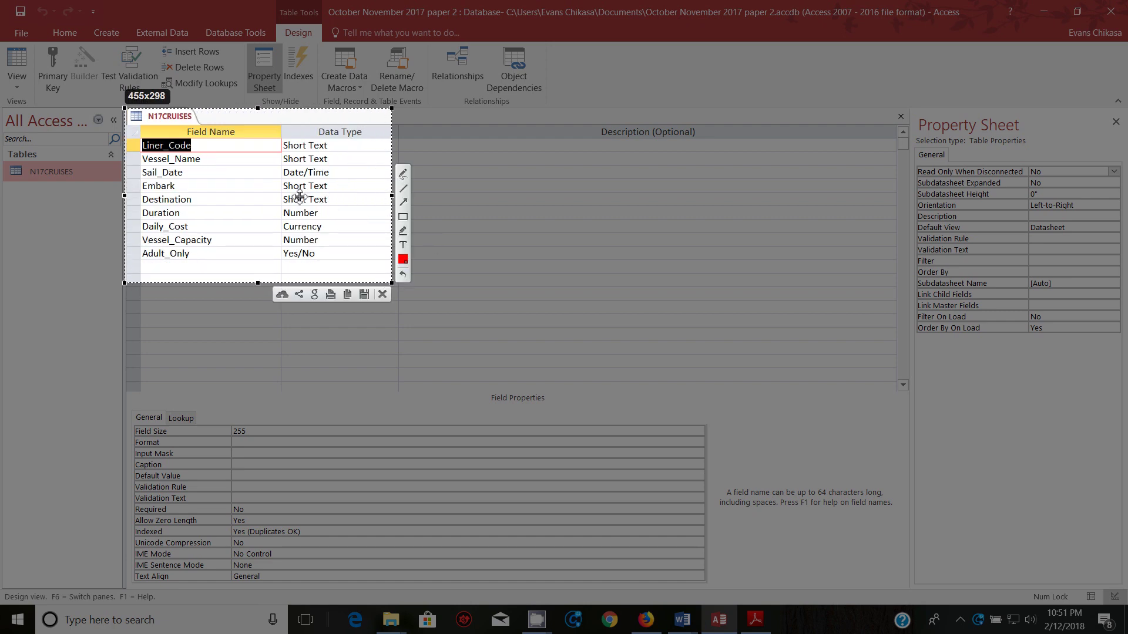
{"action": "left_click", "coordinate": [347, 294]}
- Paste the N17CRUISES field-structure screenshot below the Step 19 line in N17EVIDENCE0001
{"action": "mouse_move", "coordinate": [682, 620]}
{"action": "left_click", "coordinate": [650, 599]}
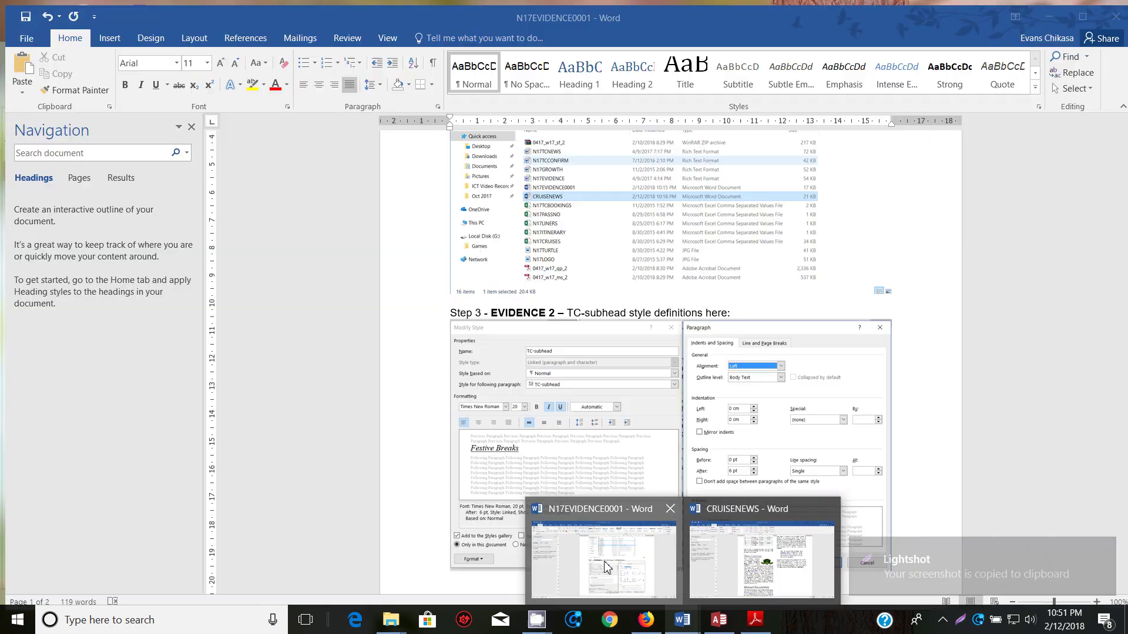
{"action": "scroll", "coordinate": [552, 278], "scroll_direction": "down", "scroll_amount": 6}
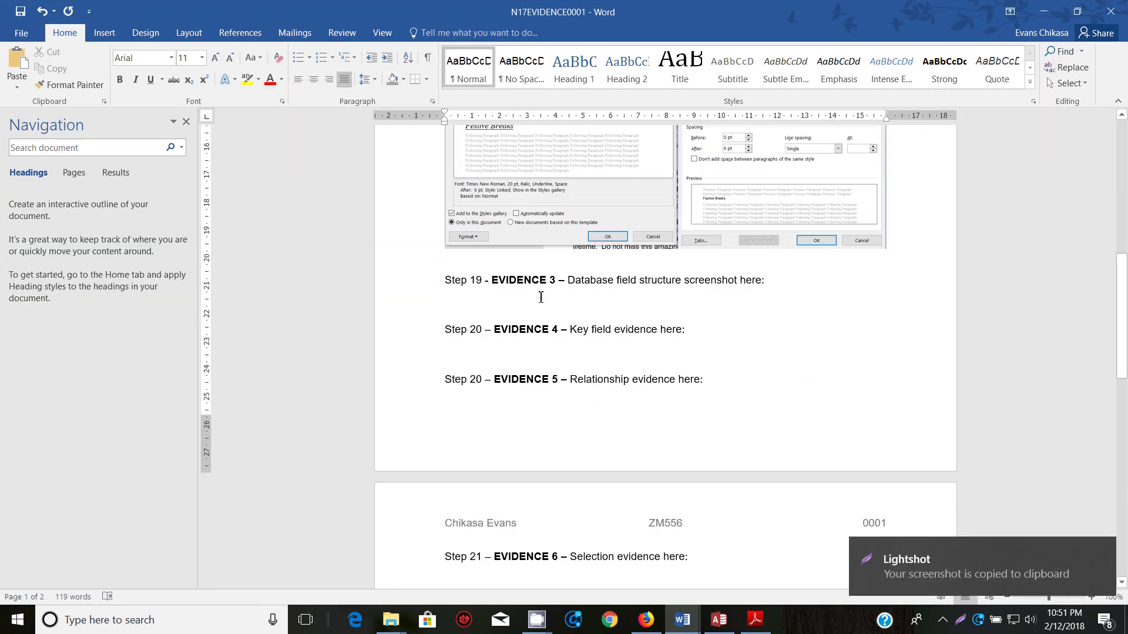
{"action": "left_click", "coordinate": [541, 297]}
{"action": "key", "text": "ctrl+v"}
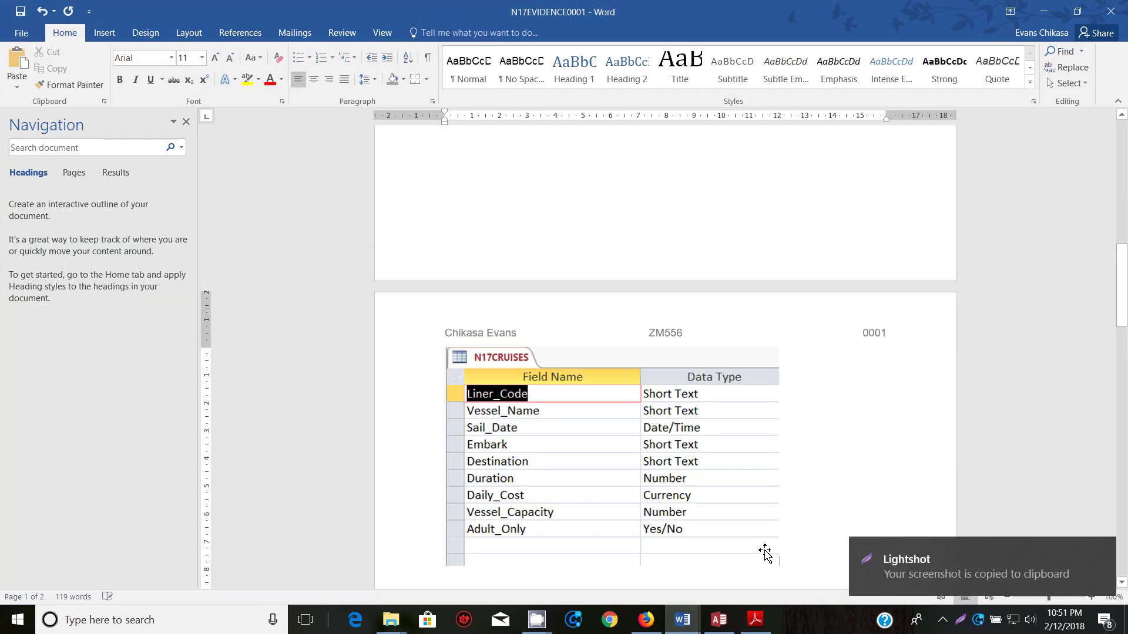
- Resize the folder listing screenshot slightly and push Step 19 with its screenshot onto page 2
{"action": "scroll", "coordinate": [470, 339], "scroll_direction": "up", "scroll_amount": 5}
{"action": "left_click", "coordinate": [447, 302]}
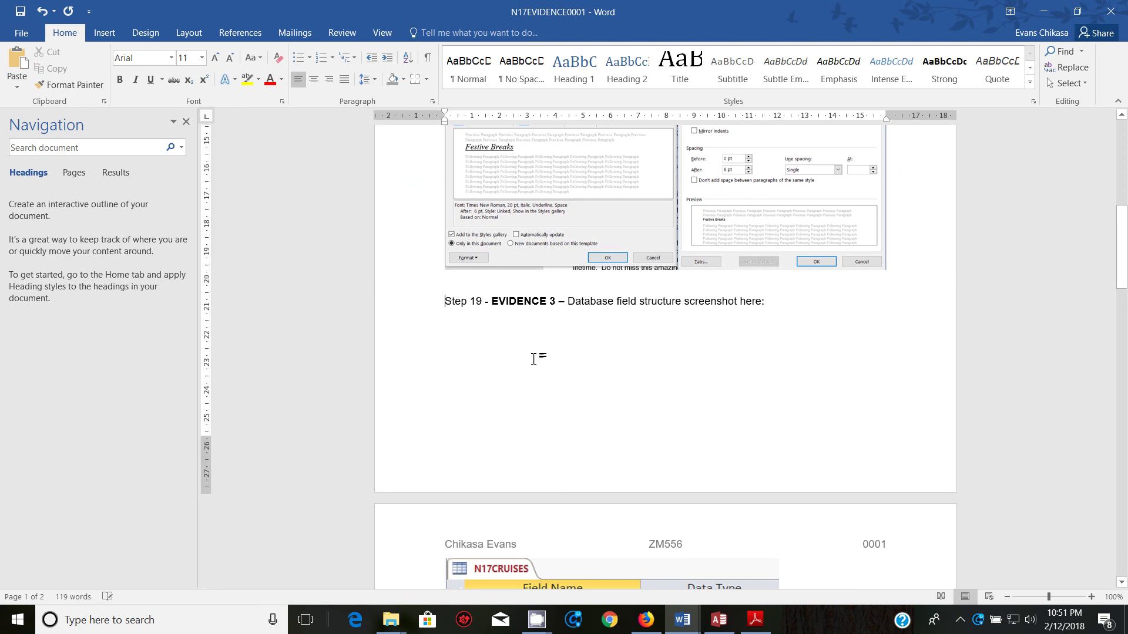
{"action": "scroll", "coordinate": [775, 312], "scroll_direction": "up", "scroll_amount": 3}
{"action": "scroll", "coordinate": [763, 319], "scroll_direction": "up", "scroll_amount": 3}
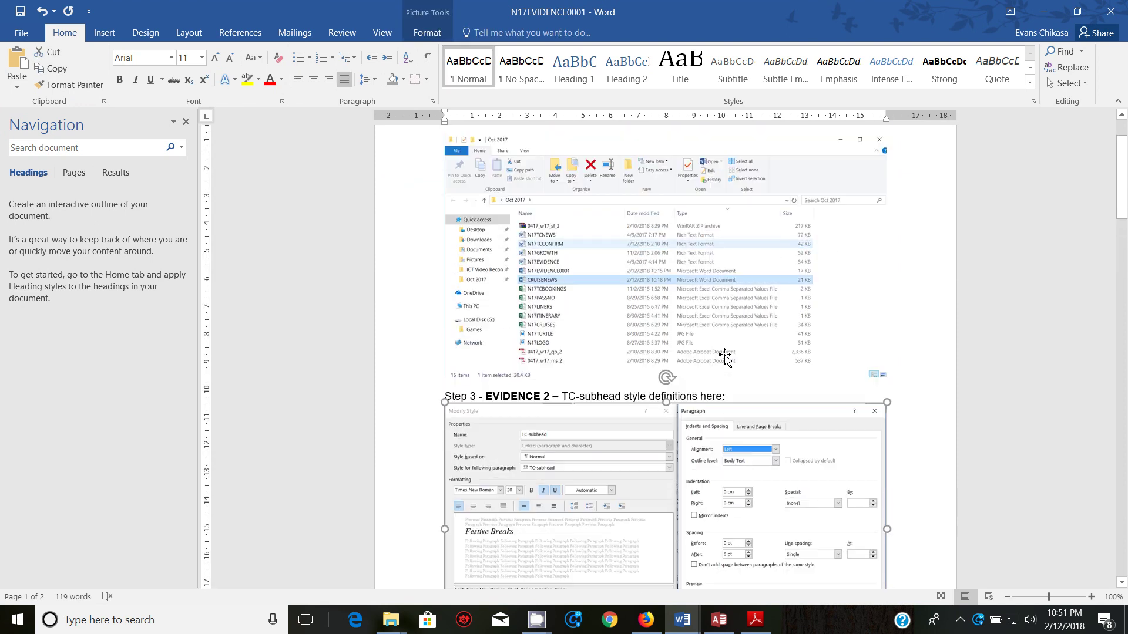
{"action": "left_click", "coordinate": [738, 319]}
{"action": "mouse_move", "coordinate": [889, 382]}
{"action": "left_mouse_down"}
{"action": "mouse_move", "coordinate": [856, 345]}
{"action": "mouse_move", "coordinate": [879, 400]}
{"action": "left_mouse_up"}
{"action": "scroll", "coordinate": [847, 444], "scroll_direction": "down", "scroll_amount": 3}
{"action": "scroll", "coordinate": [847, 445], "scroll_direction": "down", "scroll_amount": 15}
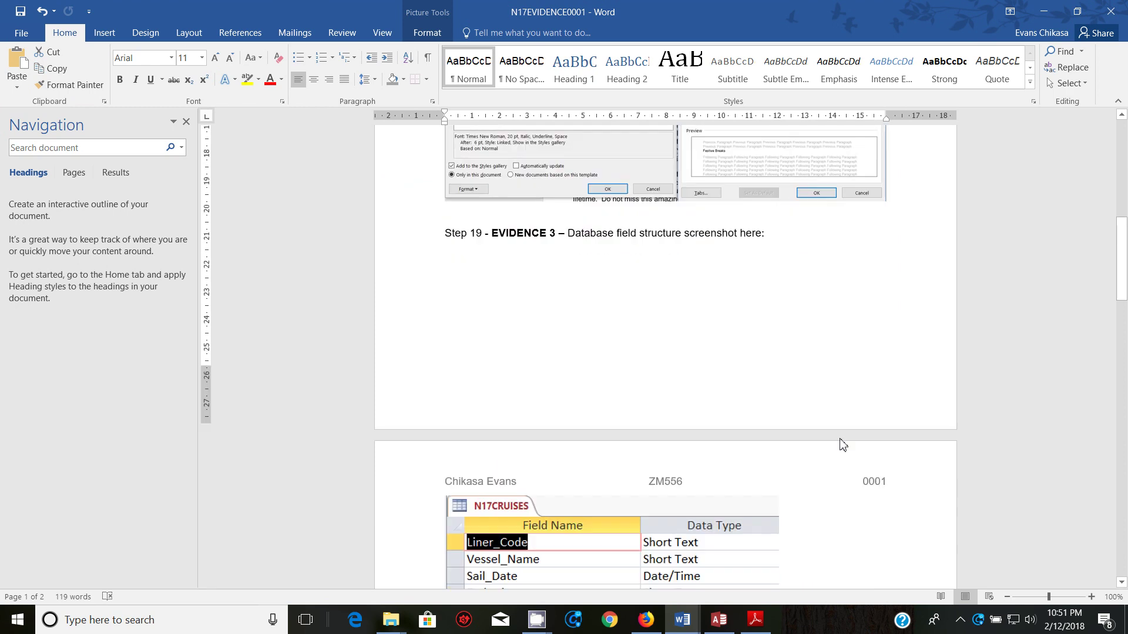
{"action": "left_click", "coordinate": [446, 229]}
{"action": "key", "text": "Return"}
{"action": "key", "text": "Return"}
{"action": "key", "text": "Return"}
{"action": "key", "text": "Return"}
{"action": "key", "text": "Return"}
{"action": "key", "text": "Return"}
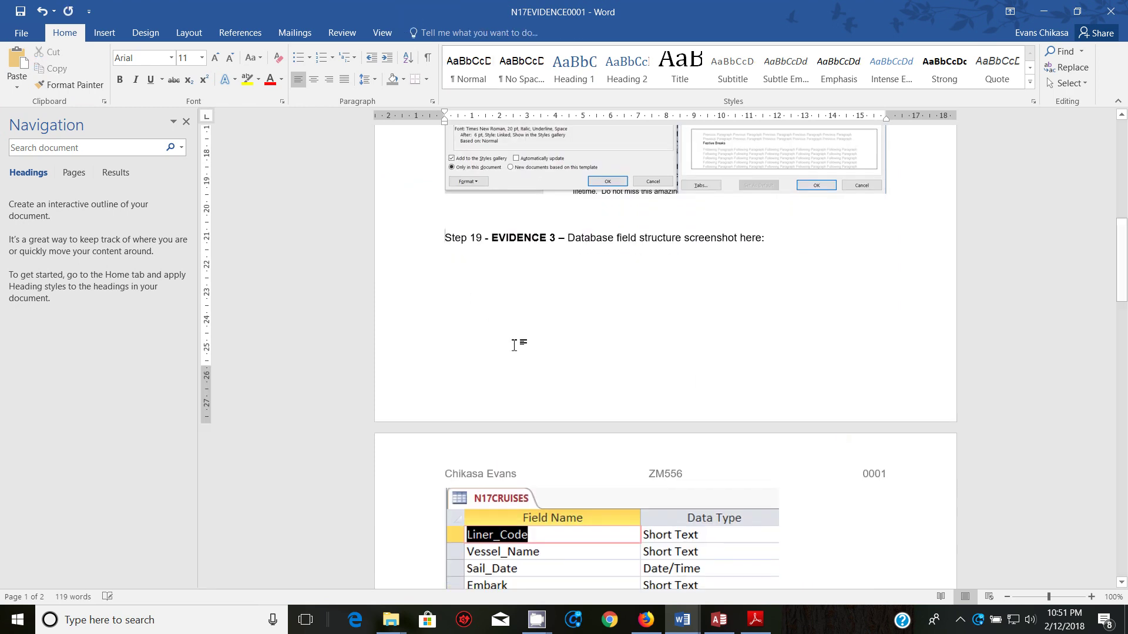
{"action": "key", "text": "Return"}
{"action": "key", "text": "Return"}
{"action": "key", "text": "Return"}
{"action": "key", "text": "Return"}
{"action": "key", "text": "Return"}
{"action": "key", "text": "Return"}
{"action": "key", "text": "Return"}
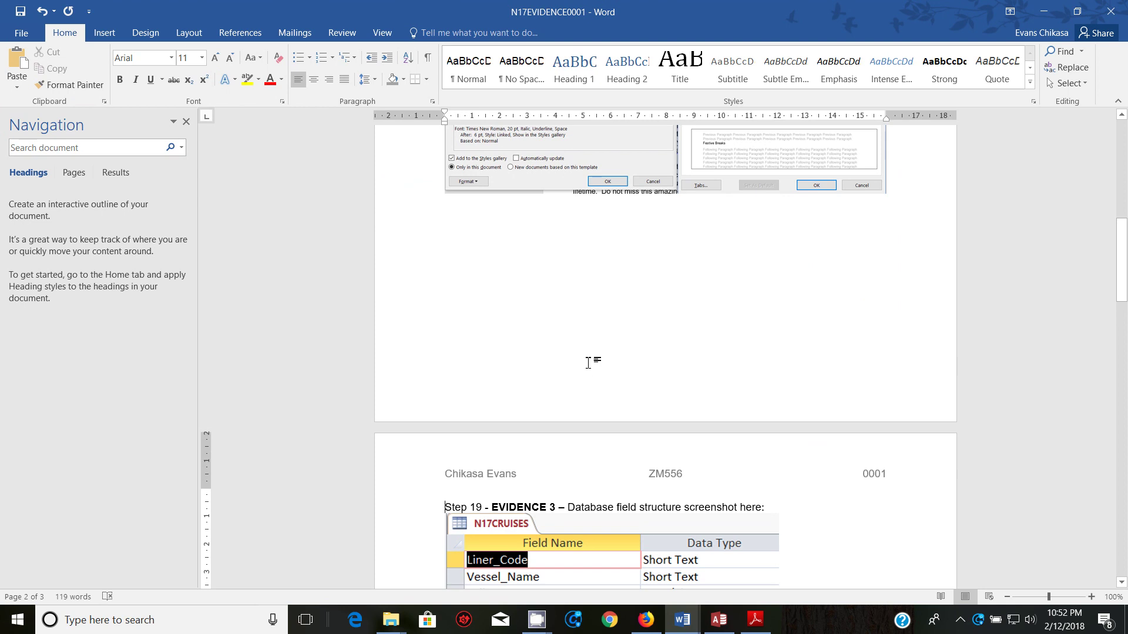
- Check the exam question paper, then return to the N17CRUISES table design in Access
{"action": "scroll", "coordinate": [607, 340], "scroll_direction": "down", "scroll_amount": 10}
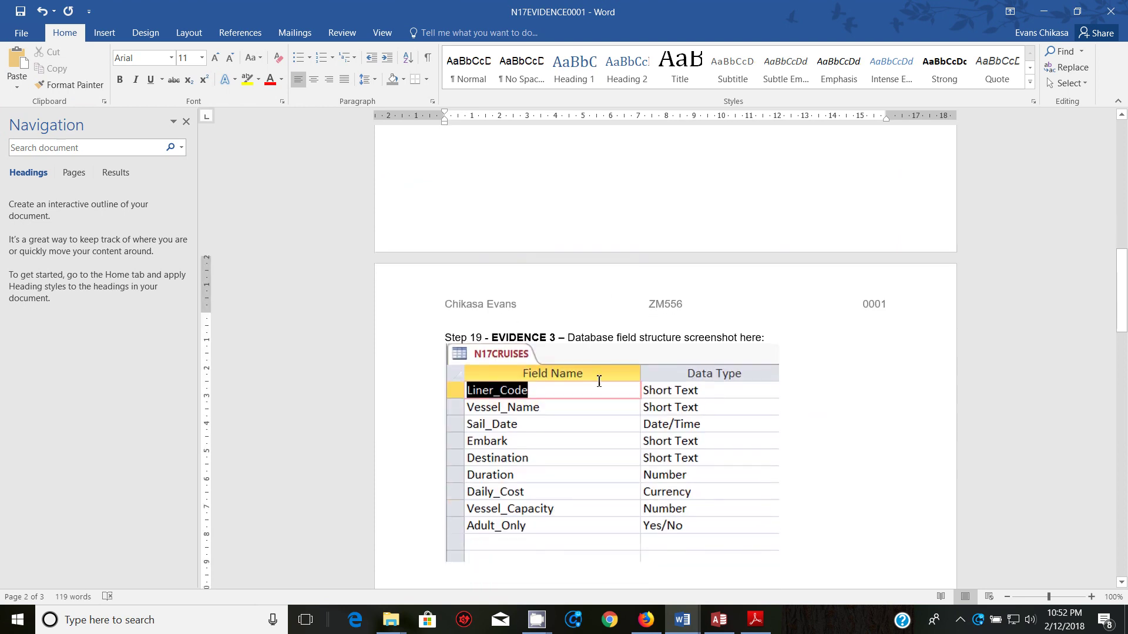
{"action": "mouse_move", "coordinate": [734, 630]}
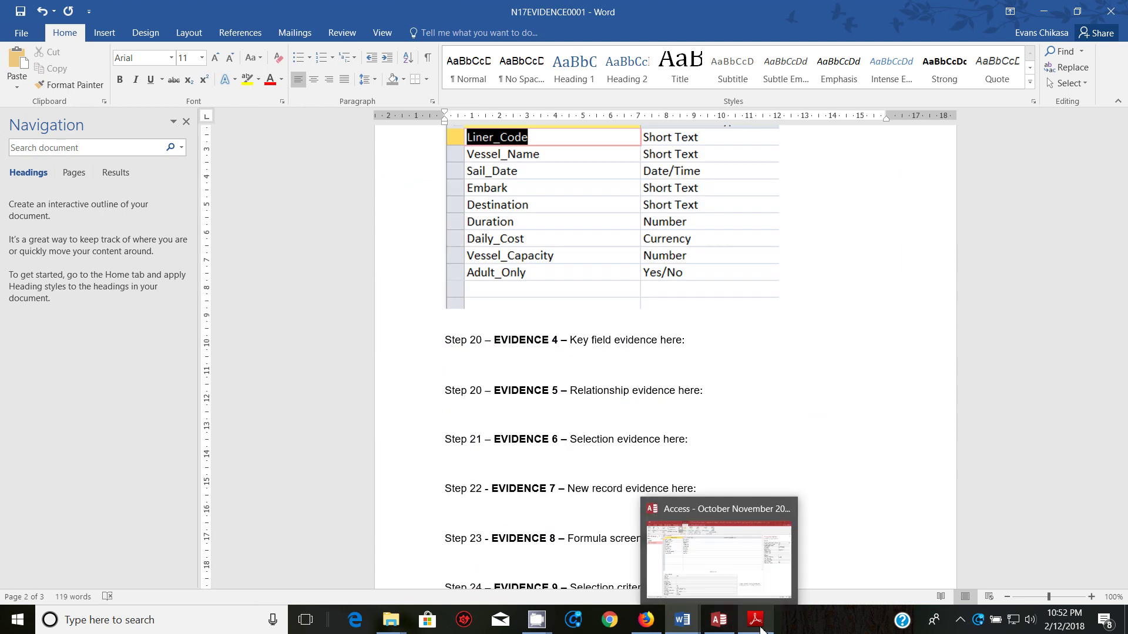
{"action": "left_click", "coordinate": [755, 621]}
{"action": "scroll", "coordinate": [511, 411], "scroll_direction": "down", "scroll_amount": 6}
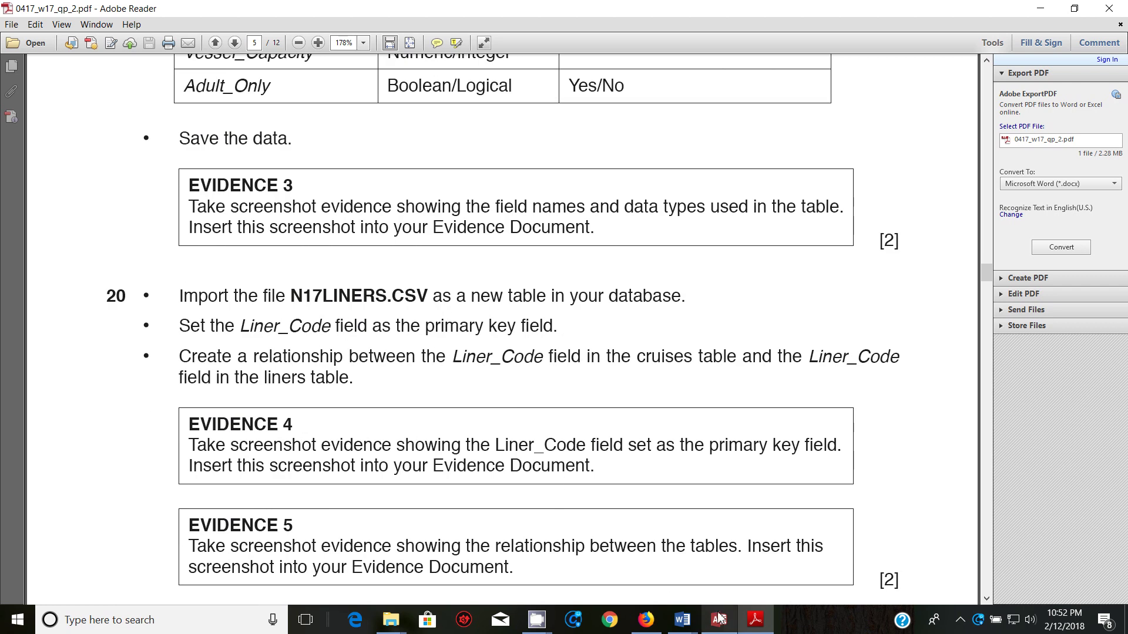
{"action": "mouse_move", "coordinate": [719, 622]}
{"action": "left_click", "coordinate": [726, 545]}
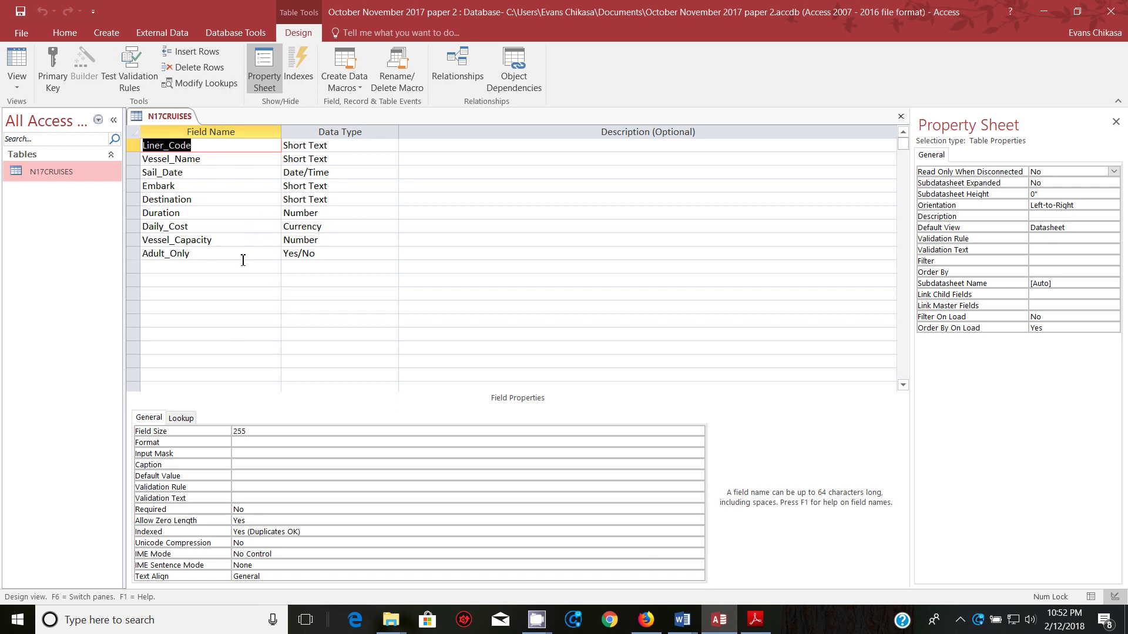
- Set the Format property of Adult_Only to Yes/No and Daily_Cost to Currency
{"action": "left_click", "coordinate": [137, 255]}
{"action": "left_click", "coordinate": [282, 433]}
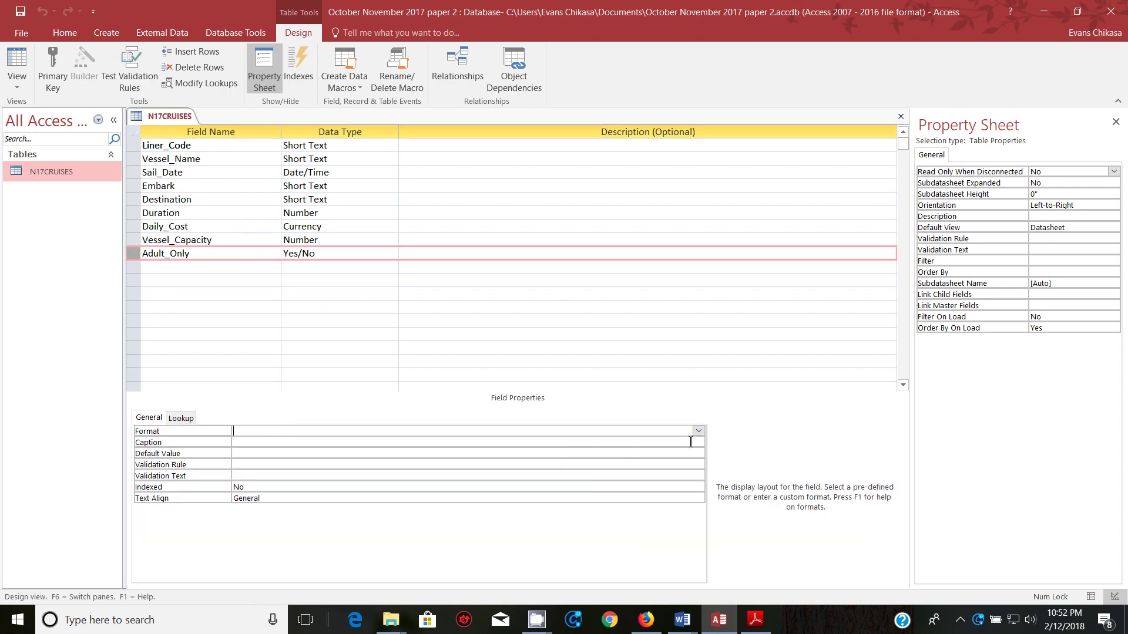
{"action": "left_click", "coordinate": [697, 430]}
{"action": "left_click", "coordinate": [308, 454]}
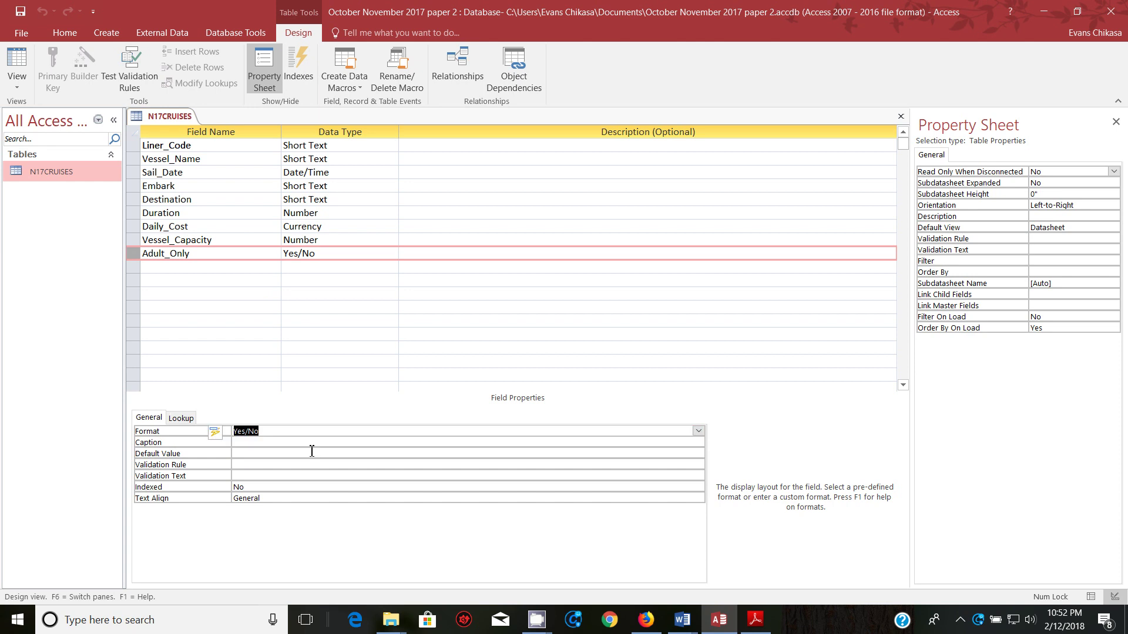
{"action": "left_click", "coordinate": [139, 225]}
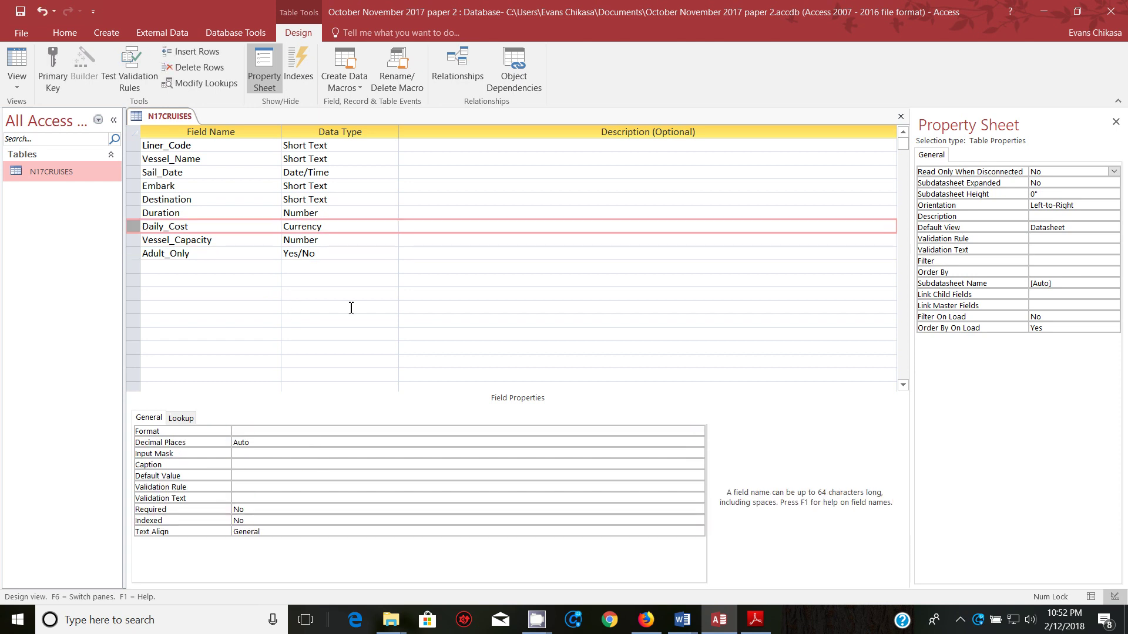
{"action": "left_click", "coordinate": [640, 432]}
{"action": "left_click", "coordinate": [695, 432]}
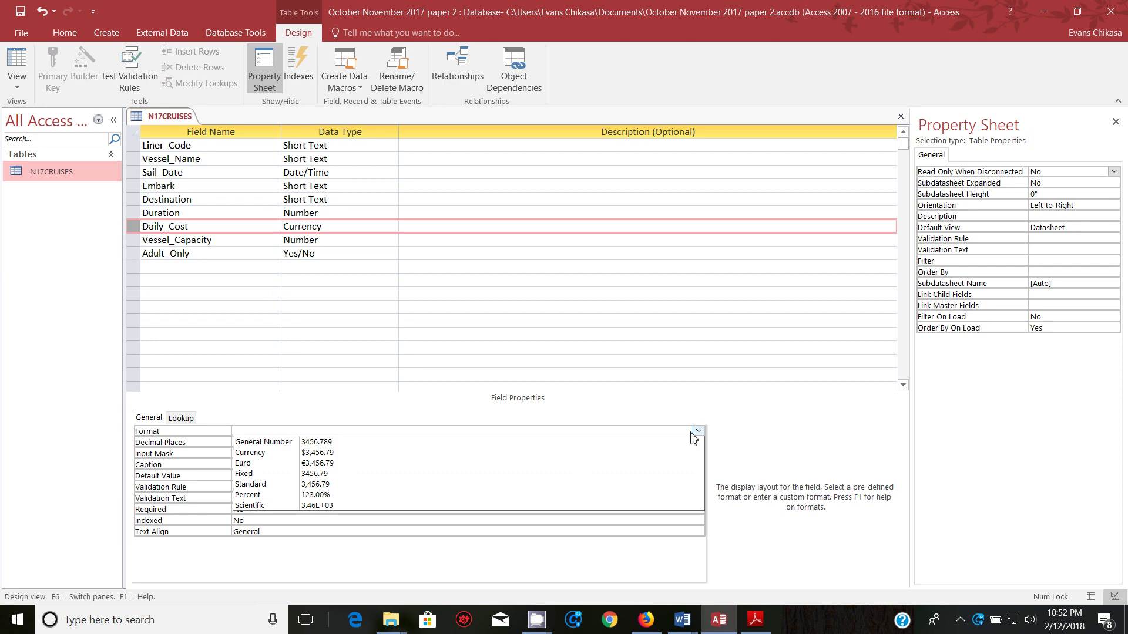
{"action": "left_click", "coordinate": [323, 453]}
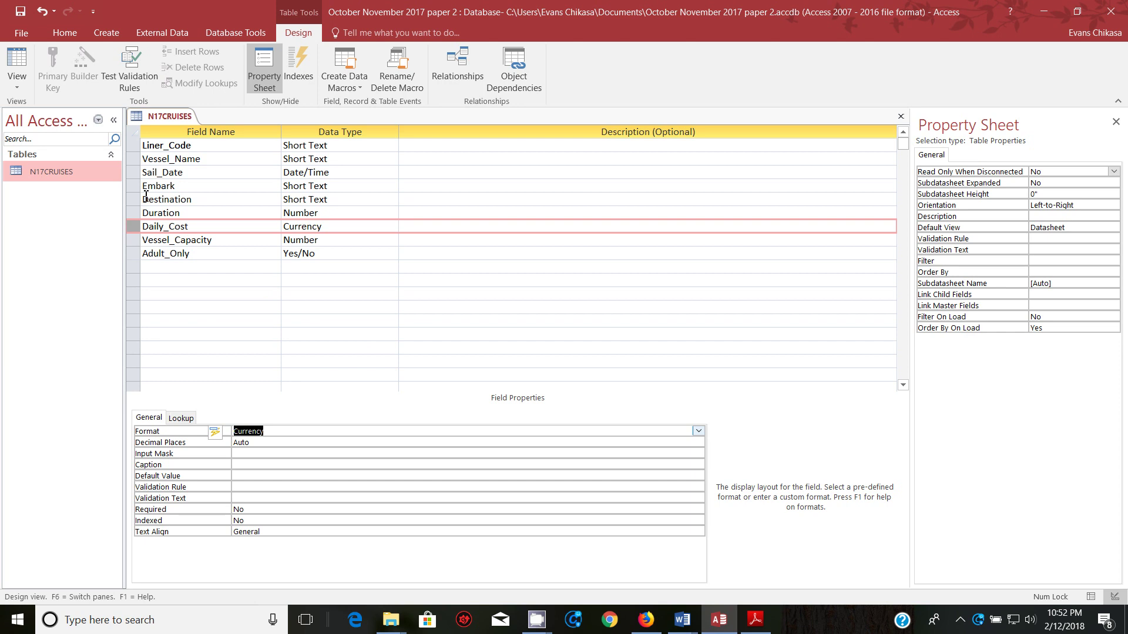
- Set Sail_Date's Format to Medium Date and hide the Property Sheet
{"action": "left_click", "coordinate": [131, 173]}
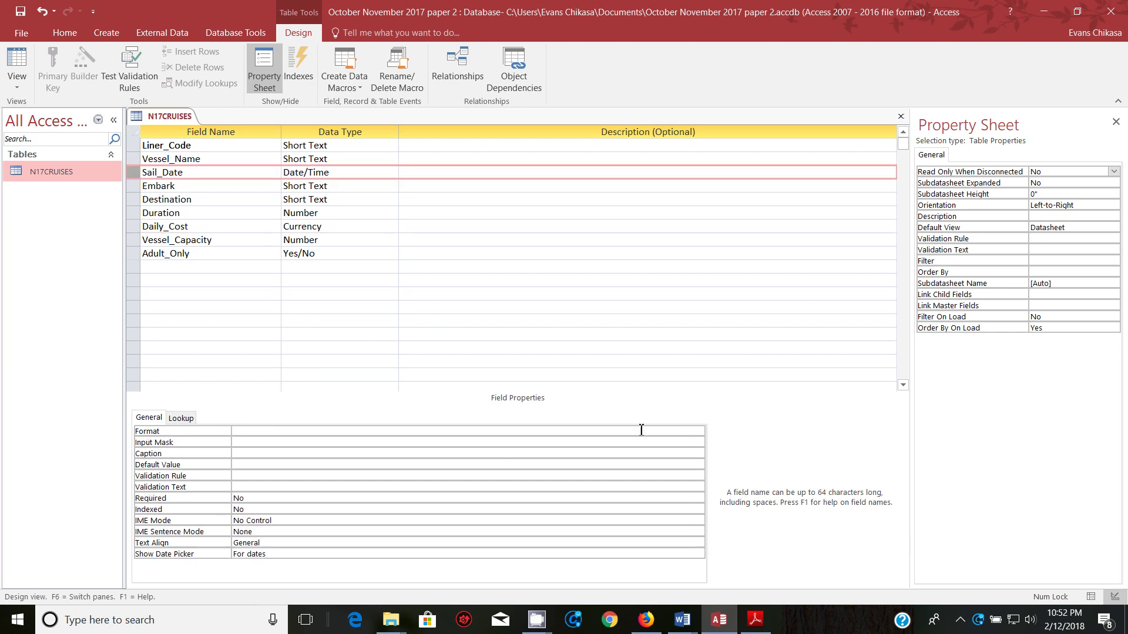
{"action": "left_click", "coordinate": [679, 431]}
{"action": "left_click", "coordinate": [698, 430]}
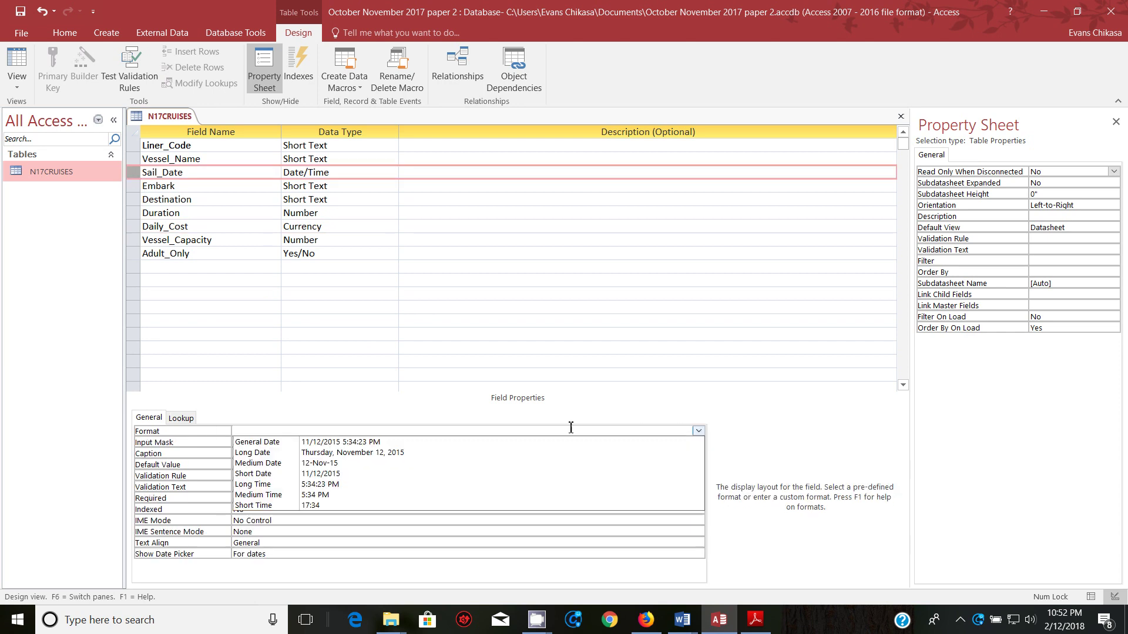
{"action": "left_click", "coordinate": [336, 463]}
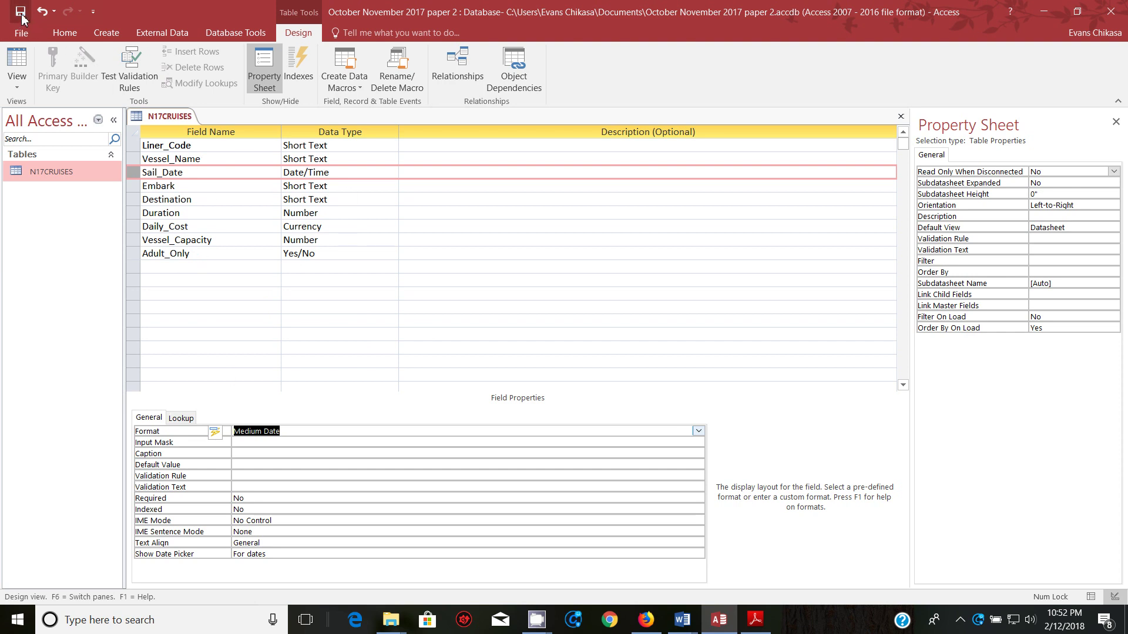
{"action": "left_click", "coordinate": [1112, 120]}
- Close the N17CRUISES design and choose N17LINERS as the text file to import
{"action": "left_click", "coordinate": [1119, 116]}
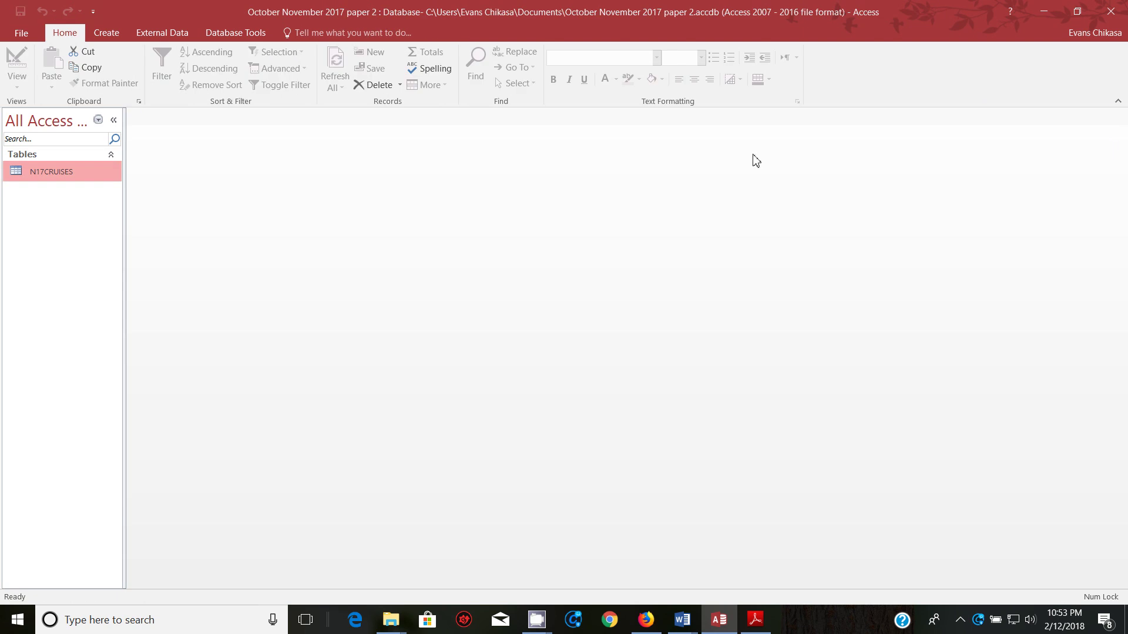
{"action": "left_click", "coordinate": [108, 36]}
{"action": "left_click", "coordinate": [155, 33]}
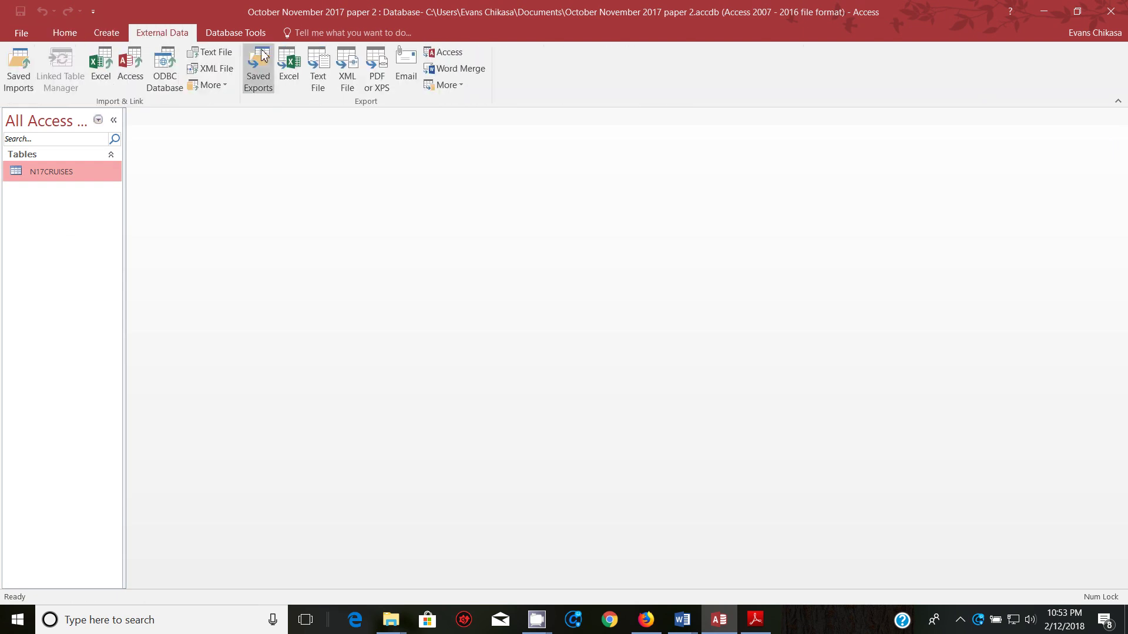
{"action": "left_click", "coordinate": [209, 53]}
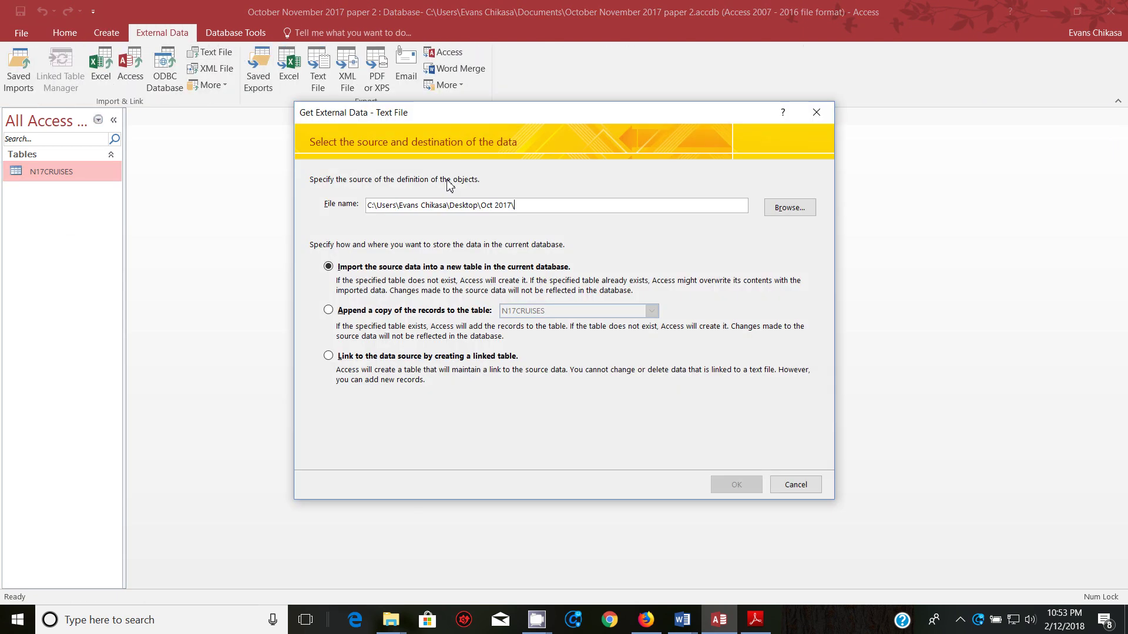
{"action": "left_click", "coordinate": [783, 208]}
{"action": "left_click", "coordinate": [481, 260]}
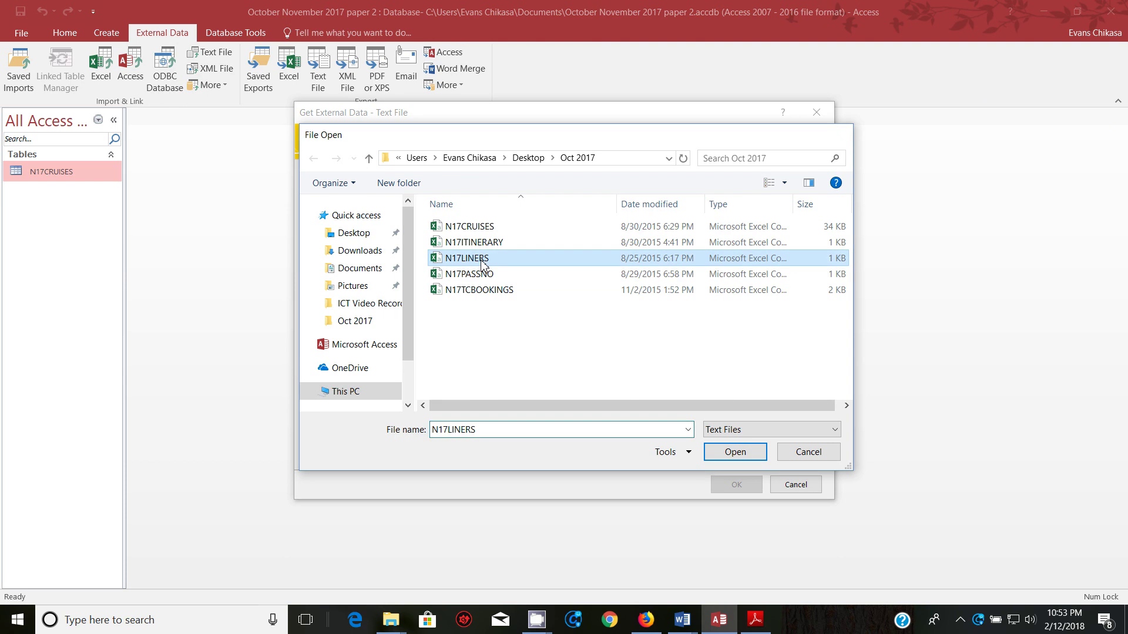
{"action": "double_click", "coordinate": [481, 260]}
{"action": "left_click", "coordinate": [739, 485]}
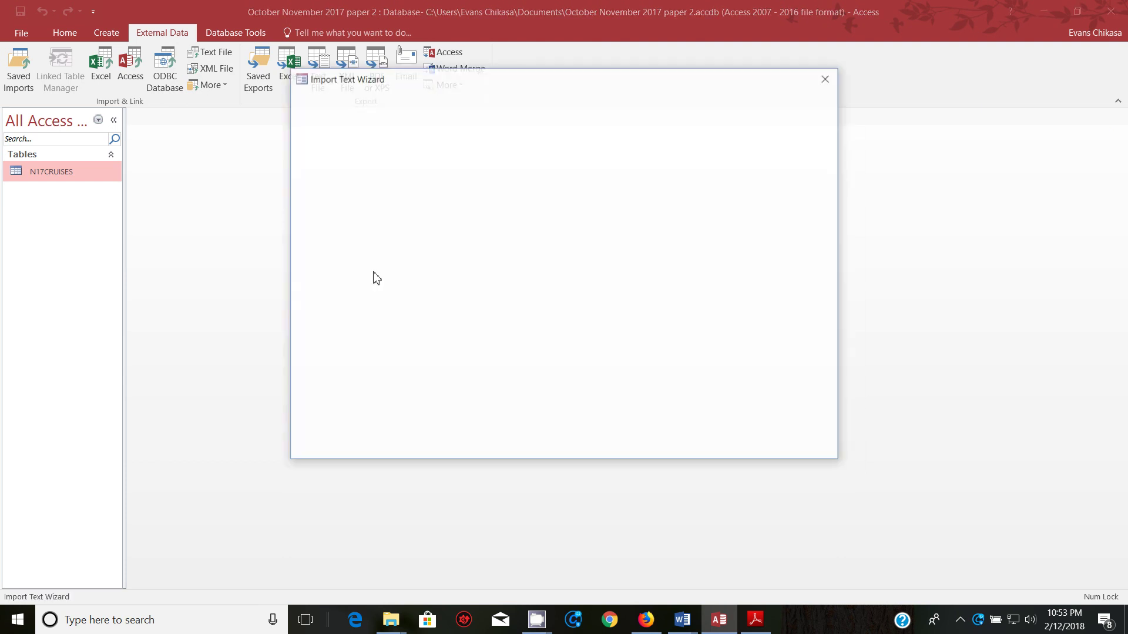
- Import N17LINERS as delimited text with first-row field names and Liner_Code as primary key
{"action": "left_click", "coordinate": [710, 442]}
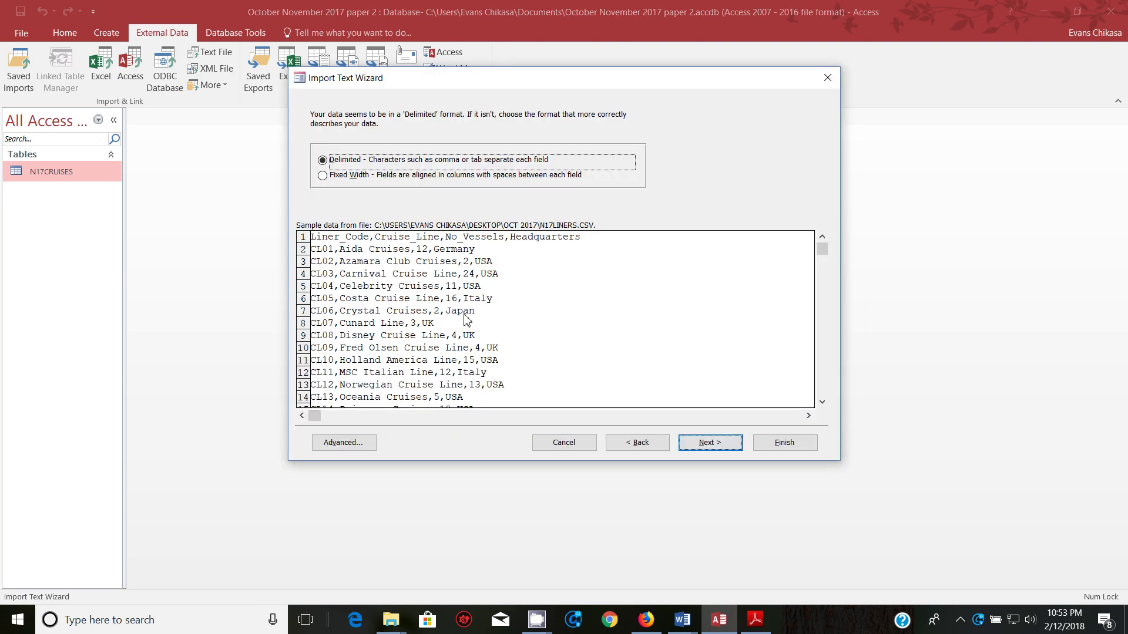
{"action": "left_click", "coordinate": [360, 193]}
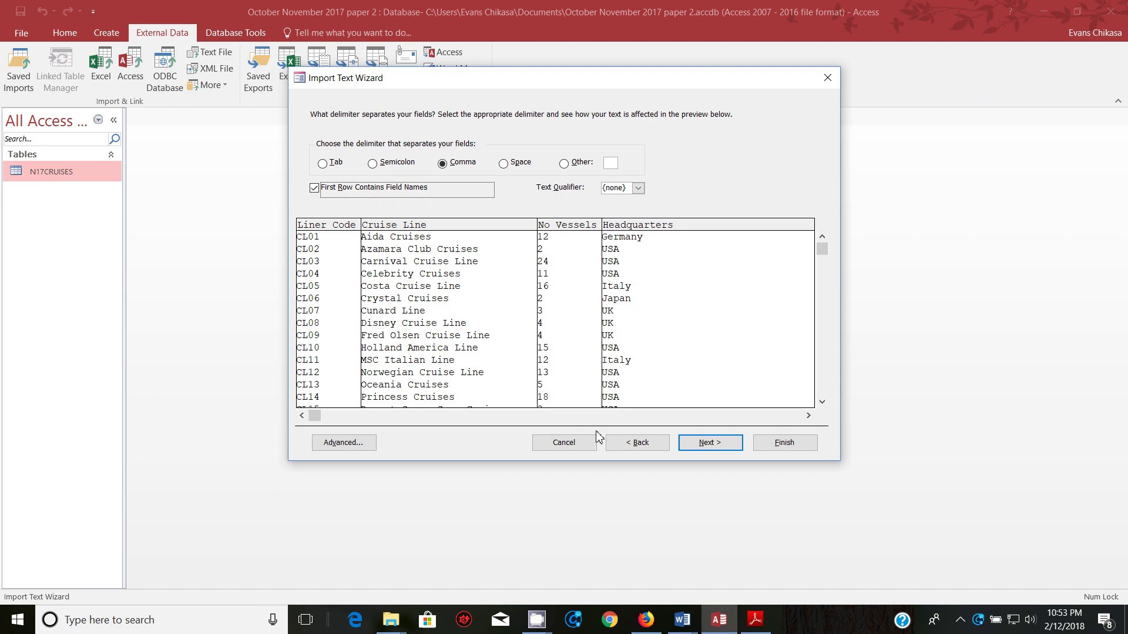
{"action": "left_click", "coordinate": [705, 444]}
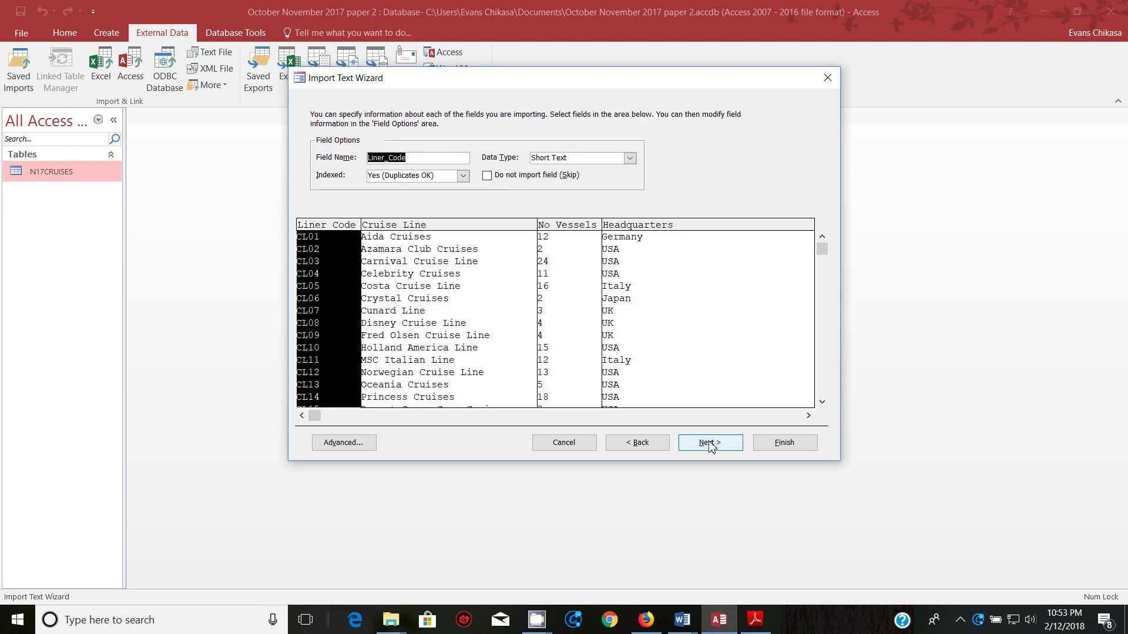
{"action": "left_click", "coordinate": [755, 620]}
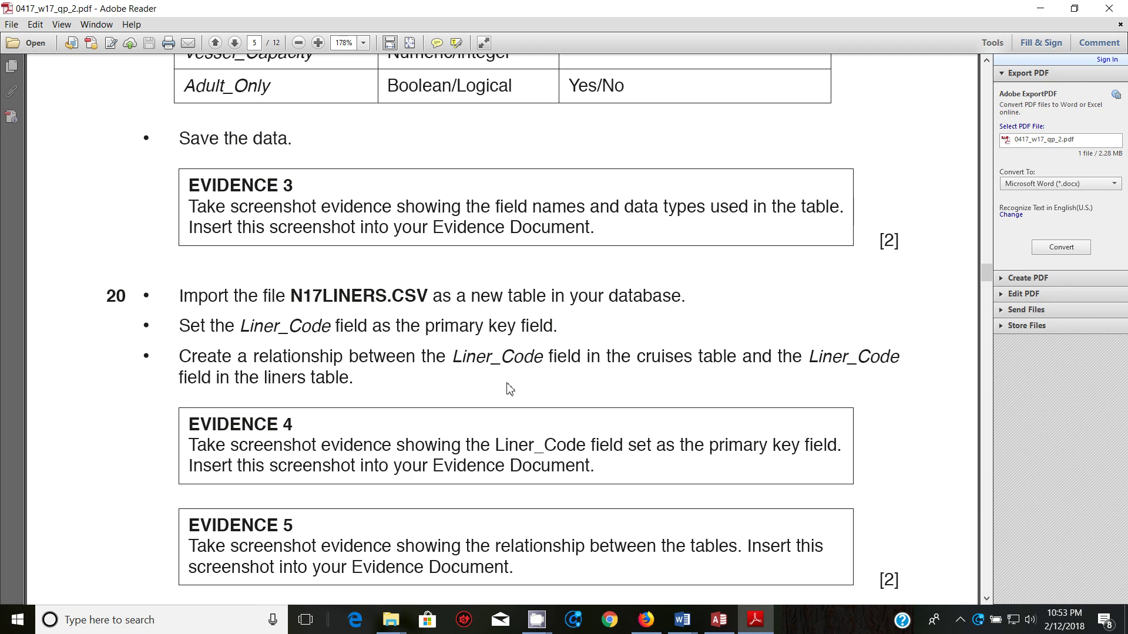
{"action": "left_click", "coordinate": [719, 619]}
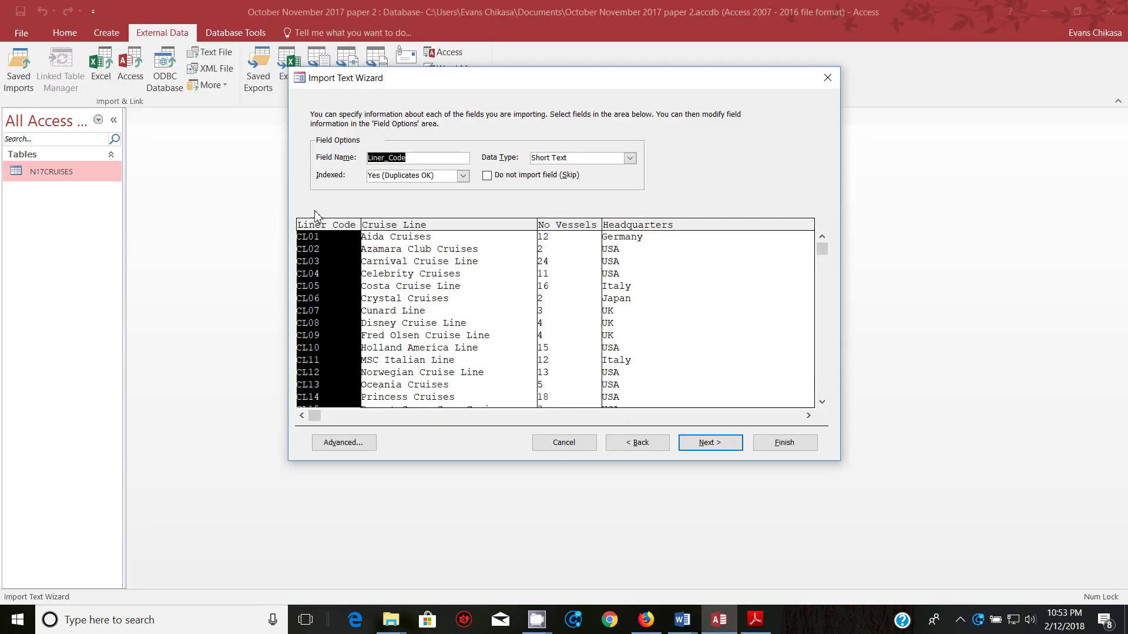
{"action": "left_click", "coordinate": [710, 442]}
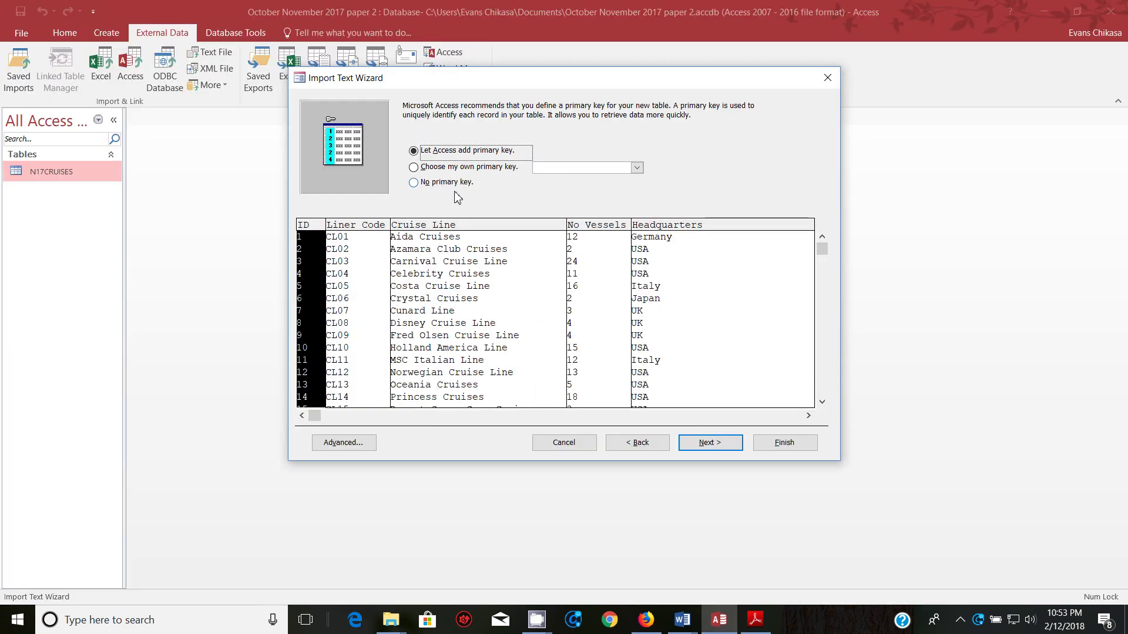
{"action": "left_click", "coordinate": [445, 168]}
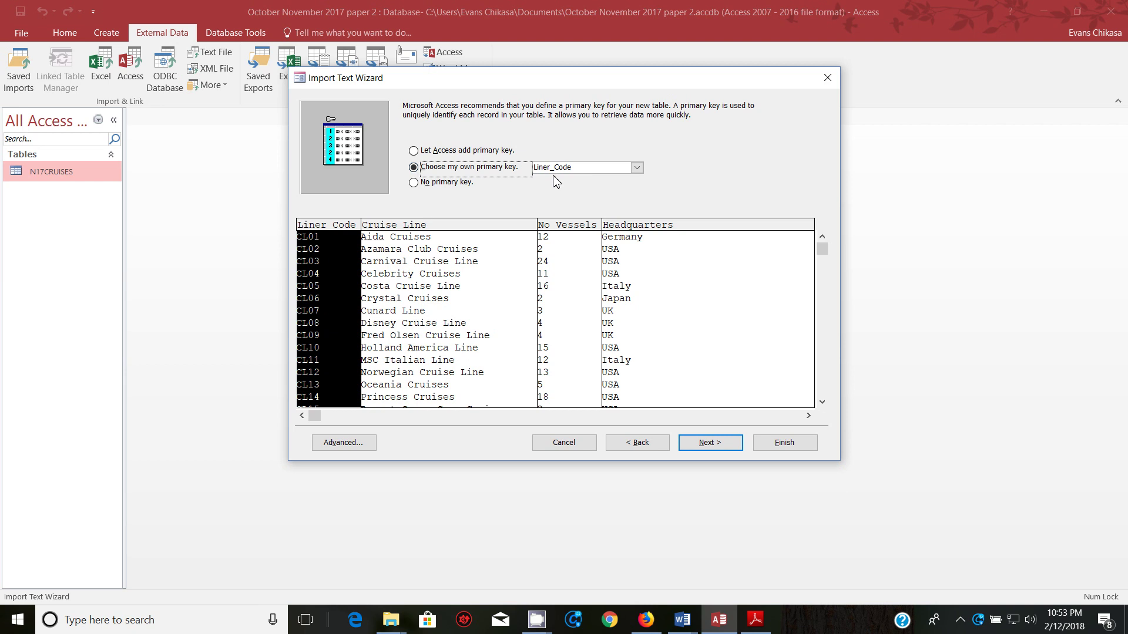
{"action": "left_click", "coordinate": [703, 446]}
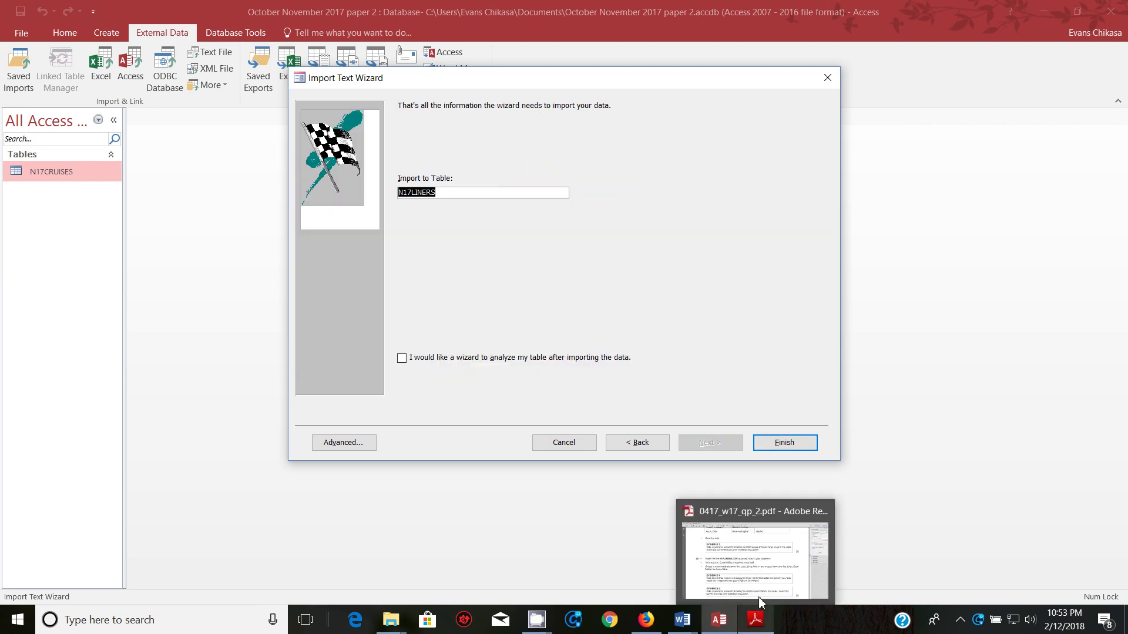
{"action": "left_click", "coordinate": [783, 444]}
{"action": "mouse_move", "coordinate": [758, 616]}
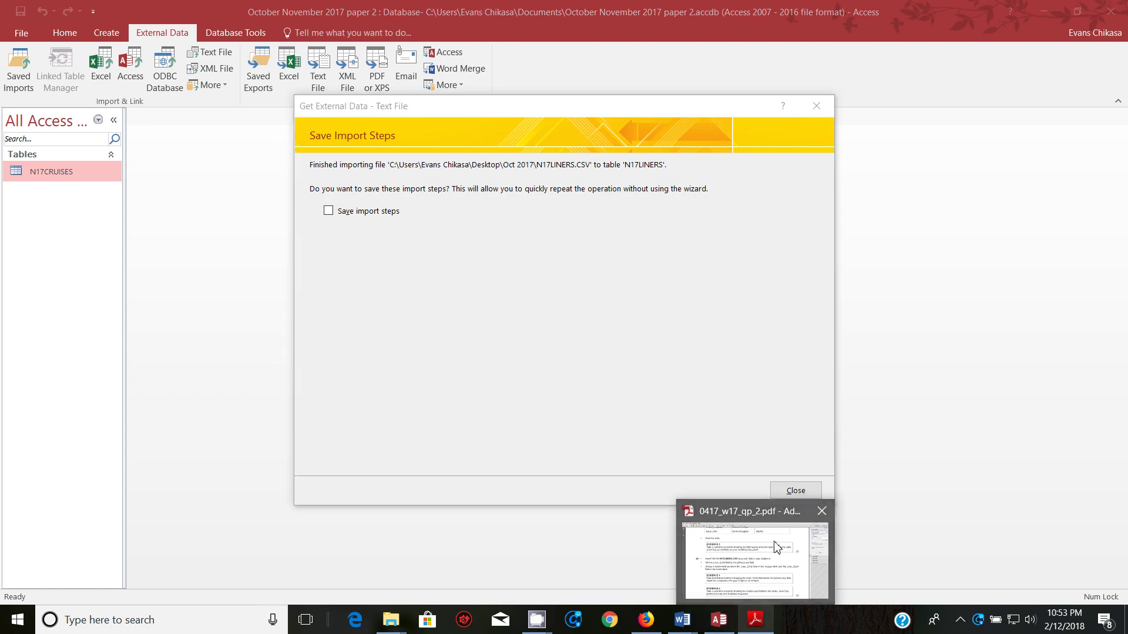
{"action": "left_click", "coordinate": [796, 488]}
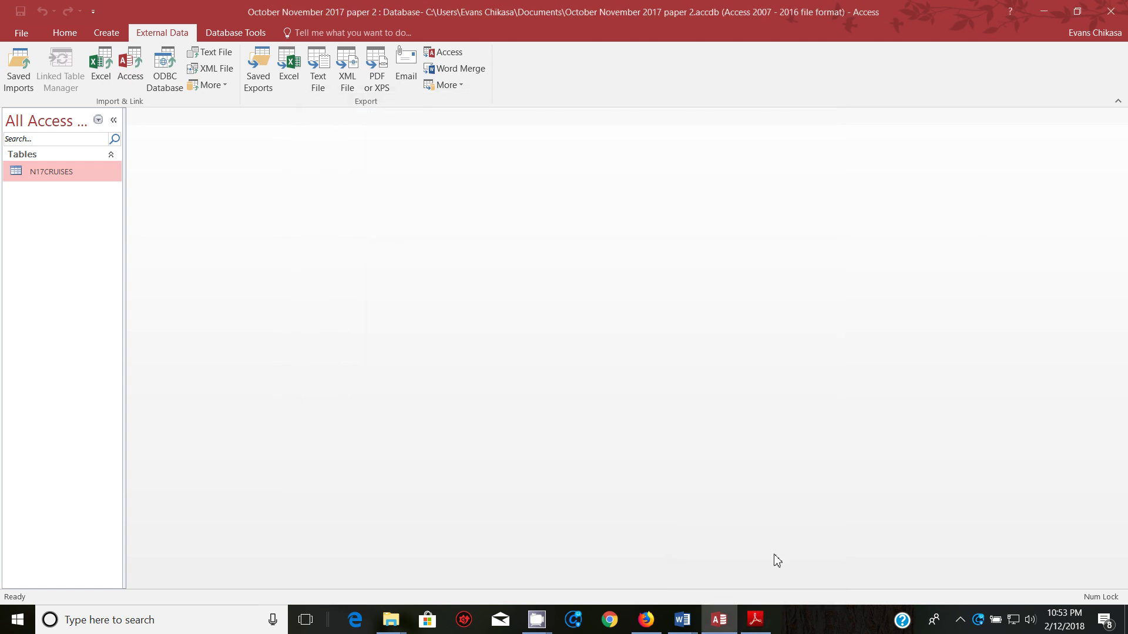
{"action": "left_click", "coordinate": [755, 620]}
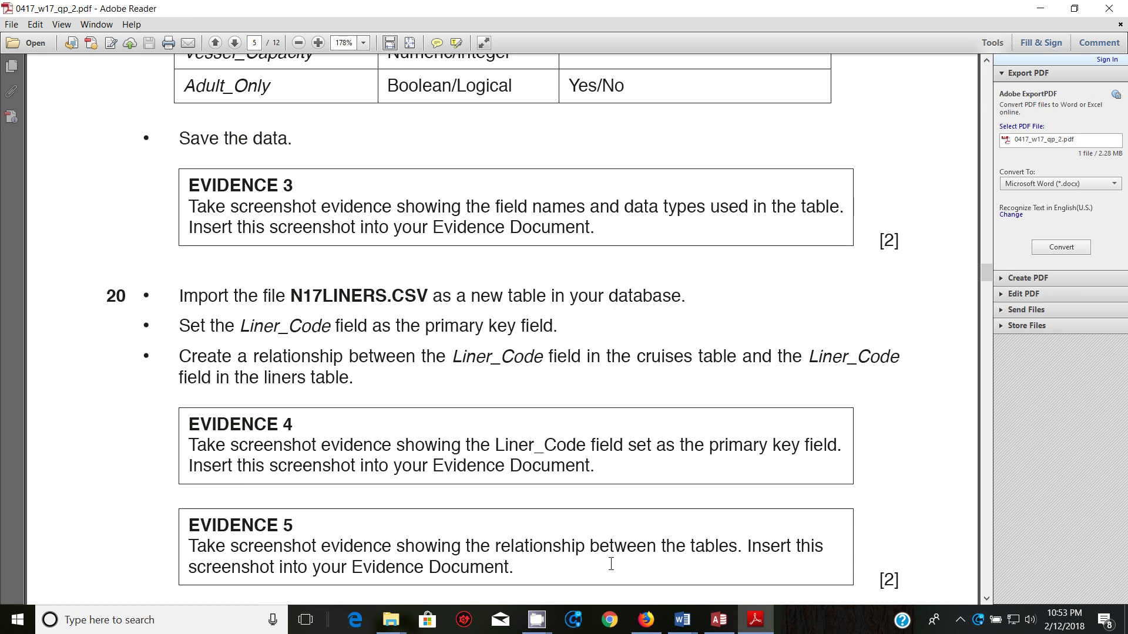
- Open Relationships and add N17CRUISES and N17LINERS to the layout, enlarging N17CRUISES
{"action": "mouse_move", "coordinate": [719, 619]}
{"action": "left_click", "coordinate": [757, 537]}
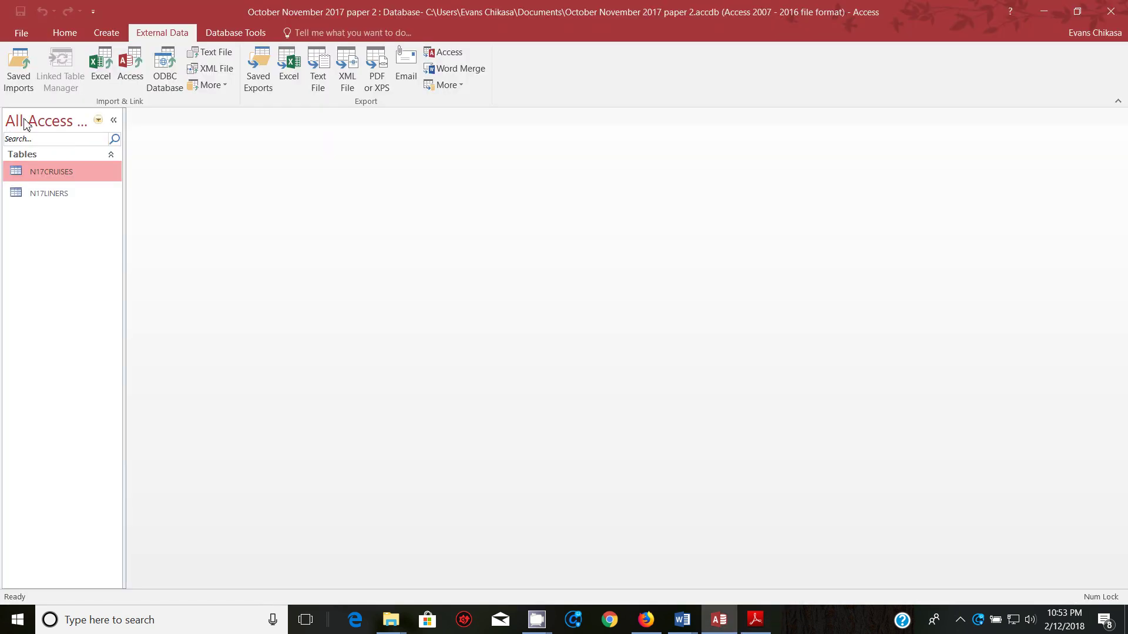
{"action": "left_click", "coordinate": [238, 33]}
{"action": "left_click", "coordinate": [162, 73]}
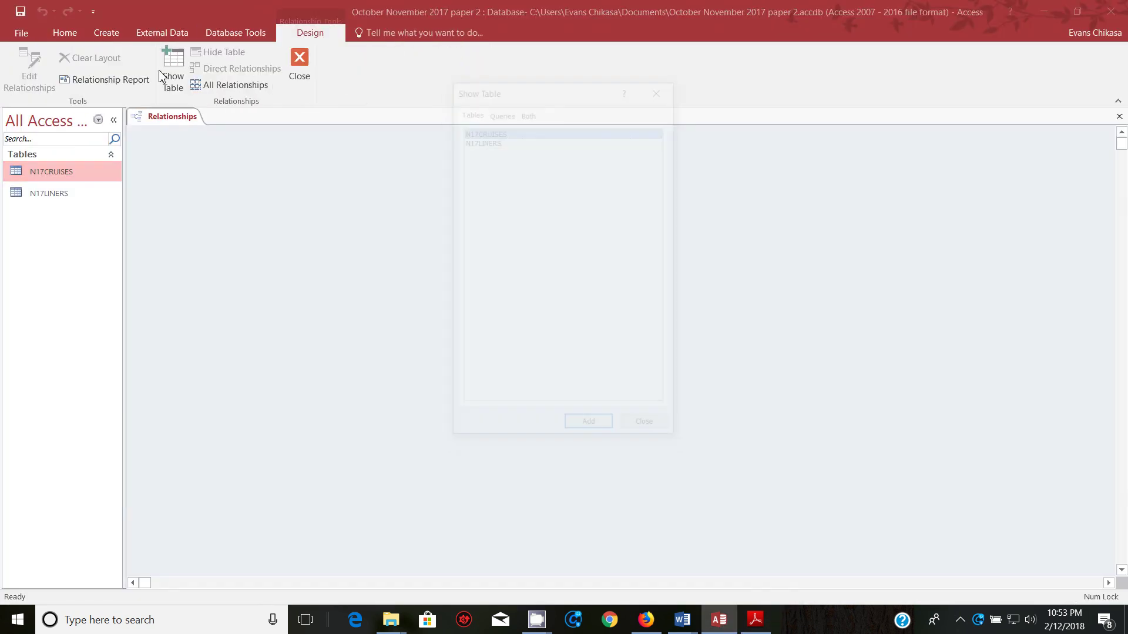
{"action": "double_click", "coordinate": [483, 130]}
{"action": "double_click", "coordinate": [483, 140]}
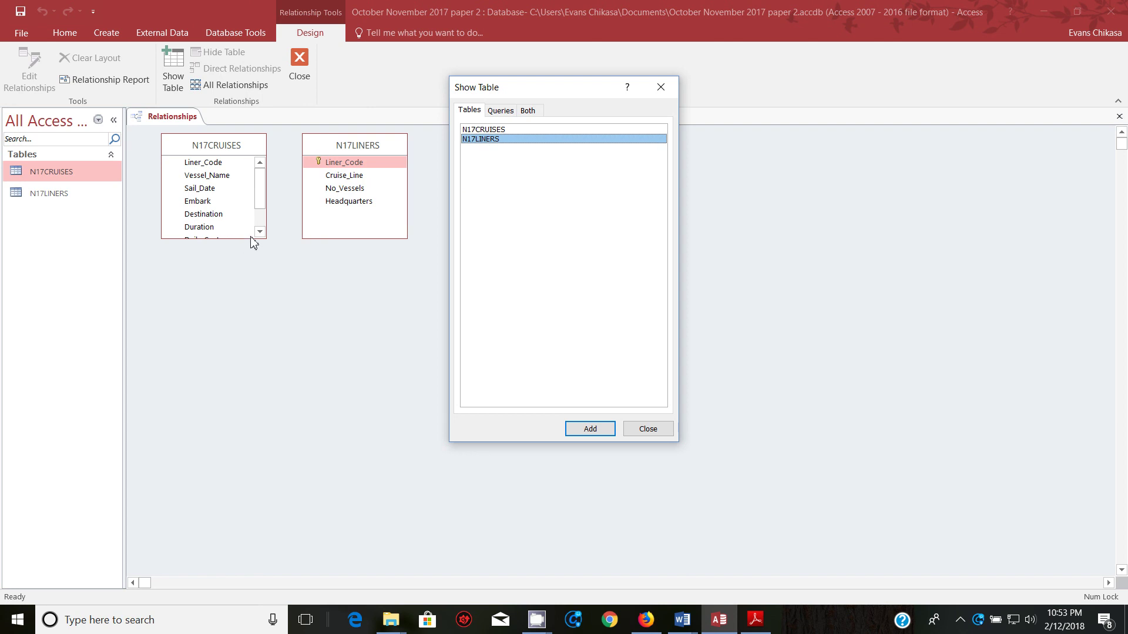
{"action": "left_click", "coordinate": [657, 432]}
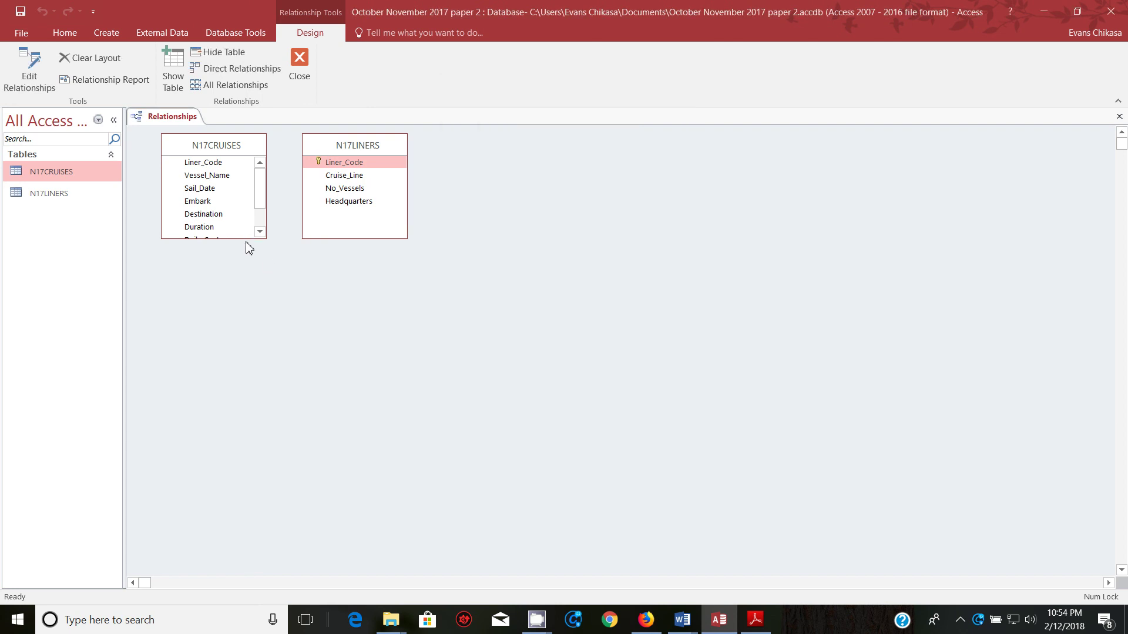
{"action": "left_click_drag", "start_coordinate": [246, 239], "coordinate": [252, 324]}
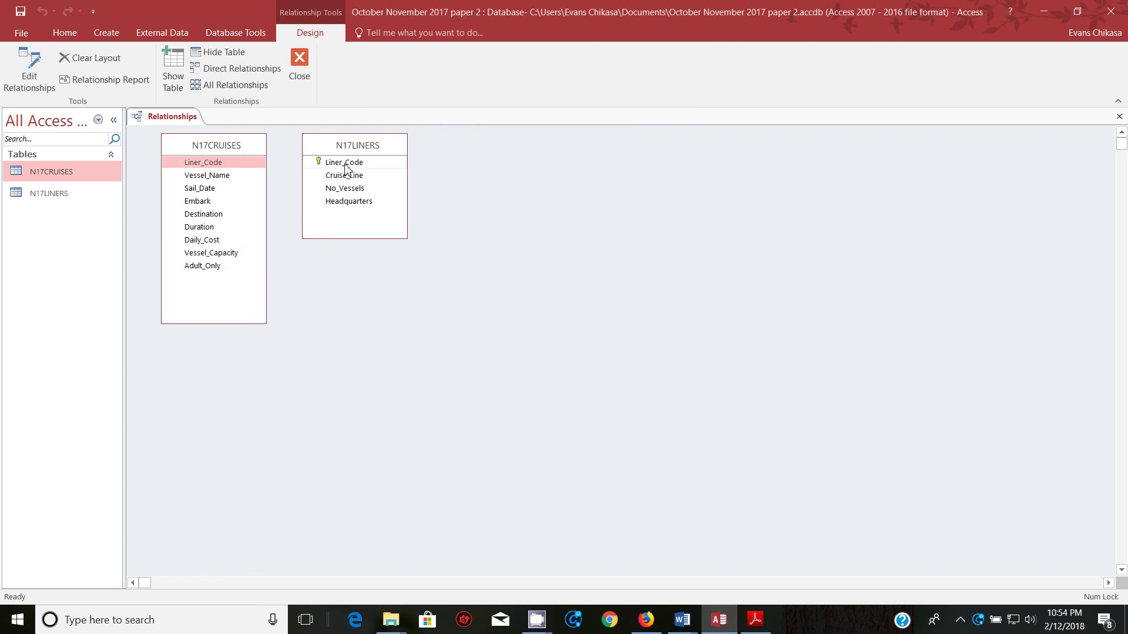
- Join Liner_Code between the tables as one-to-many with referential integrity enforced
{"action": "left_click_drag", "start_coordinate": [346, 167], "coordinate": [251, 167]}
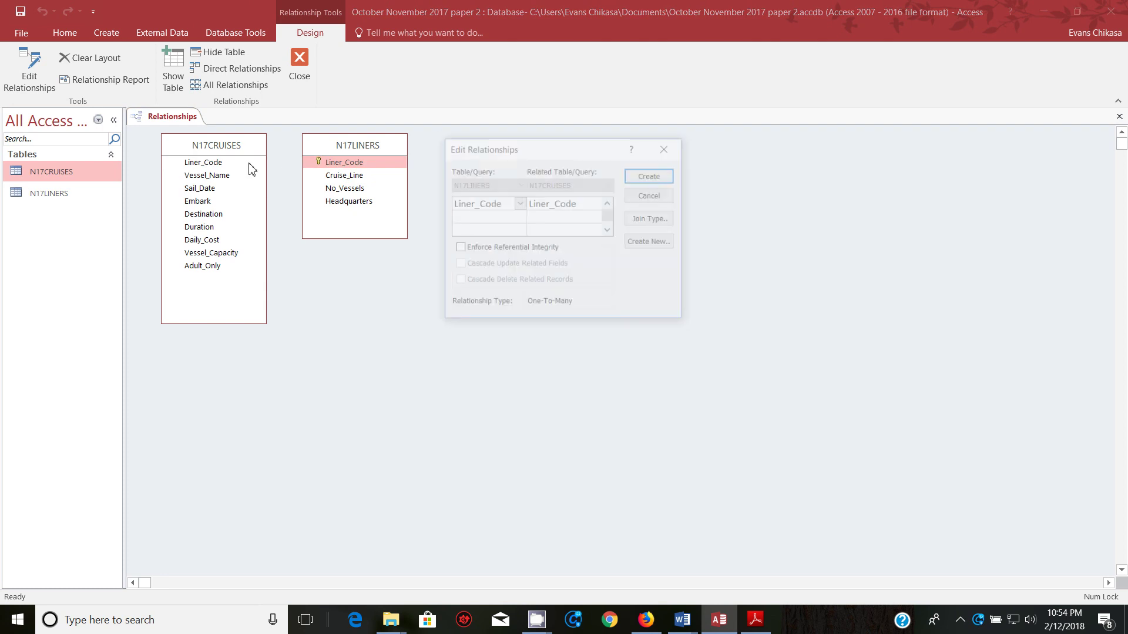
{"action": "left_click", "coordinate": [485, 251]}
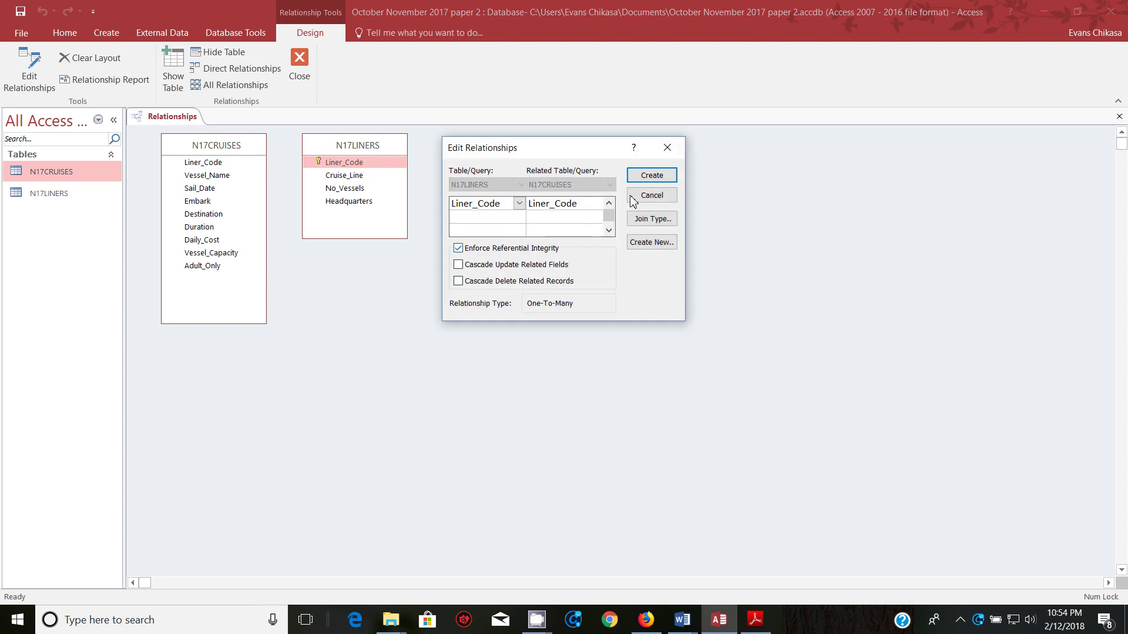
{"action": "left_click", "coordinate": [647, 177]}
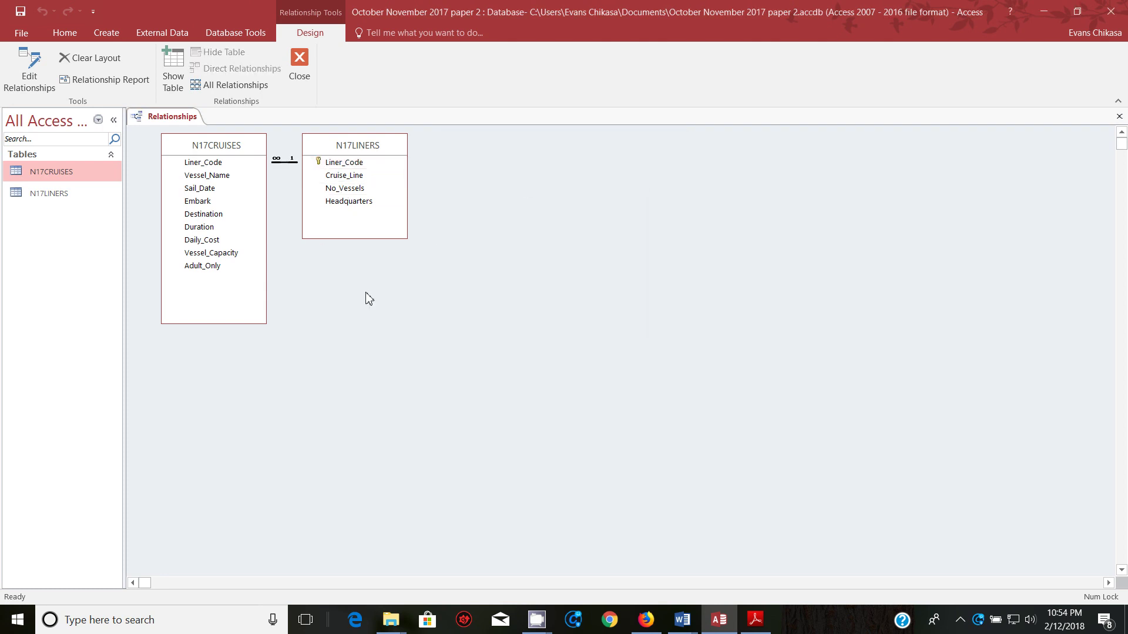
{"action": "left_click_drag", "start_coordinate": [330, 143], "coordinate": [376, 233]}
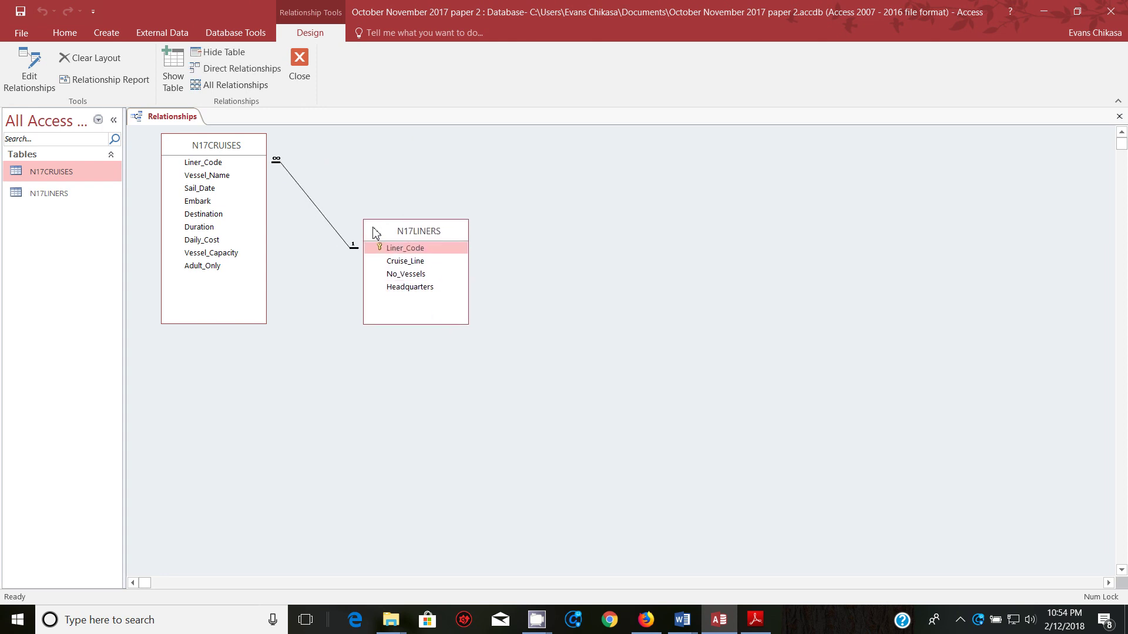
- Open N17LINERS in Design View and copy a Lightshot capture of its four-field grid with the Liner_Code key
{"action": "left_click", "coordinate": [45, 200]}
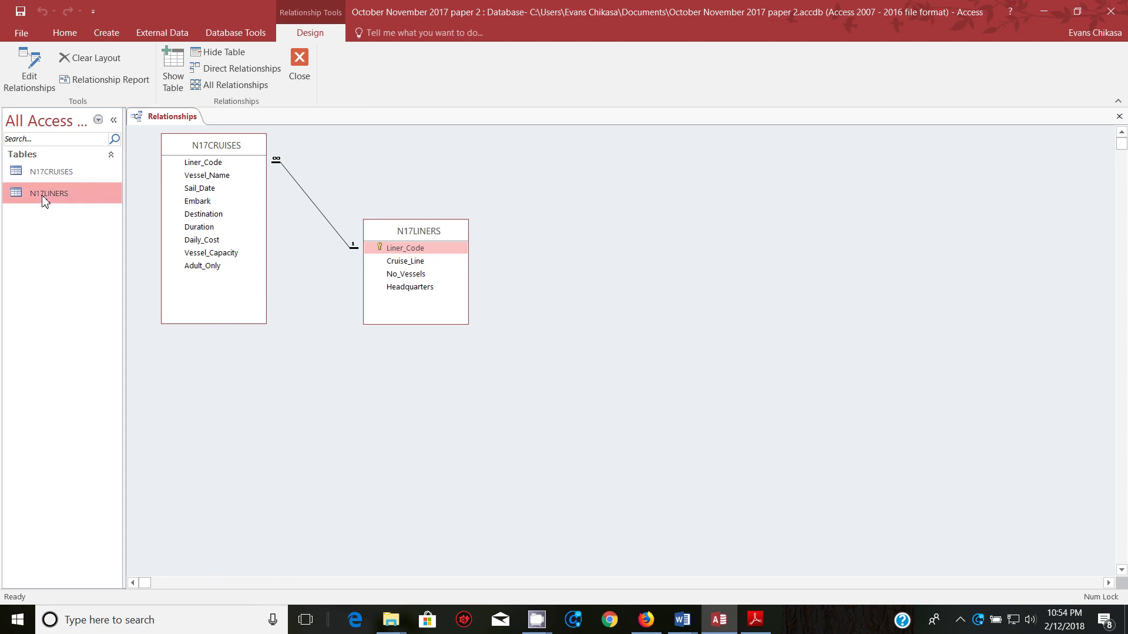
{"action": "right_click", "coordinate": [44, 200]}
{"action": "left_click", "coordinate": [76, 224]}
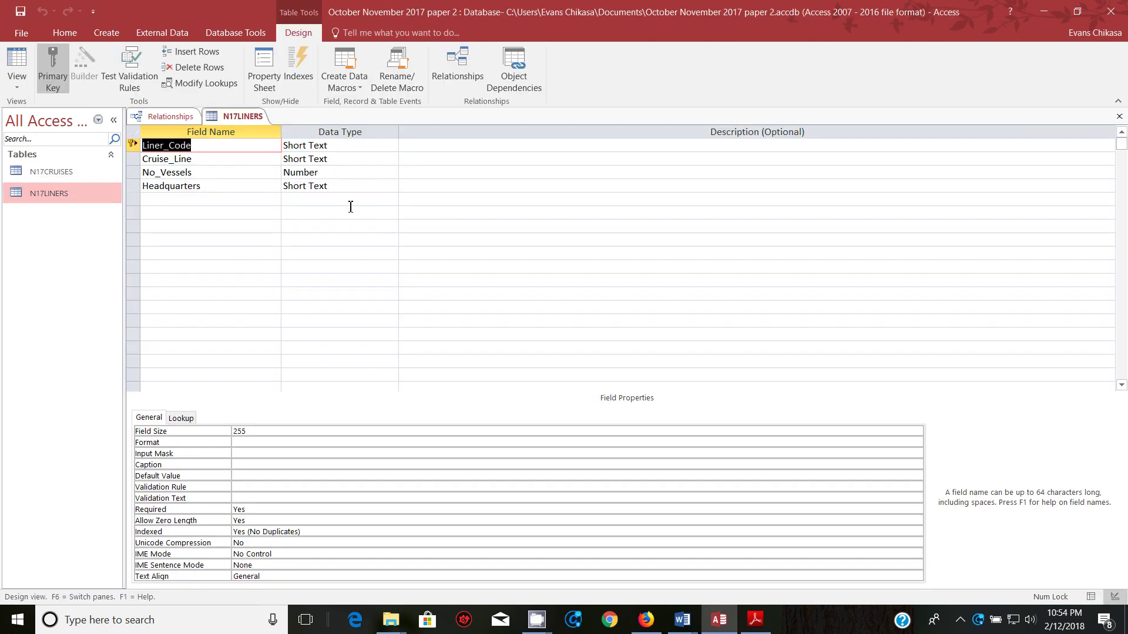
{"action": "key", "text": "Print"}
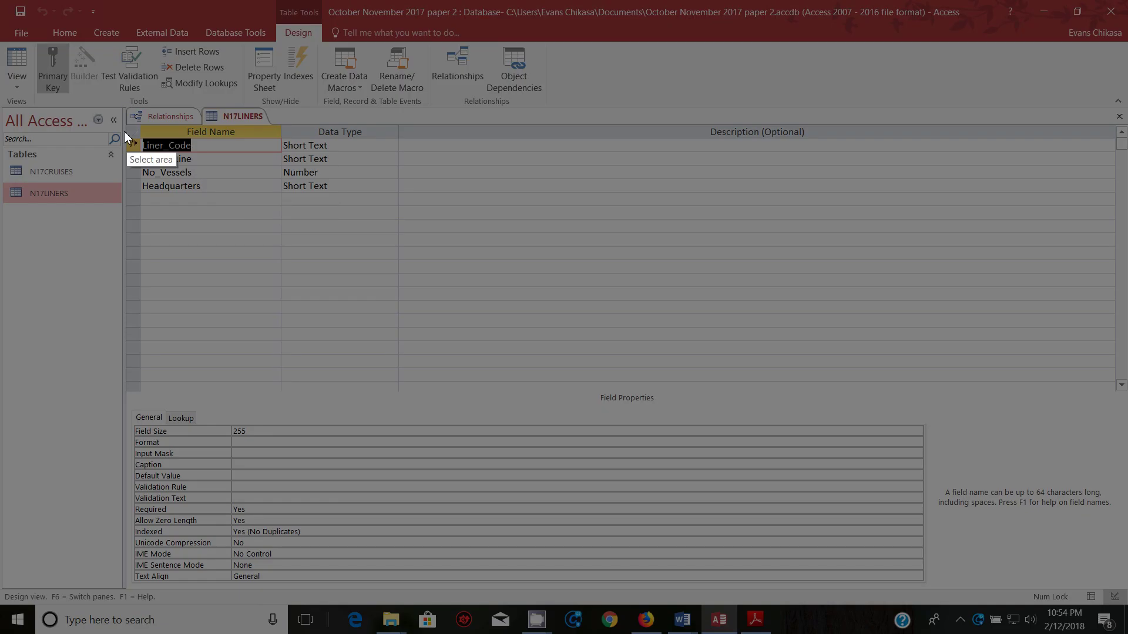
{"action": "mouse_move", "coordinate": [126, 104]}
{"action": "left_mouse_down"}
{"action": "mouse_move", "coordinate": [193, 152]}
{"action": "mouse_move", "coordinate": [399, 220]}
{"action": "left_mouse_up"}
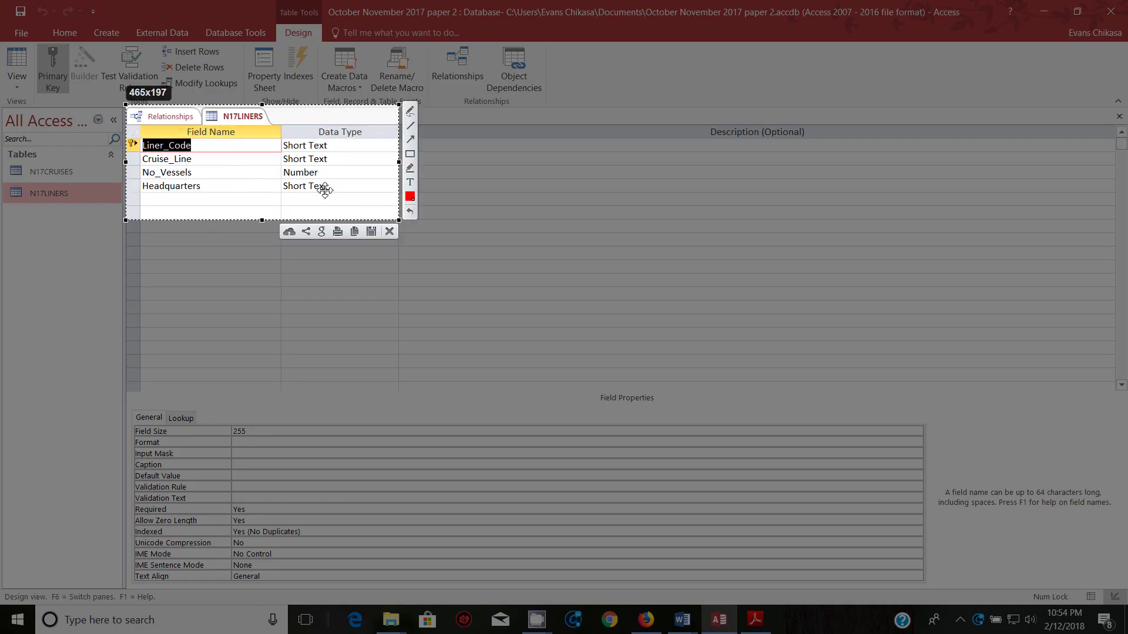
{"action": "left_click", "coordinate": [355, 231]}
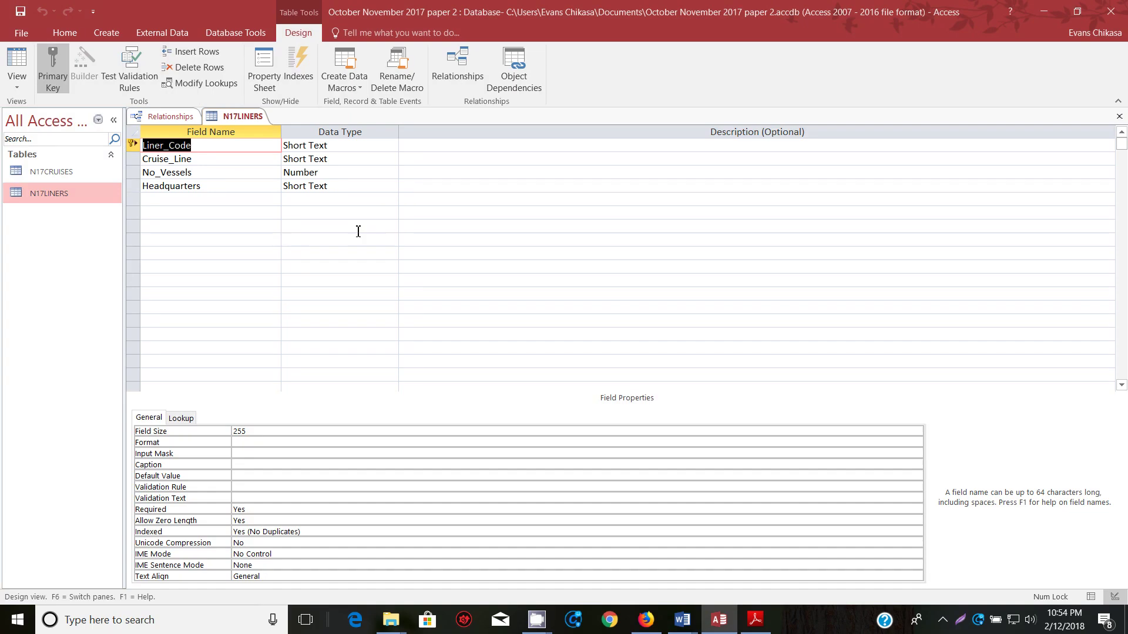
- Paste the N17LINERS key-field screenshot under the EVIDENCE 4 heading in N17EVIDENCE0001
{"action": "left_click", "coordinate": [754, 622]}
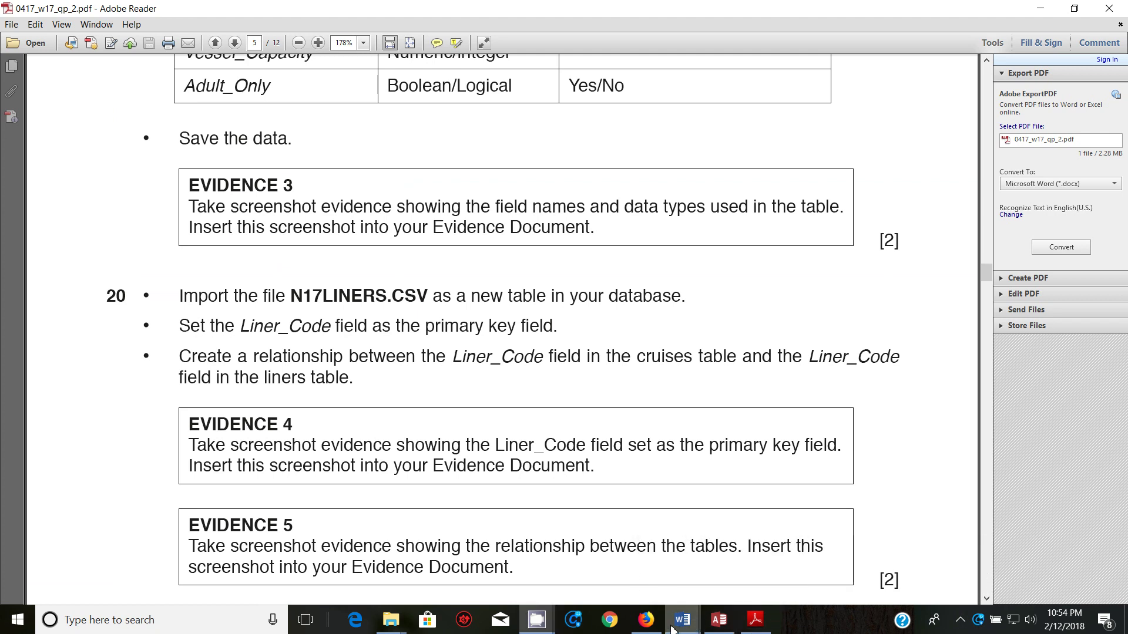
{"action": "mouse_move", "coordinate": [676, 624]}
{"action": "left_click", "coordinate": [593, 552]}
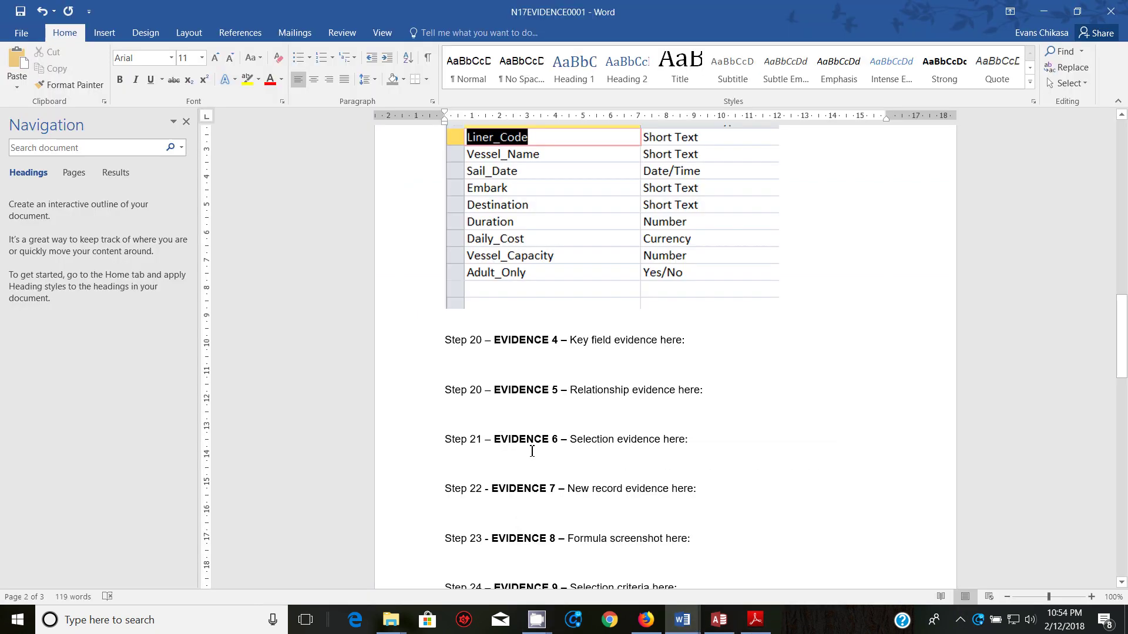
{"action": "left_click", "coordinate": [581, 359]}
{"action": "key", "text": "ctrl+v"}
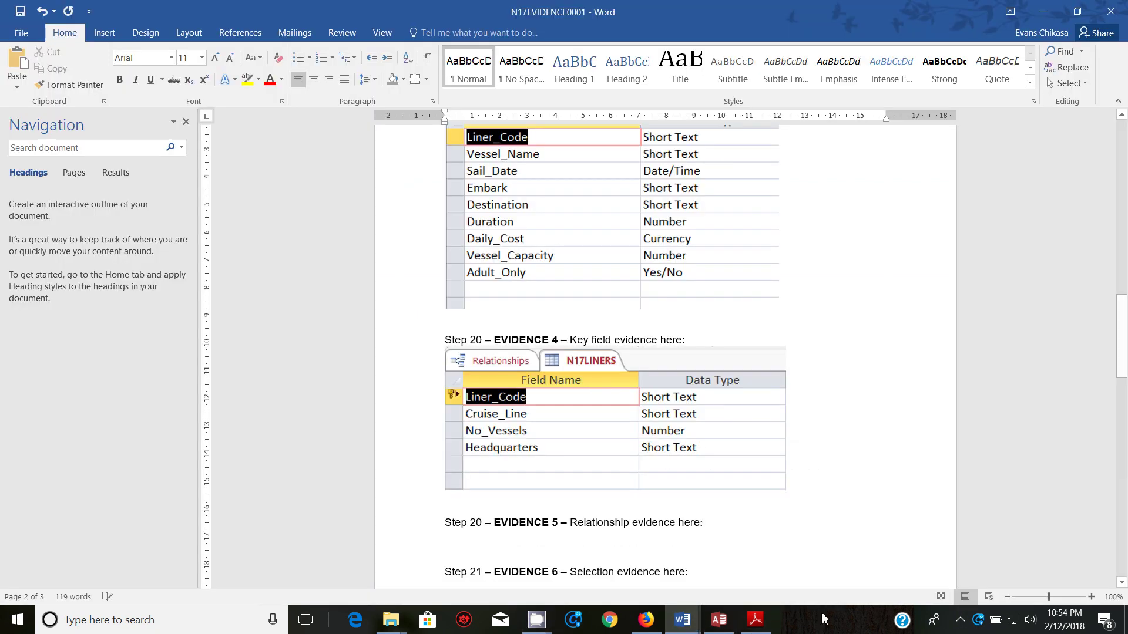
- Switch back to the N17LINERS table design in Access
{"action": "mouse_move", "coordinate": [758, 616]}
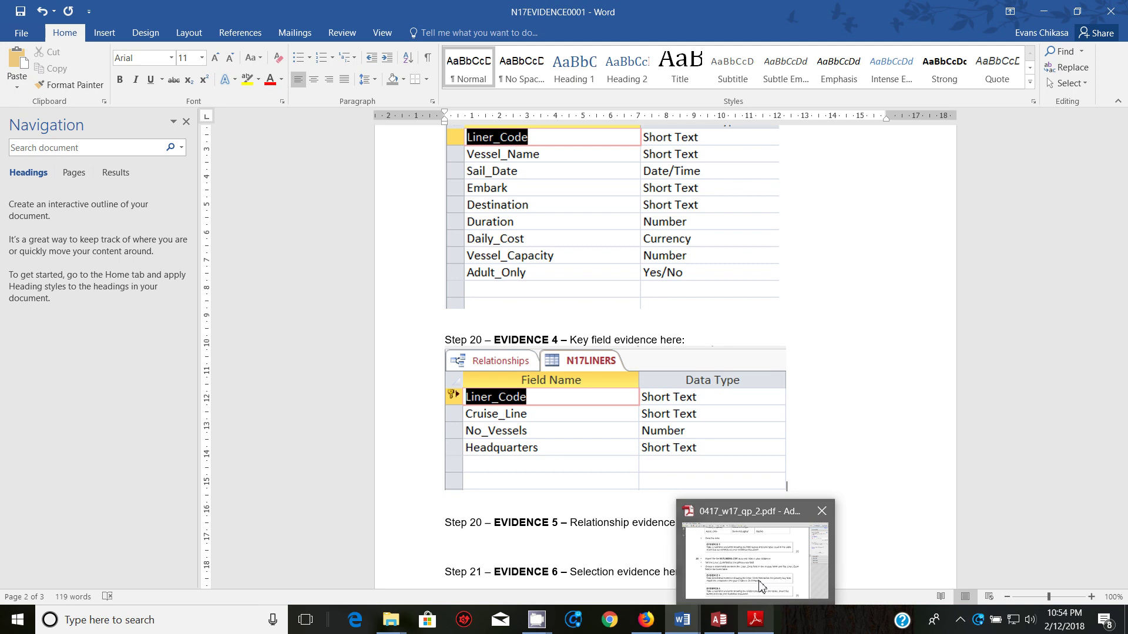
{"action": "left_click", "coordinate": [761, 587]}
{"action": "left_click", "coordinate": [719, 620]}
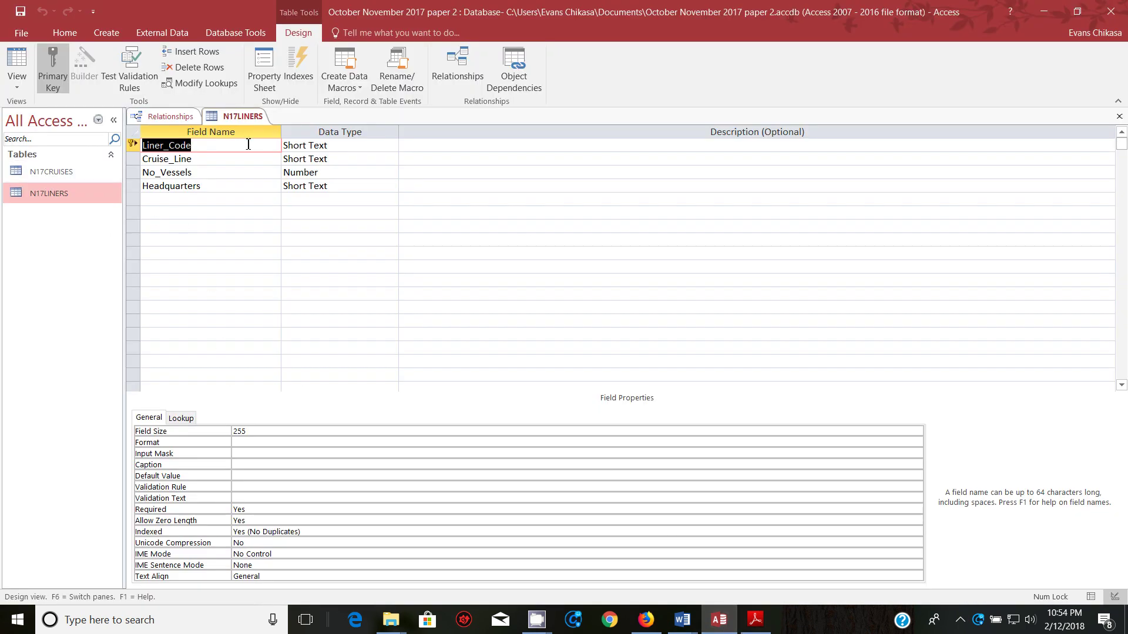
- Show the Relationships diagram and check the exam paper's evidence requirements
{"action": "left_click", "coordinate": [170, 116]}
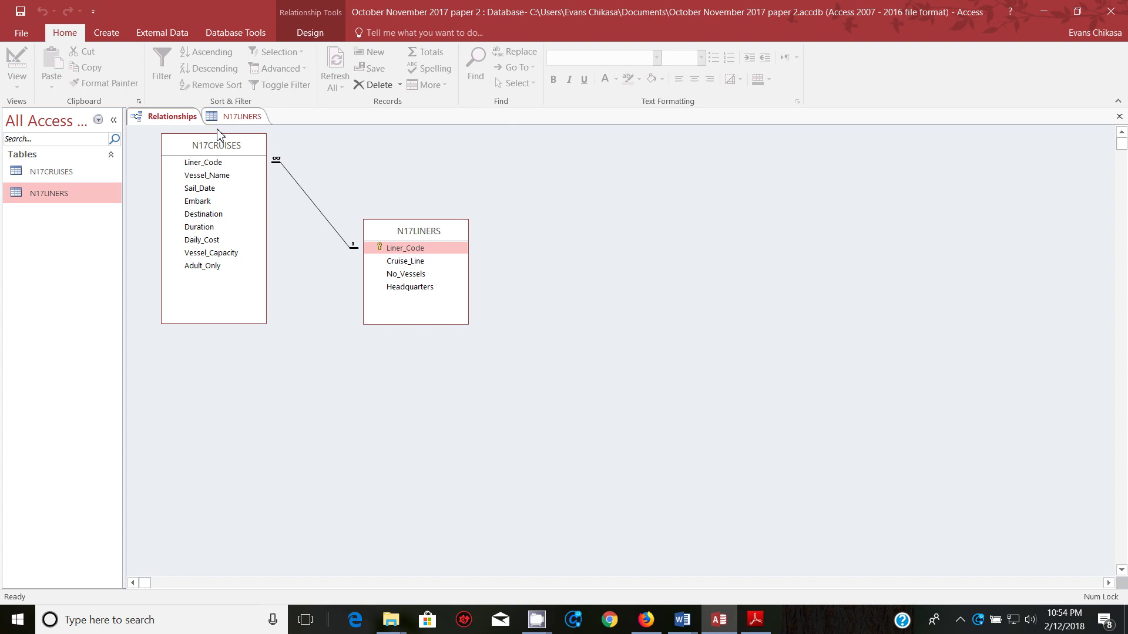
{"action": "left_click", "coordinate": [755, 620]}
{"action": "scroll", "coordinate": [386, 506], "scroll_direction": "down", "scroll_amount": 3}
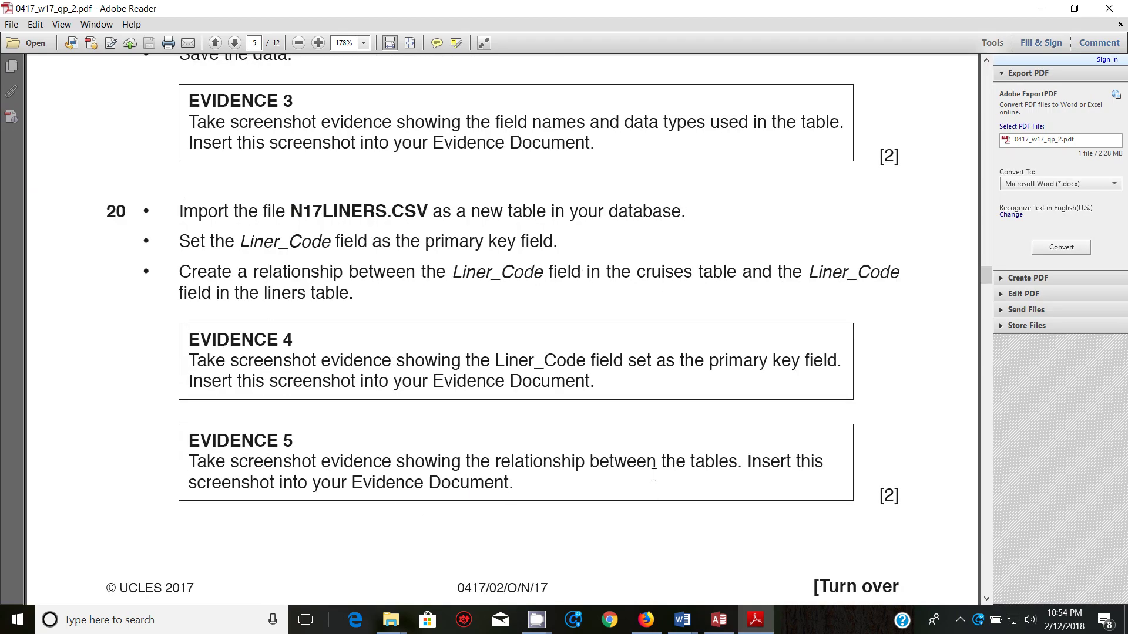
{"action": "left_click", "coordinate": [723, 625]}
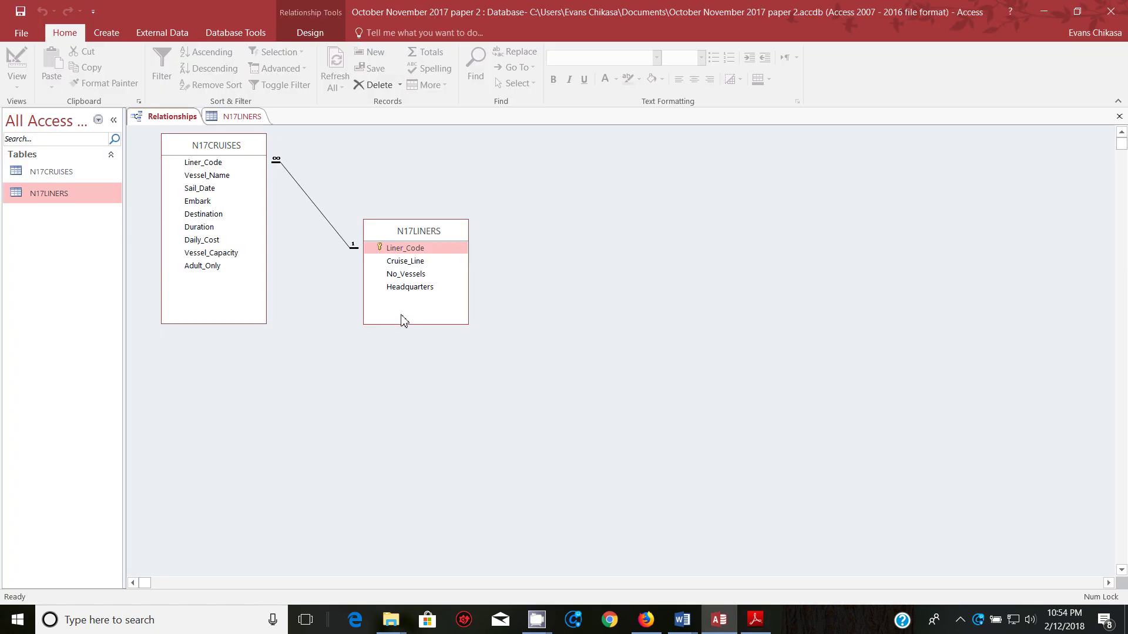
{"action": "key", "text": "super+shift+s"}
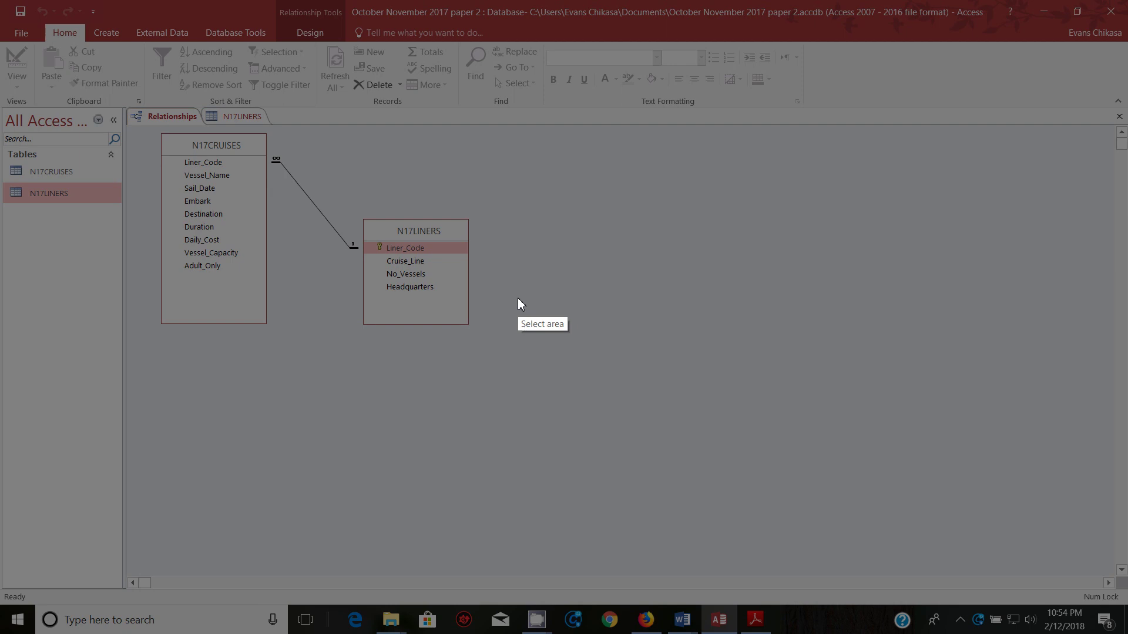
{"action": "key", "text": "Escape"}
- Try opening the relationship's settings from the diagram, closing the empty dialogs that appear
{"action": "right_click", "coordinate": [354, 248]}
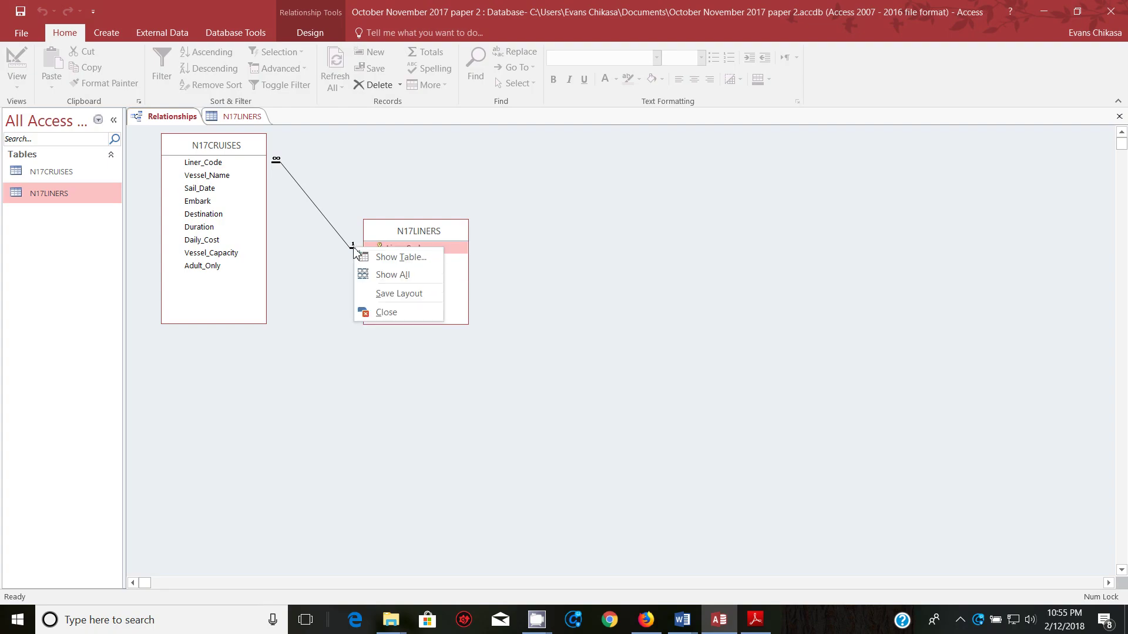
{"action": "left_click", "coordinate": [276, 162]}
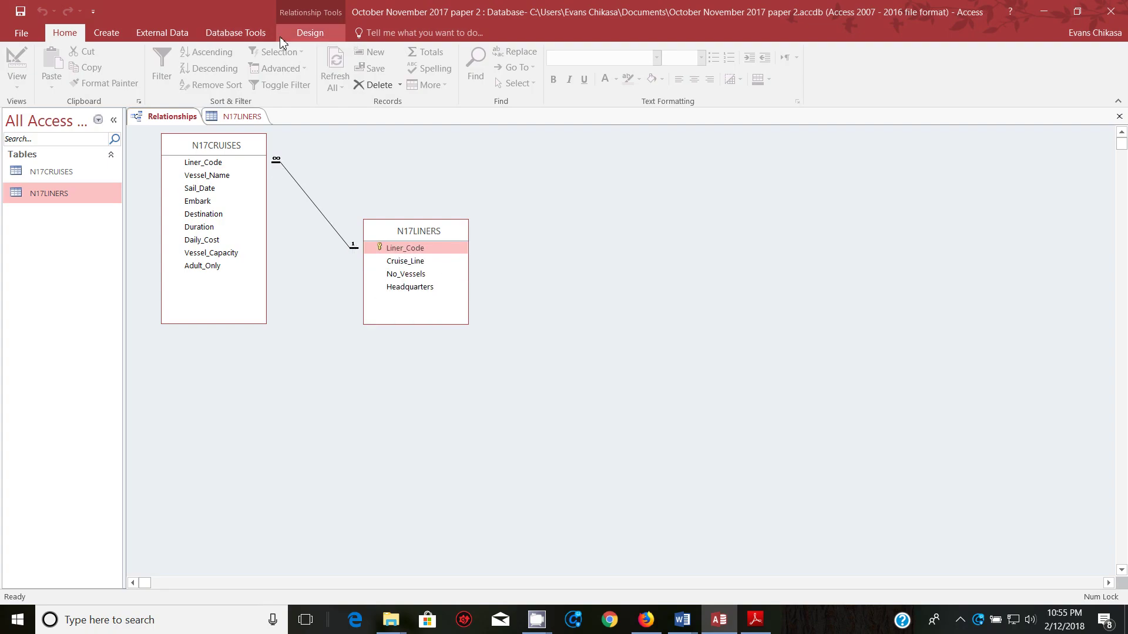
{"action": "left_click", "coordinate": [246, 33]}
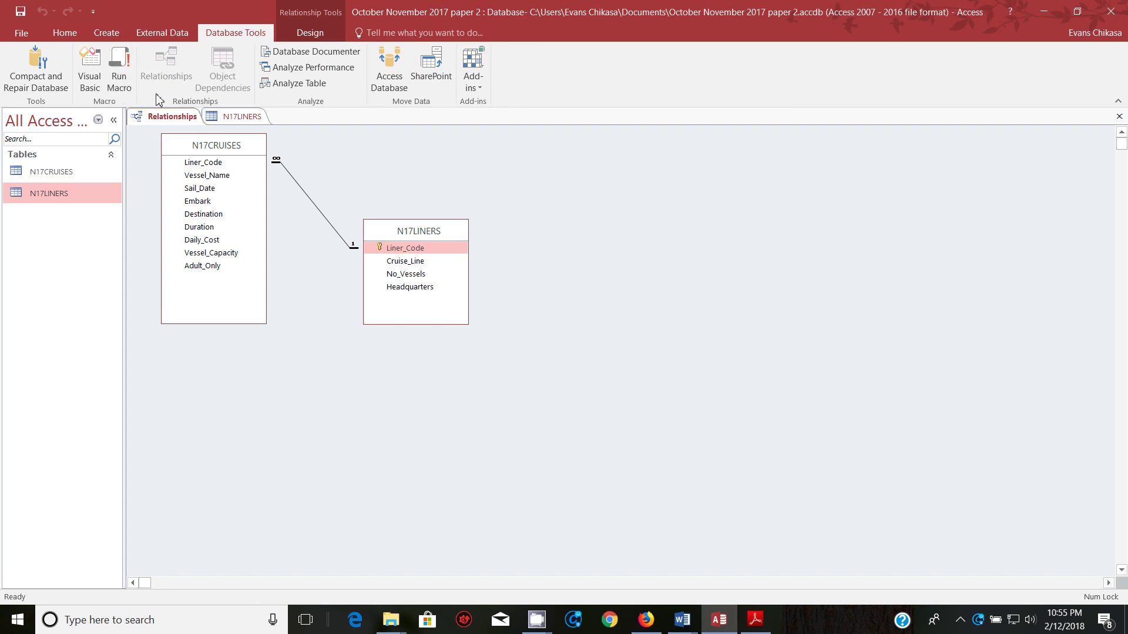
{"action": "double_click", "coordinate": [276, 162]}
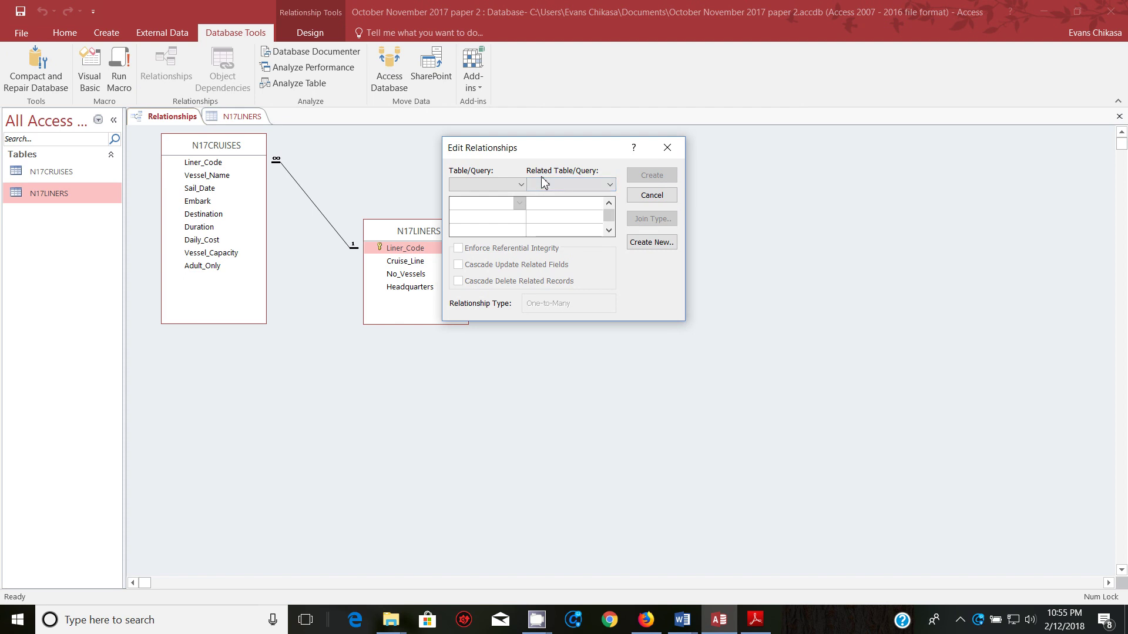
{"action": "left_click", "coordinate": [670, 156]}
{"action": "double_click", "coordinate": [353, 248]}
{"action": "left_click", "coordinate": [664, 149]}
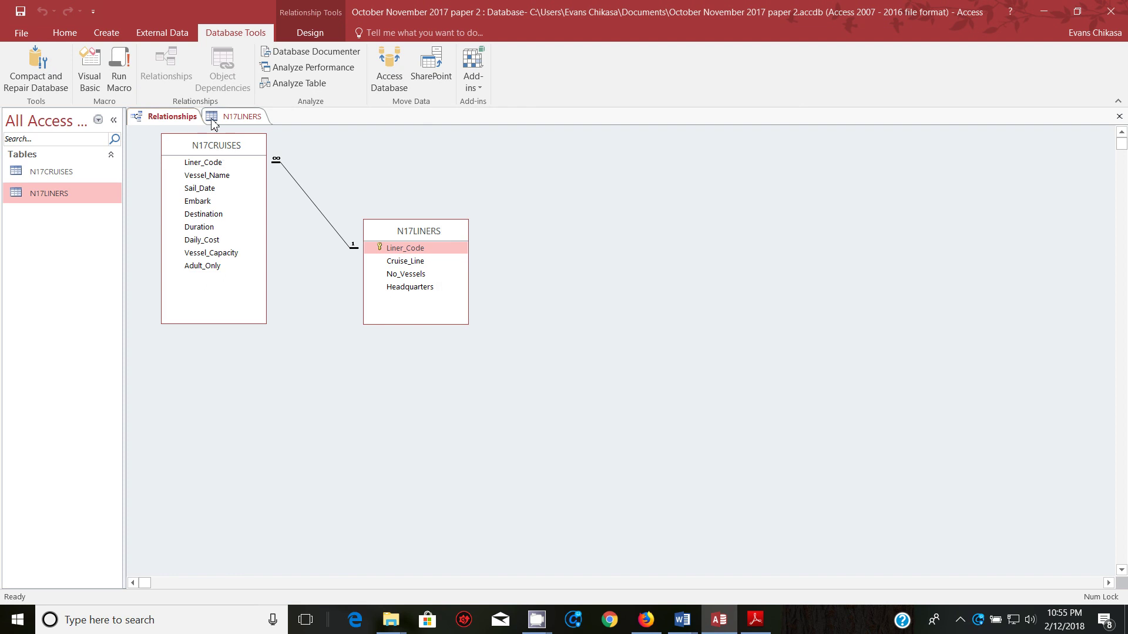
- Open Edit Relationships for the Liner_Code line, move it below the tables, and copy a Lightshot capture
{"action": "left_click", "coordinate": [245, 162]}
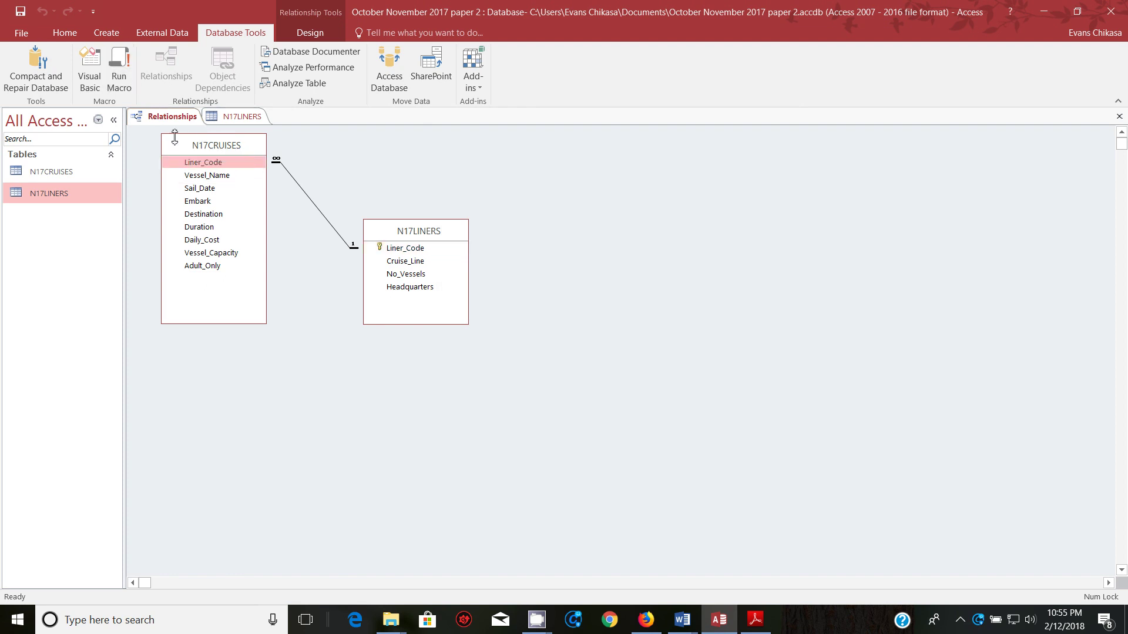
{"action": "right_click", "coordinate": [257, 145]}
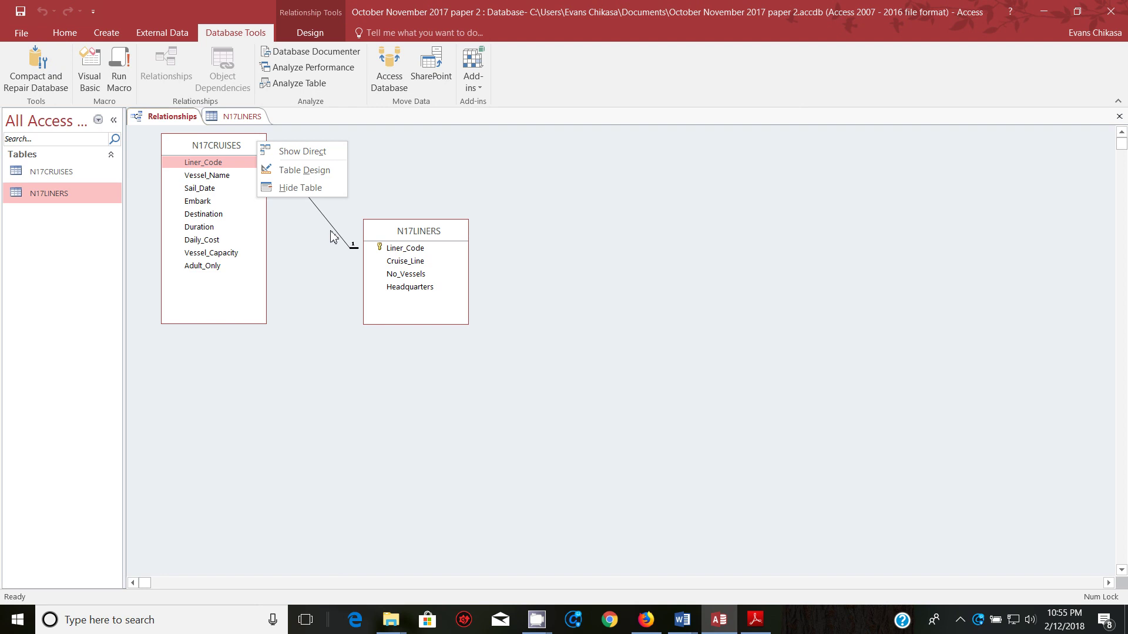
{"action": "right_click", "coordinate": [347, 249]}
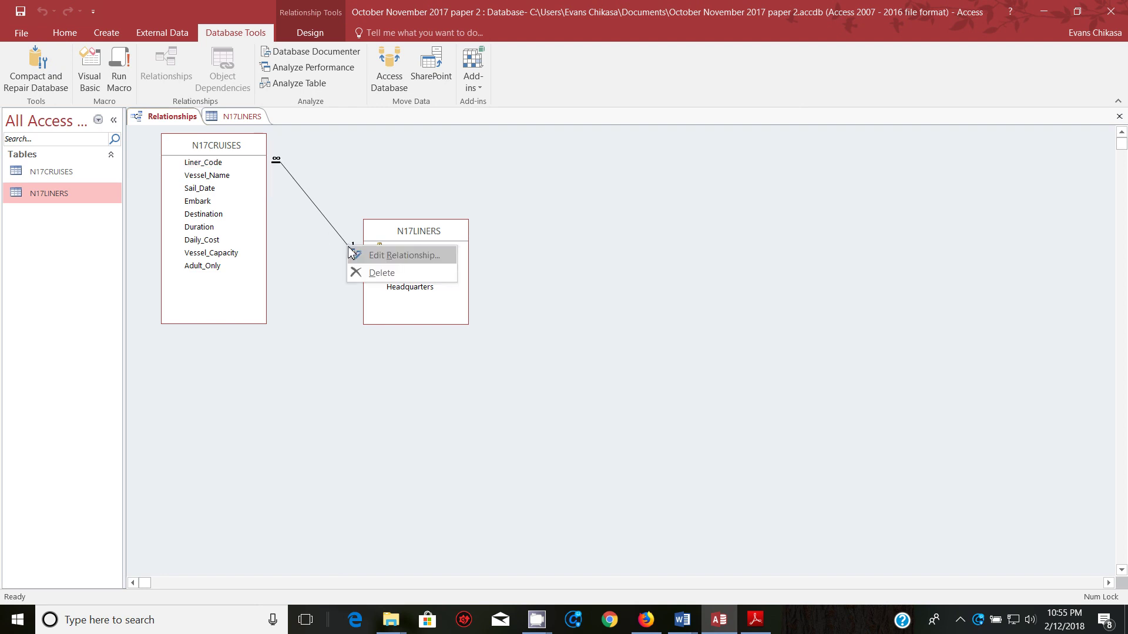
{"action": "left_click", "coordinate": [441, 252]}
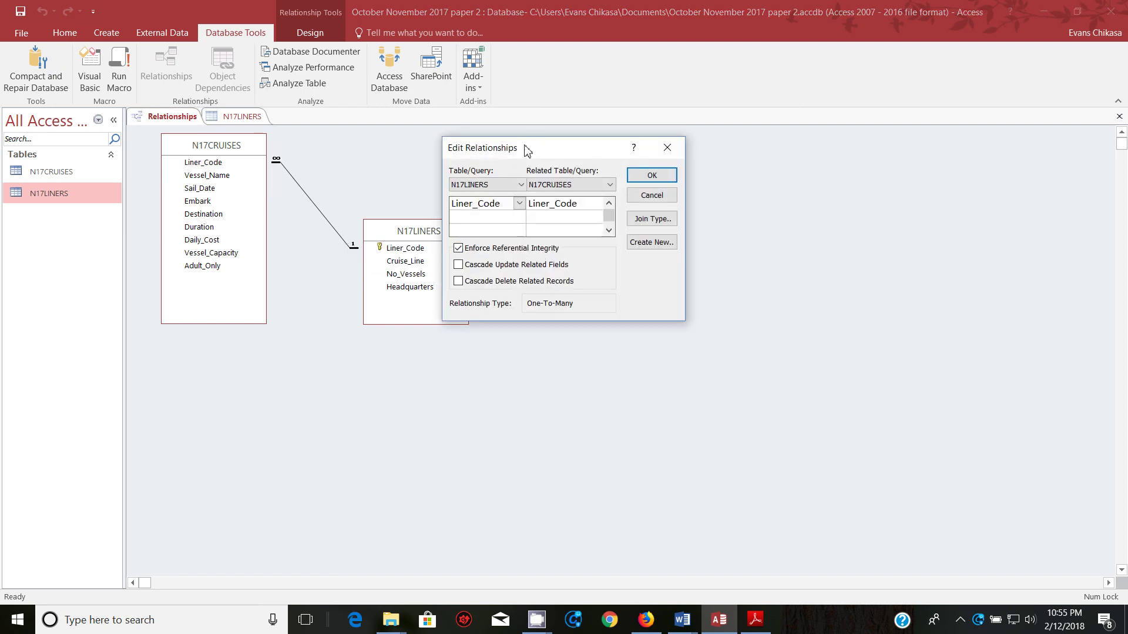
{"action": "left_click_drag", "start_coordinate": [527, 148], "coordinate": [291, 358]}
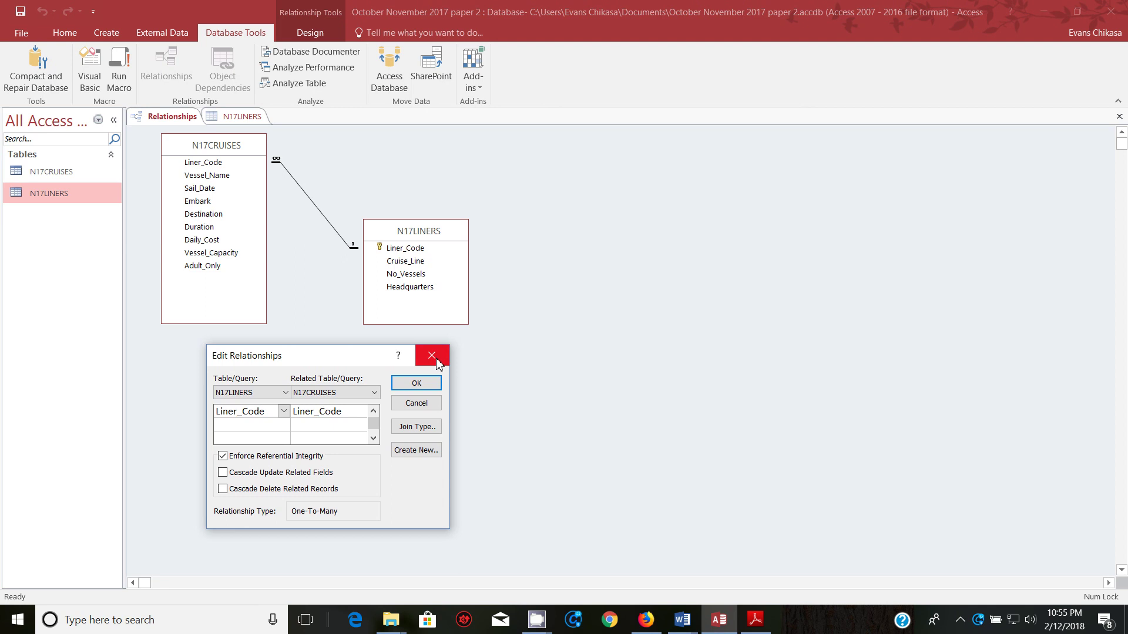
{"action": "key", "text": "Print"}
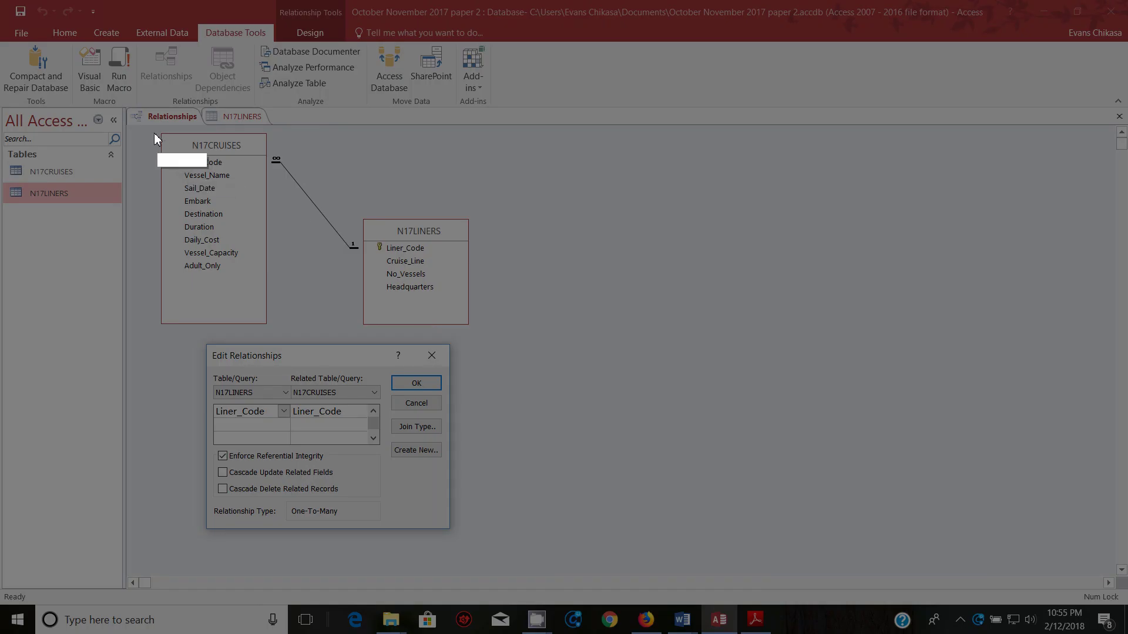
{"action": "left_click_drag", "start_coordinate": [149, 128], "coordinate": [494, 542]}
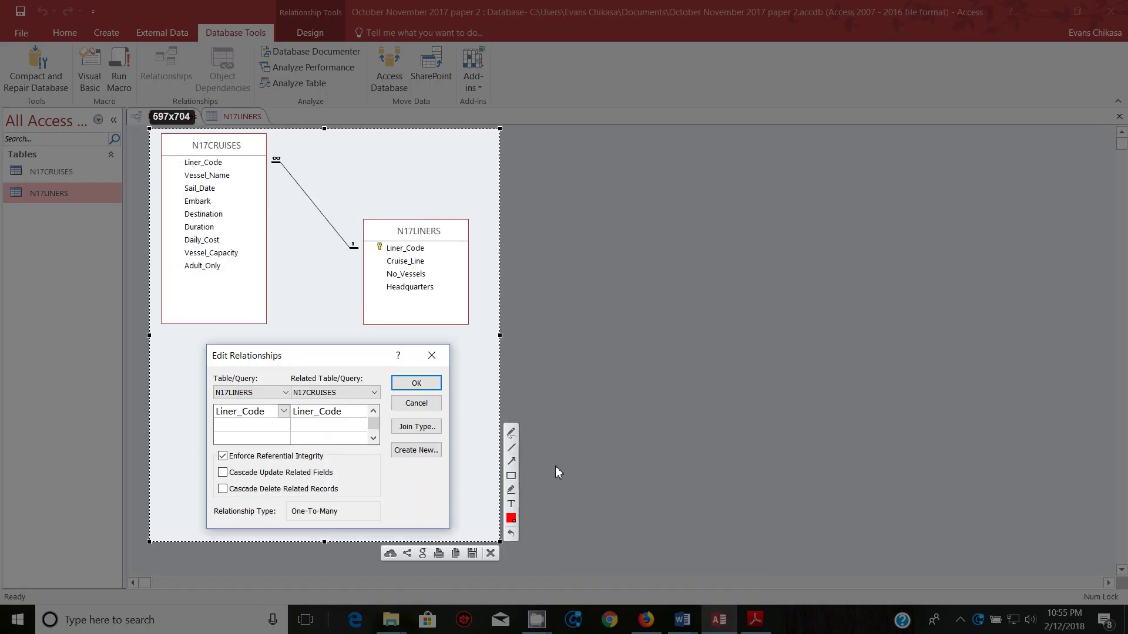
{"action": "left_click", "coordinate": [463, 556]}
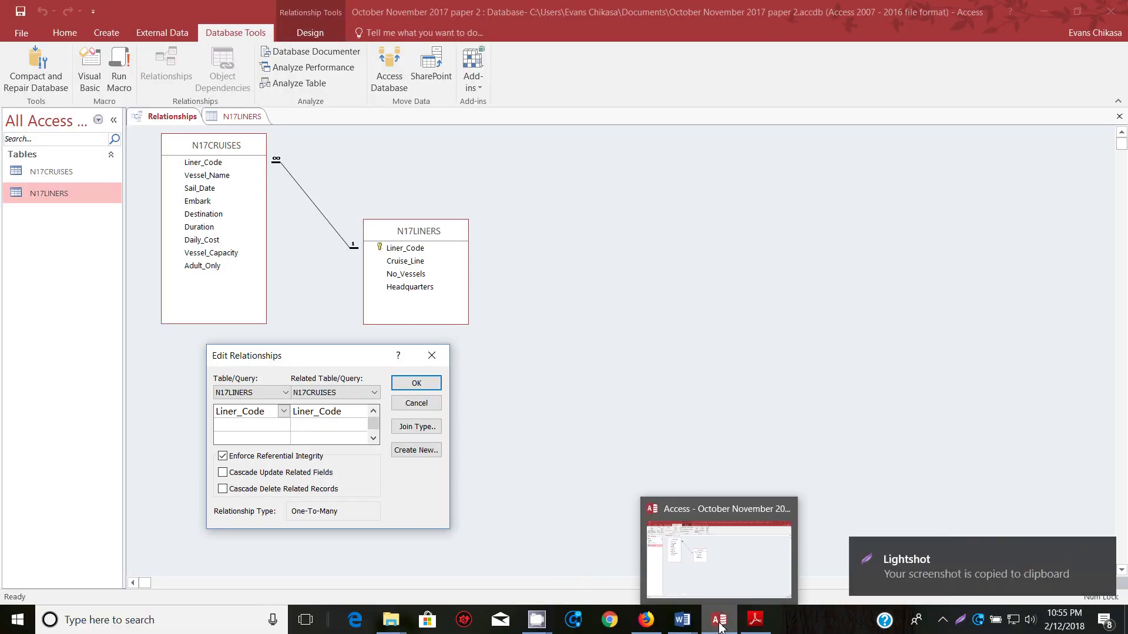
- Paste the one-to-many relationship screenshot below Step 20 Evidence 5 in N17EVIDENCE0001
{"action": "left_click", "coordinate": [682, 620]}
{"action": "left_click", "coordinate": [648, 582]}
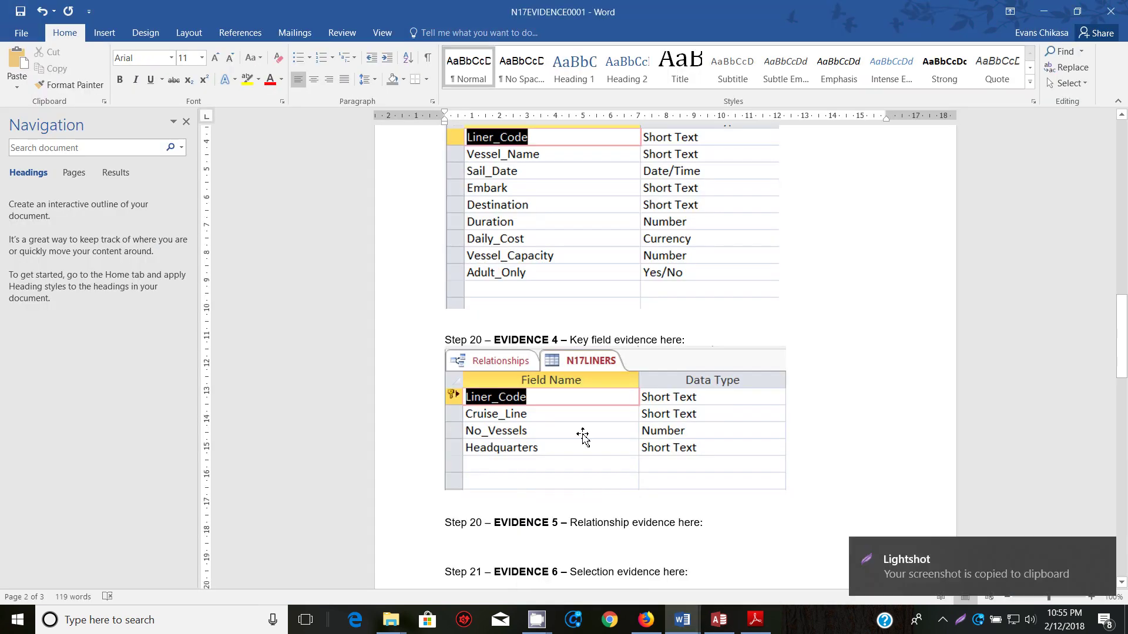
{"action": "scroll", "coordinate": [535, 351], "scroll_direction": "down", "scroll_amount": 5}
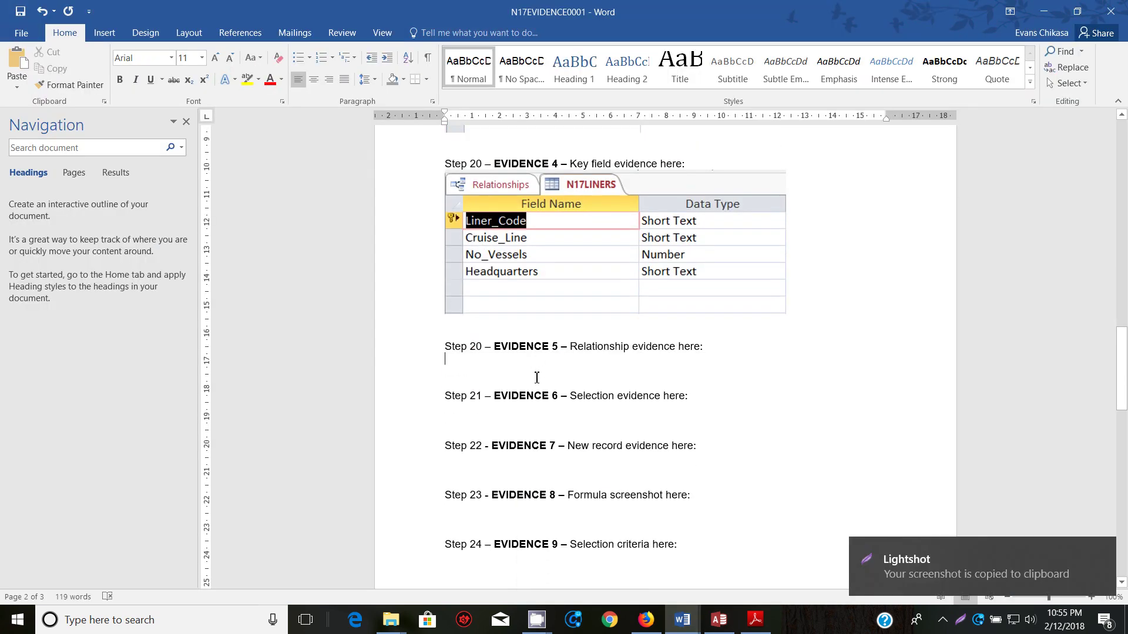
{"action": "key", "text": "ctrl+v"}
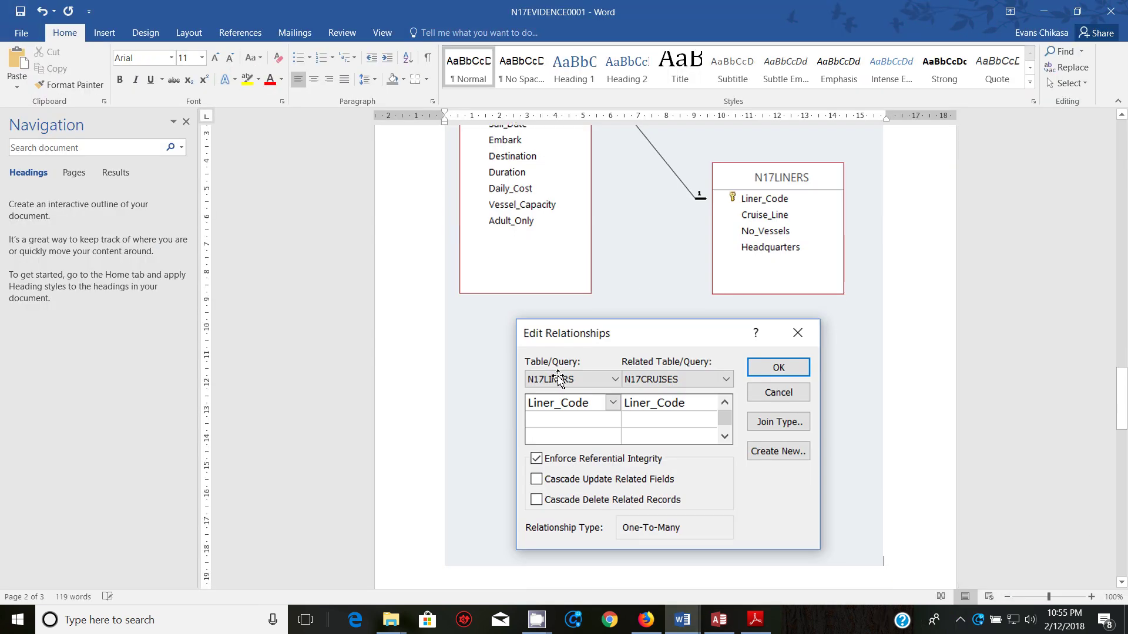
{"action": "scroll", "coordinate": [619, 344], "scroll_direction": "up", "scroll_amount": 5}
{"action": "scroll", "coordinate": [619, 343], "scroll_direction": "down", "scroll_amount": 10}
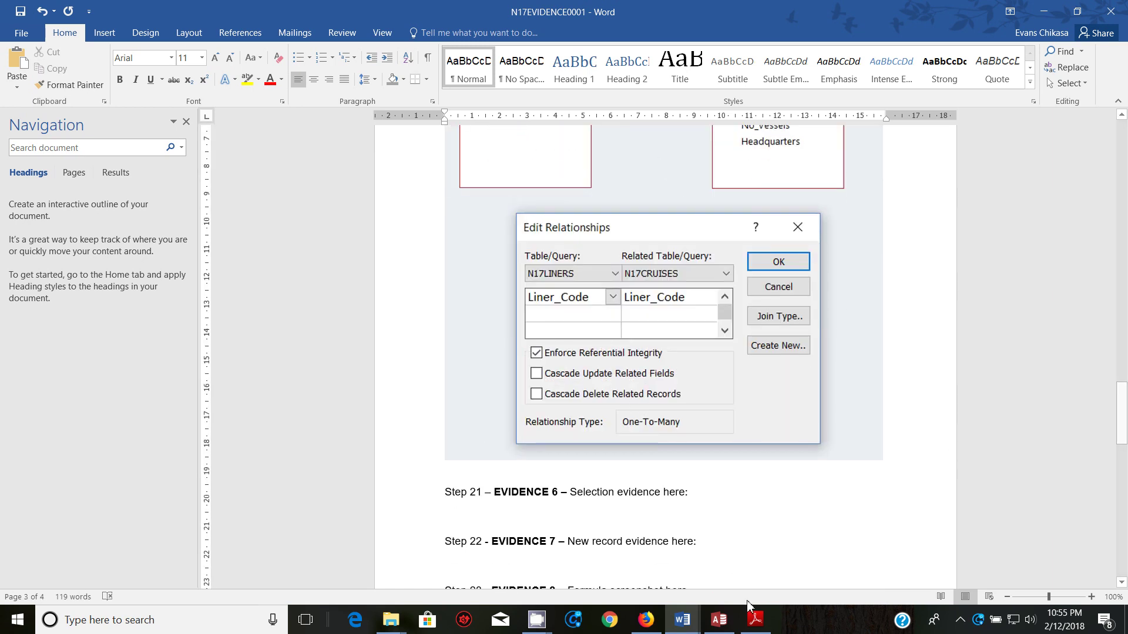
- Scroll the exam paper to page 6 to read Step 21, then bring up the screen recorder
{"action": "left_click", "coordinate": [744, 623]}
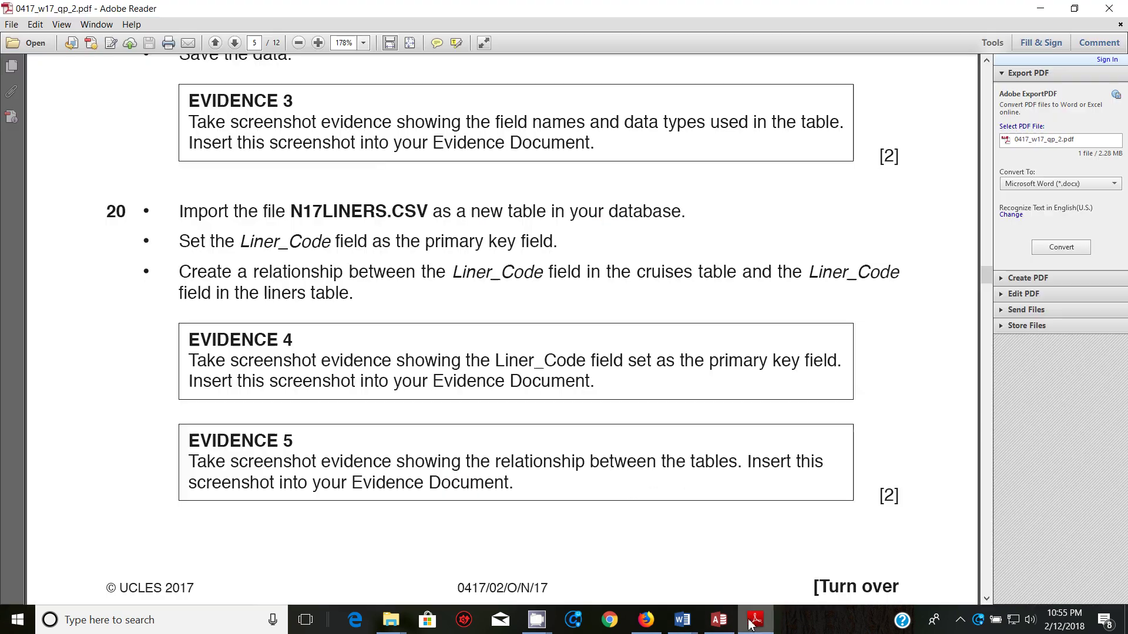
{"action": "scroll", "coordinate": [319, 360], "scroll_direction": "down", "scroll_amount": 3}
{"action": "scroll", "coordinate": [319, 361], "scroll_direction": "down", "scroll_amount": 5}
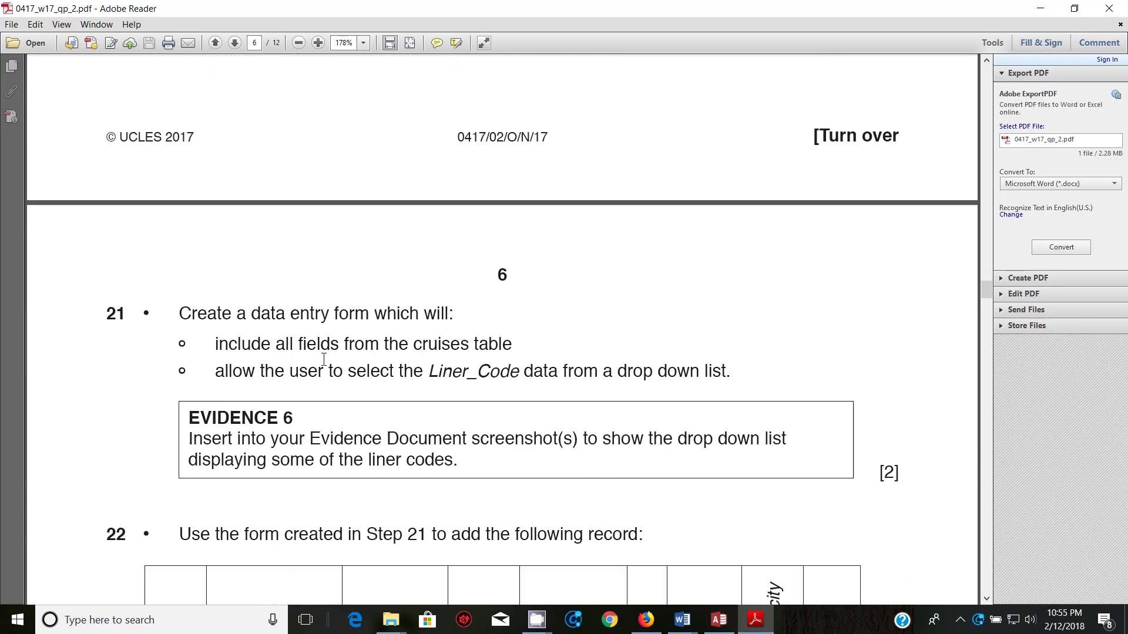
{"action": "scroll", "coordinate": [323, 360], "scroll_direction": "down", "scroll_amount": 1}
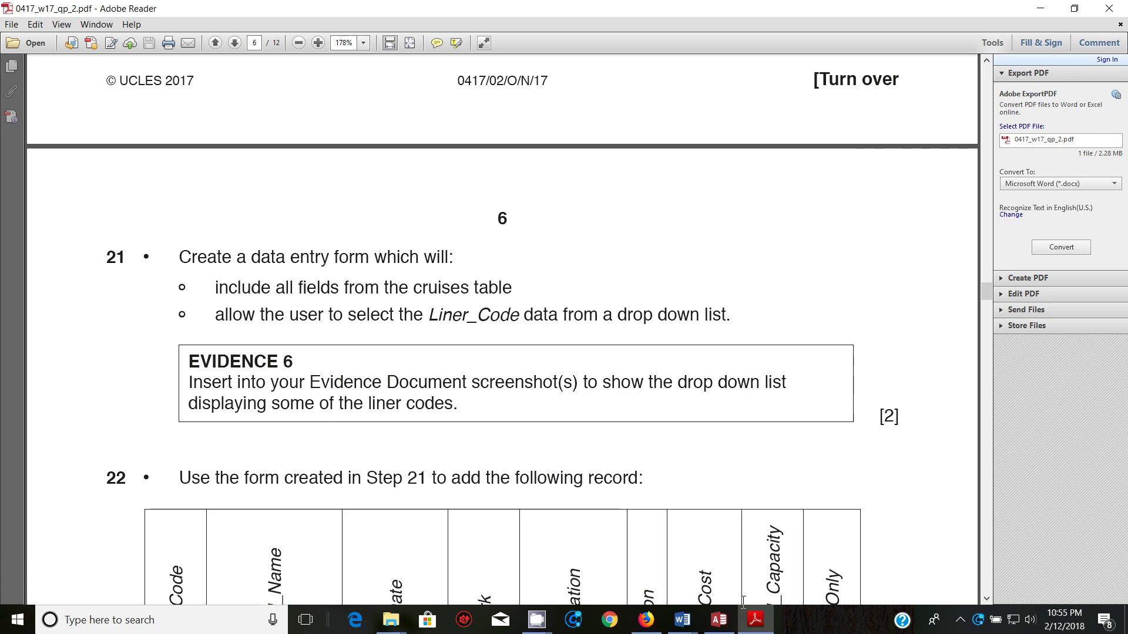
{"action": "left_click", "coordinate": [961, 621]}
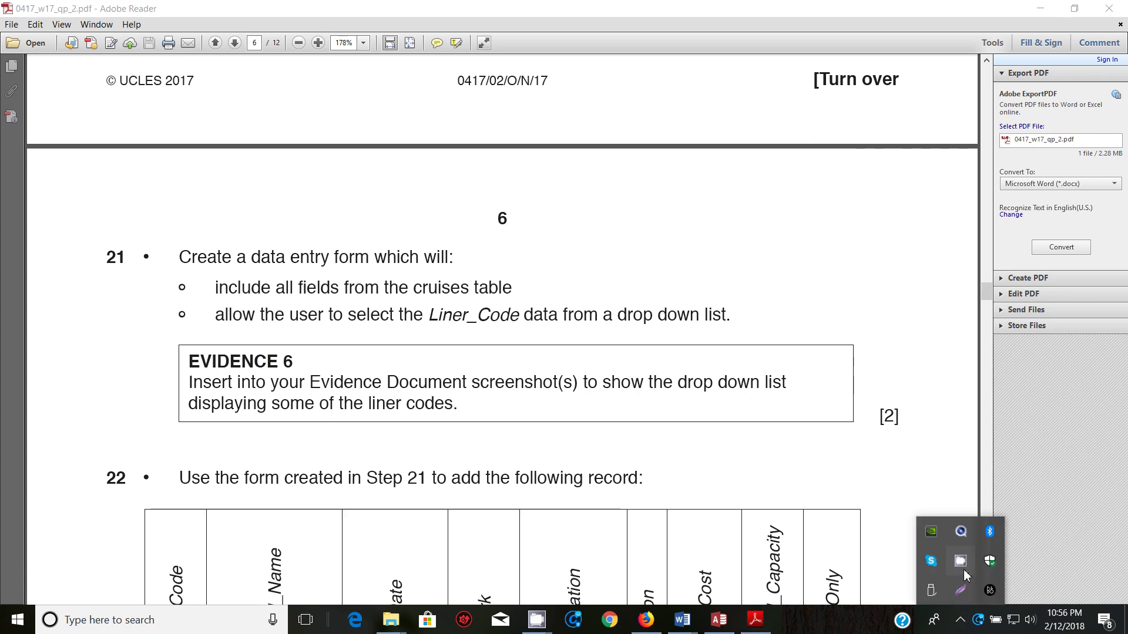
{"action": "left_click", "coordinate": [960, 561]}
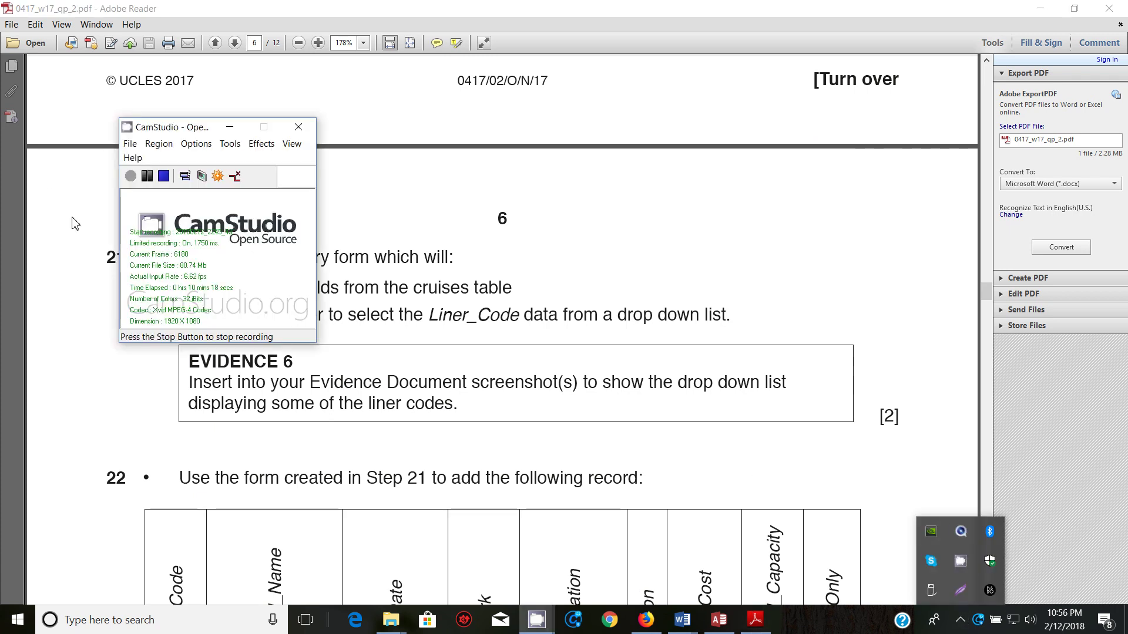